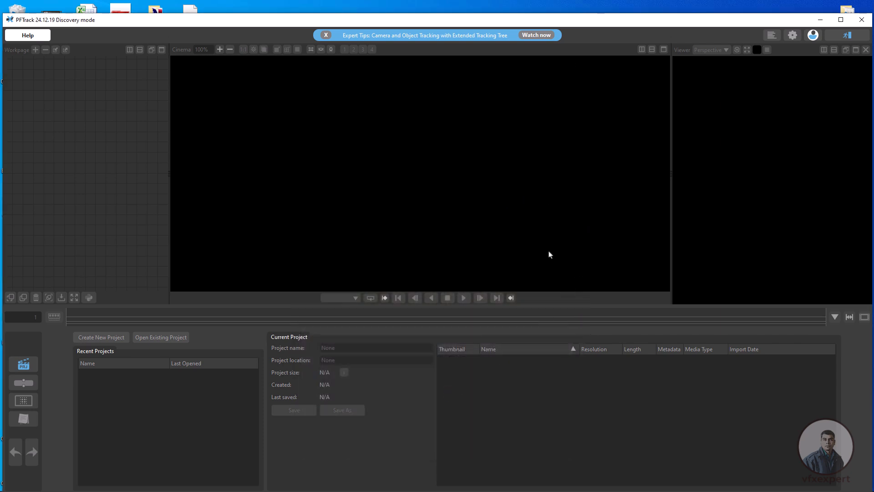
# Maximize the program window and check the file browser for opening an existing project, leaving it without loading anything
pyautogui.click(841, 20)
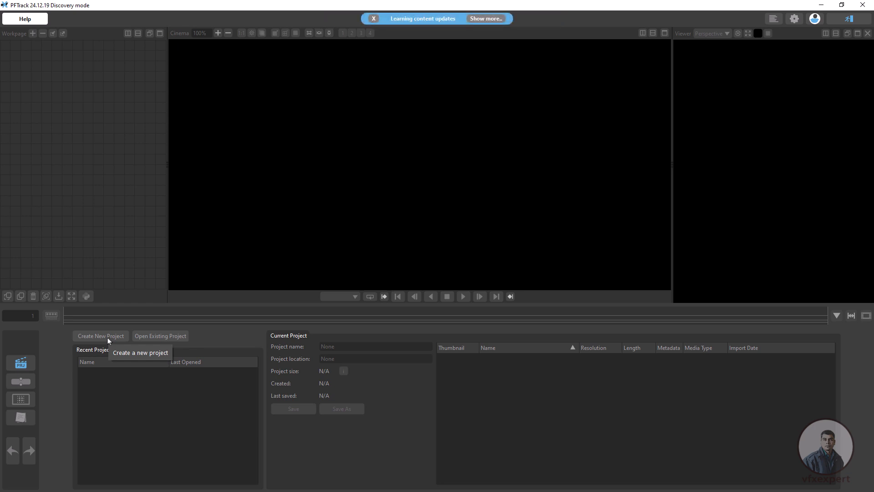
pyautogui.click(171, 337)
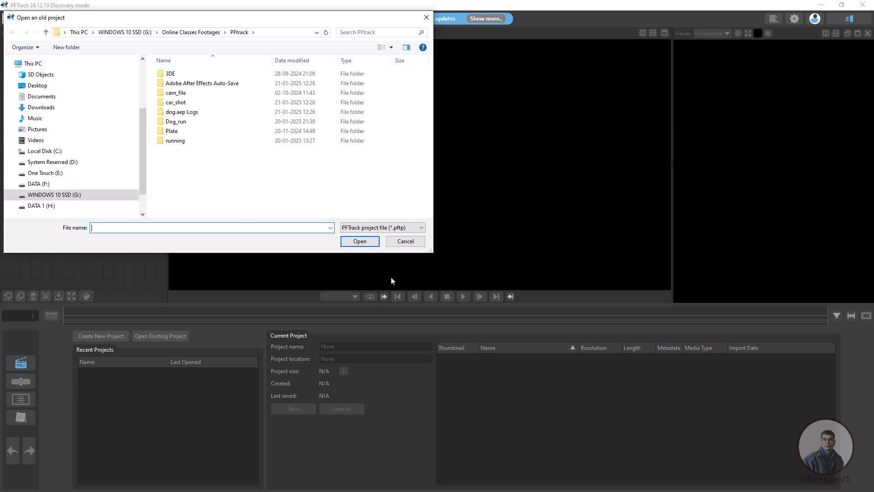
pyautogui.click(405, 242)
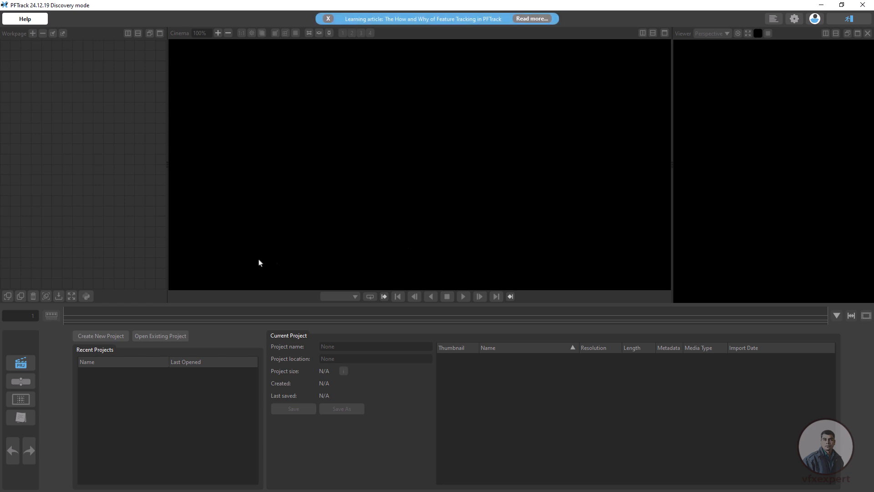
# Start a new project and name it "pftrack intro"
pyautogui.click(106, 337)
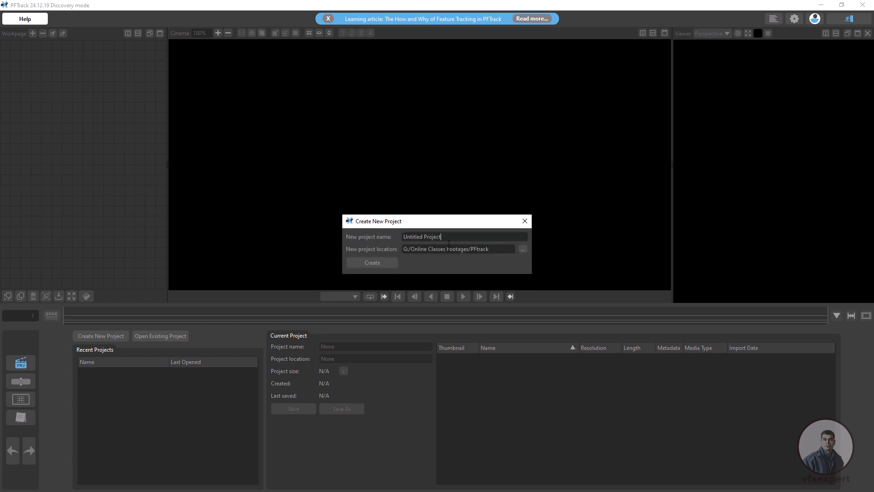
pyautogui.tripleClick(402, 237)
pyautogui.write('pftrack intro')
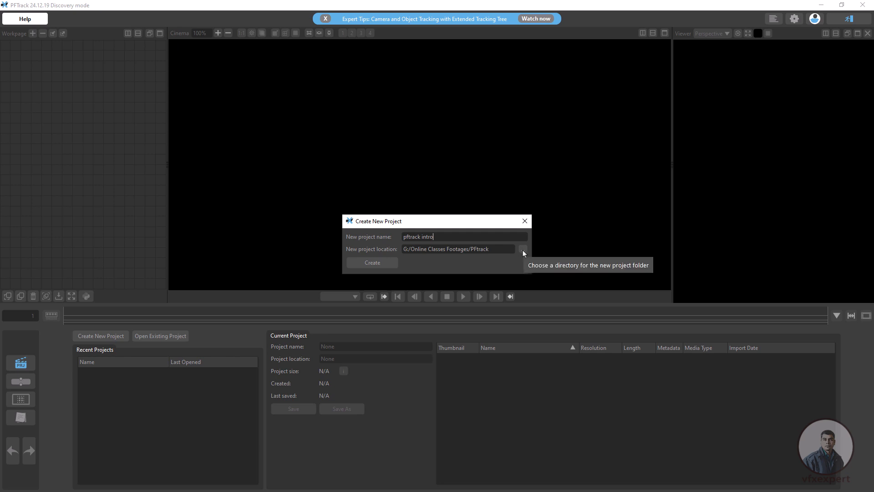
pyautogui.moveTo(436, 237); pyautogui.dragTo(392, 235)
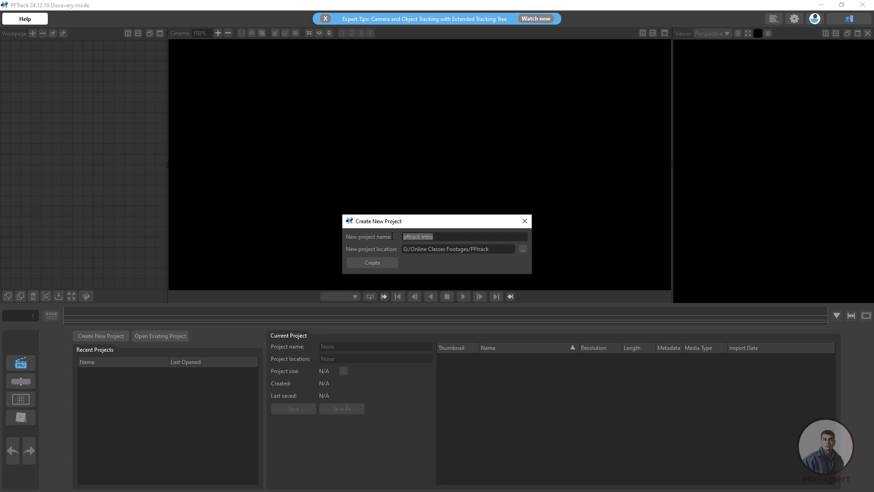
# Choose the PFtrack folder inside Online Classes Footages as the project location and create the project
pyautogui.click(523, 250)
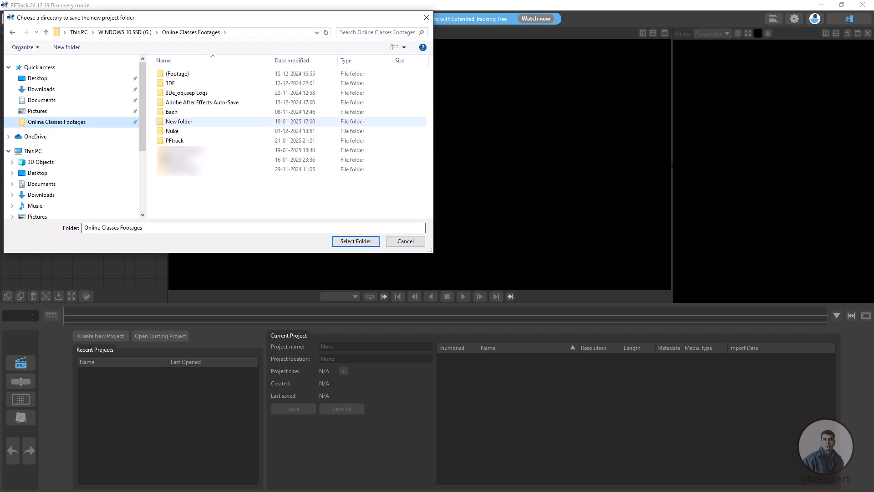
pyautogui.doubleClick(174, 141)
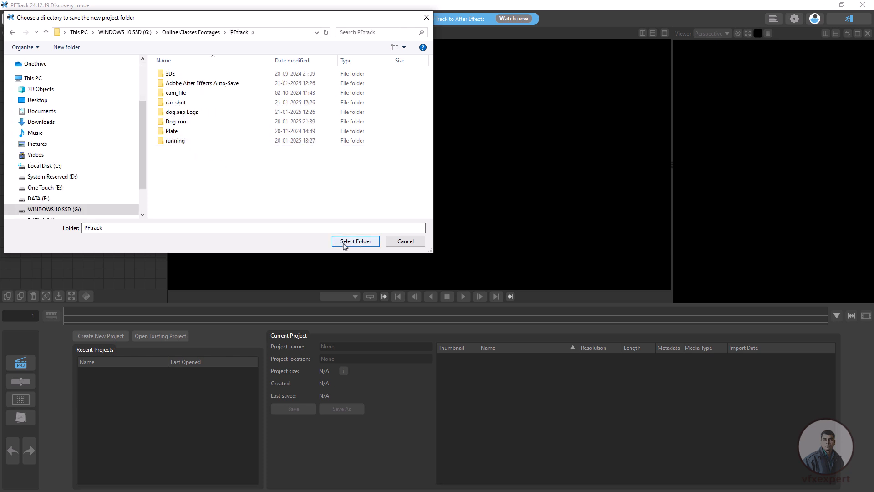
pyautogui.click(358, 245)
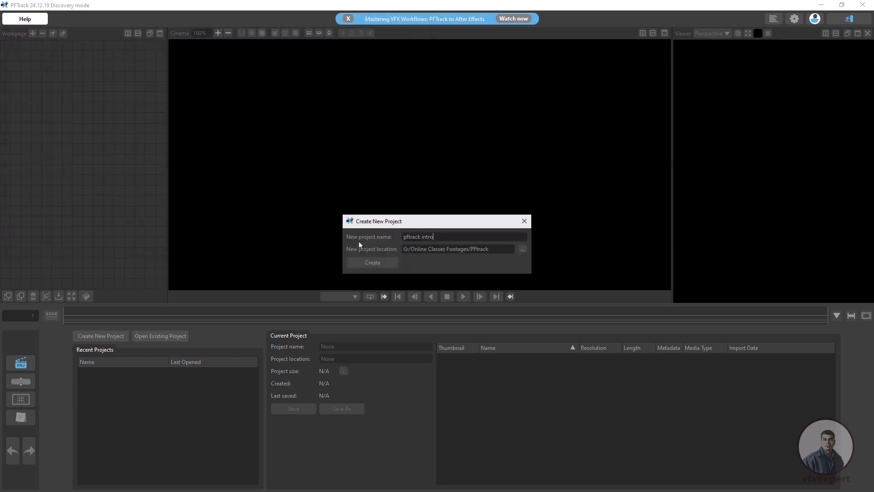
pyautogui.moveTo(493, 251); pyautogui.dragTo(403, 252)
pyautogui.click(495, 253)
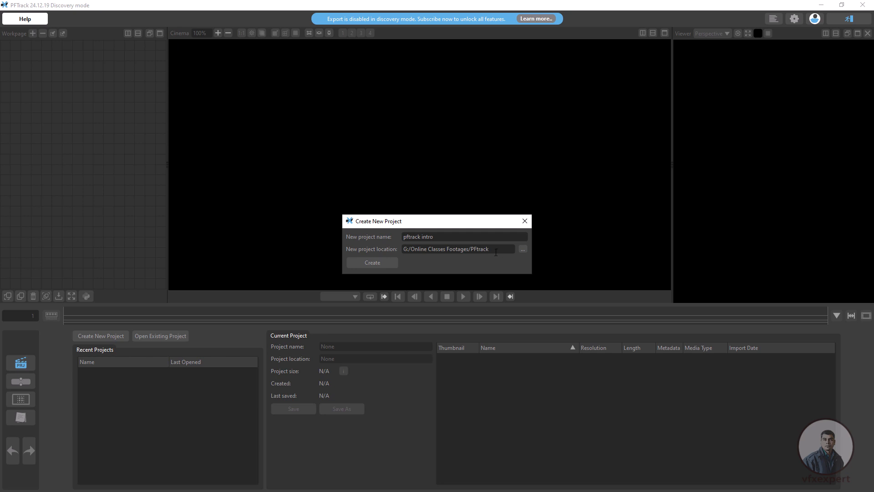
pyautogui.click(434, 237)
pyautogui.moveTo(433, 236); pyautogui.dragTo(401, 237)
pyautogui.click(379, 263)
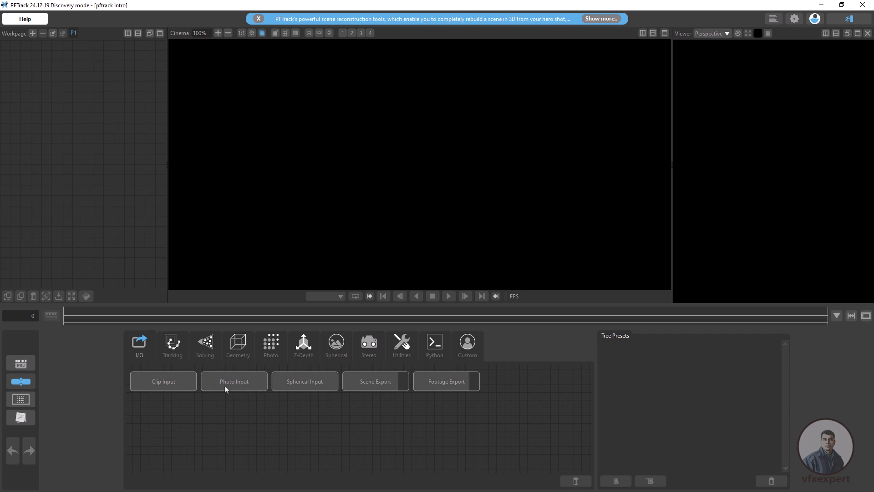
# Look over the tracking nodes, then add a Clip Input node from the input/output nodes and show its settings
pyautogui.click(173, 350)
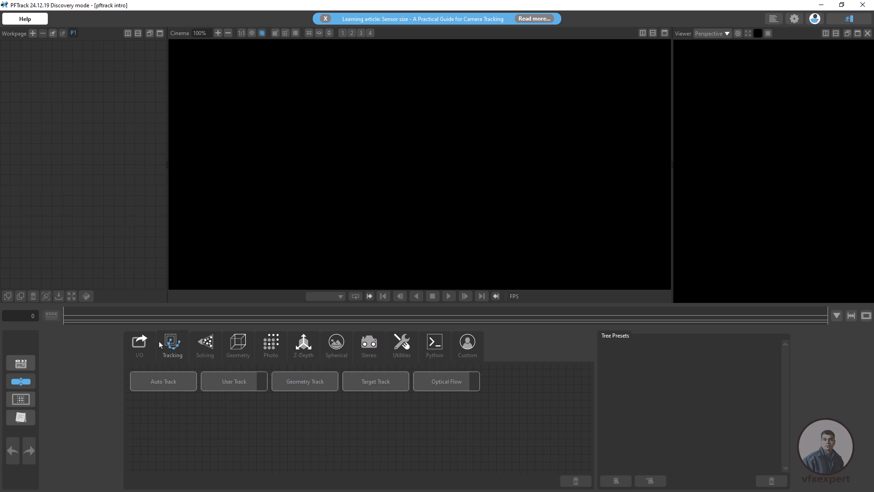
pyautogui.click(140, 345)
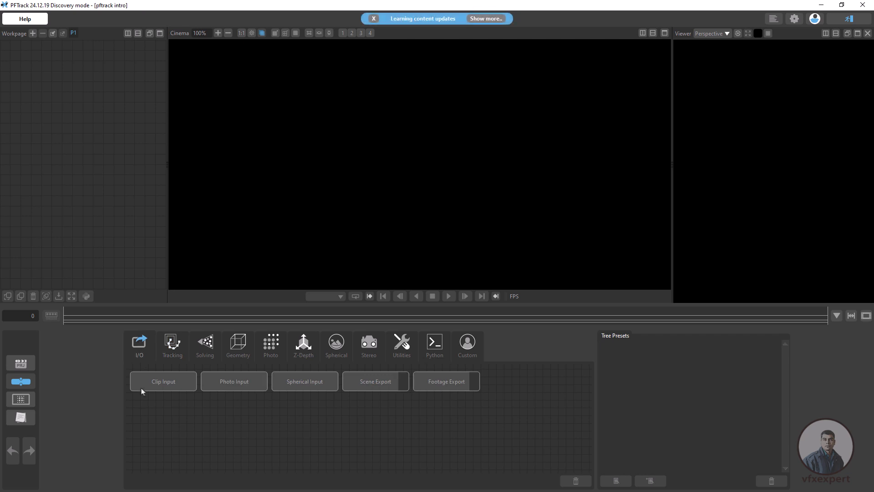
pyautogui.click(172, 387)
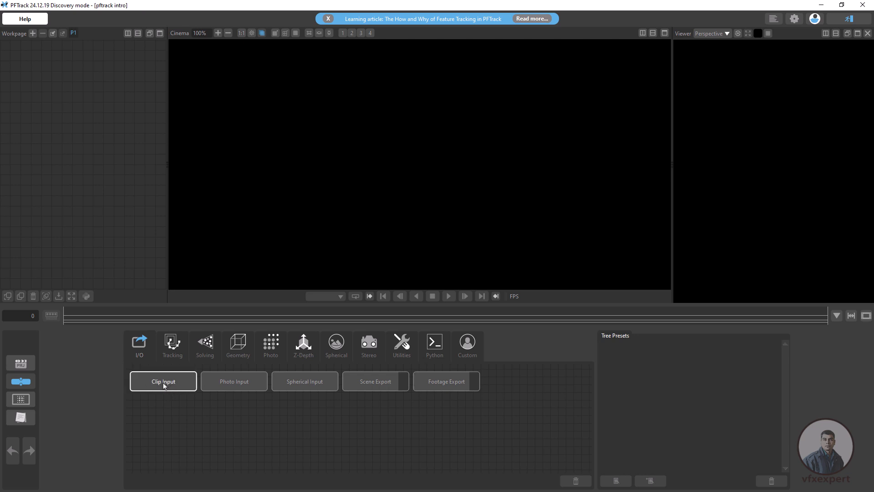
pyautogui.doubleClick(167, 385)
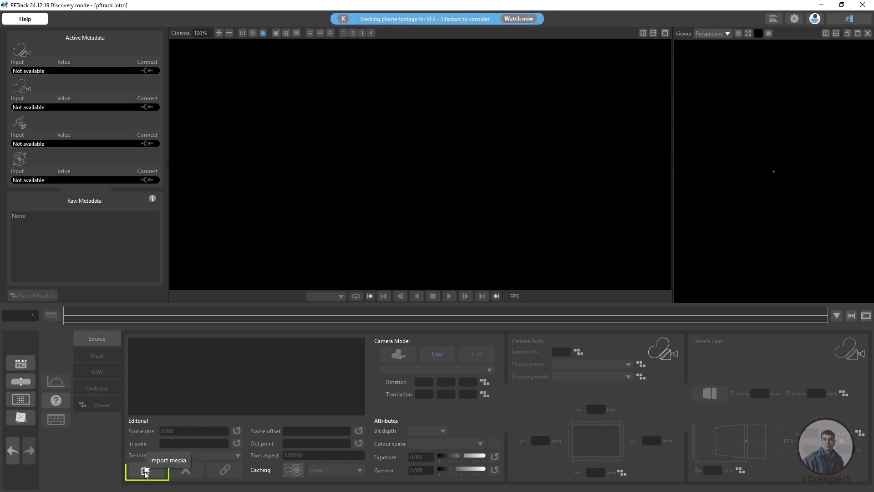
# Import the "carr shot" image sequence from the car_shot folder into the clip input, starting with carr shot.00000
pyautogui.click(146, 471)
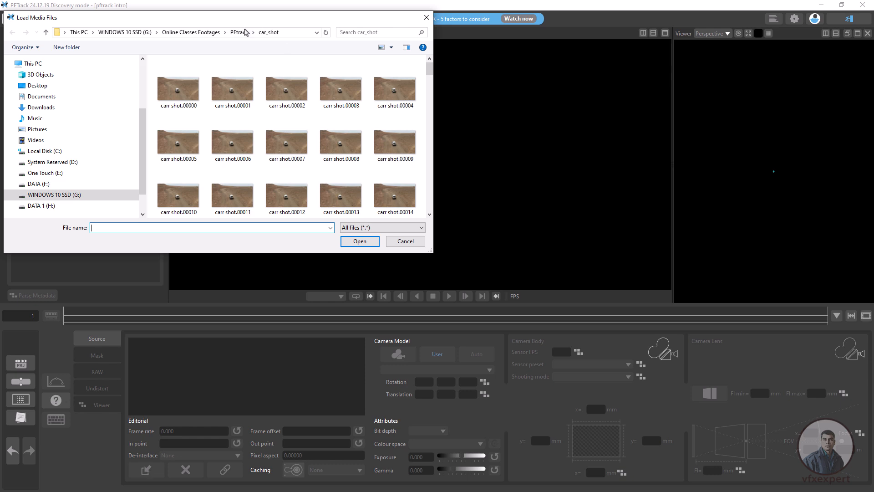
pyautogui.click(240, 33)
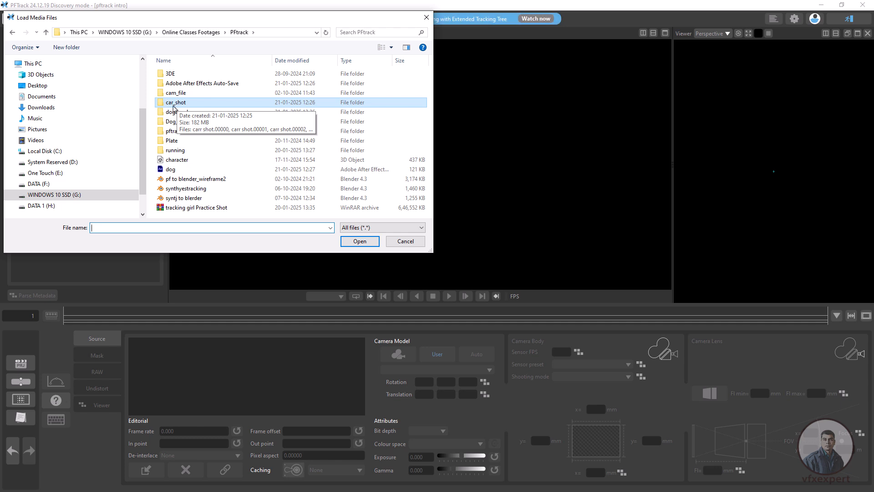
pyautogui.doubleClick(184, 104)
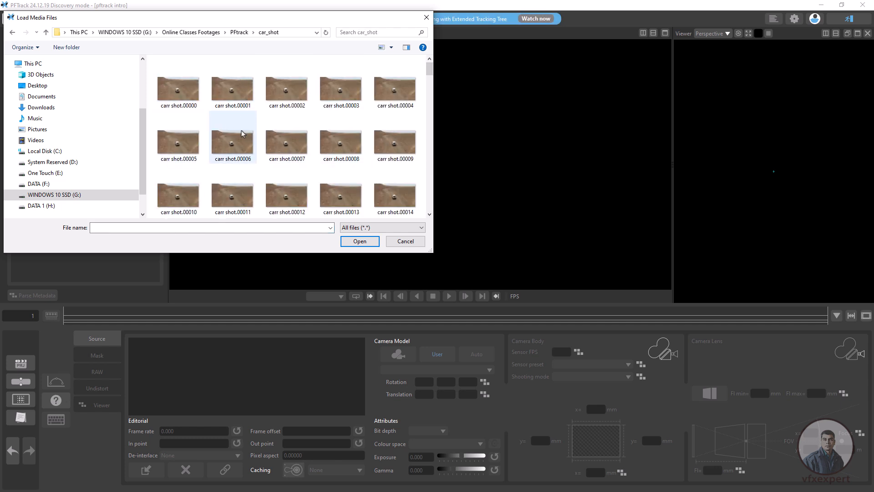
pyautogui.click(189, 99)
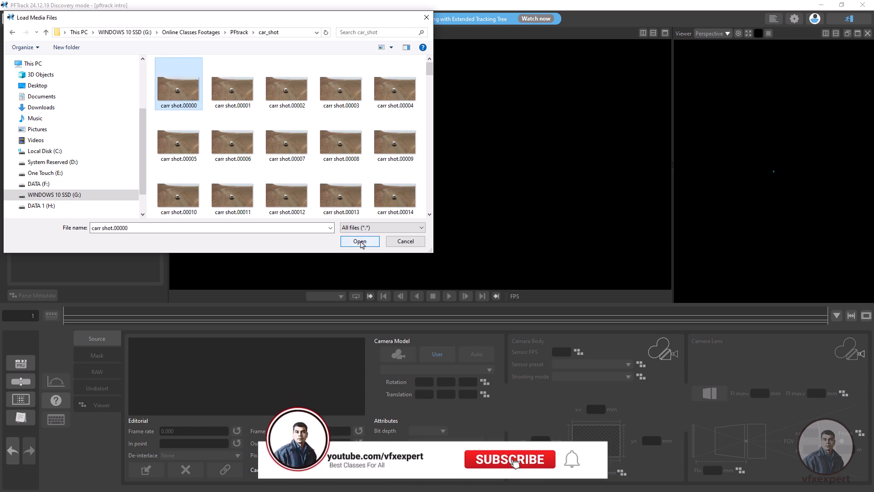
pyautogui.click(359, 241)
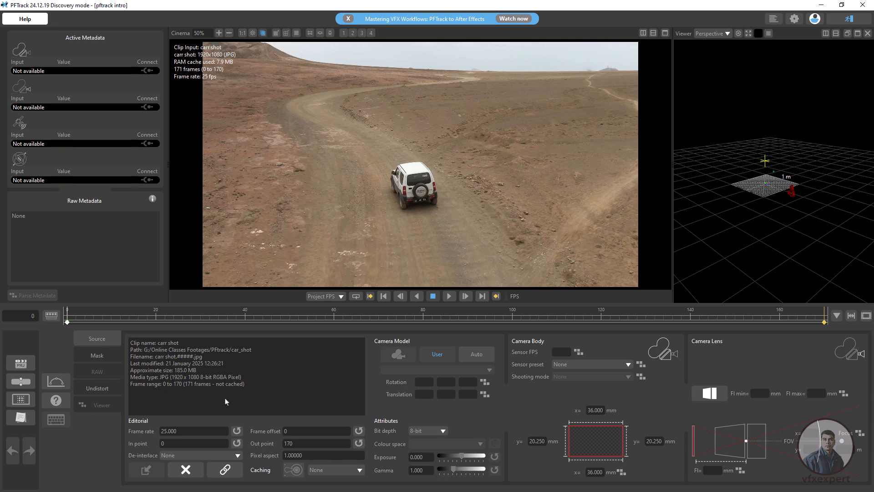
# Review the imported clip's file details and set its frame rate to 25
pyautogui.moveTo(178, 383); pyautogui.dragTo(124, 342)
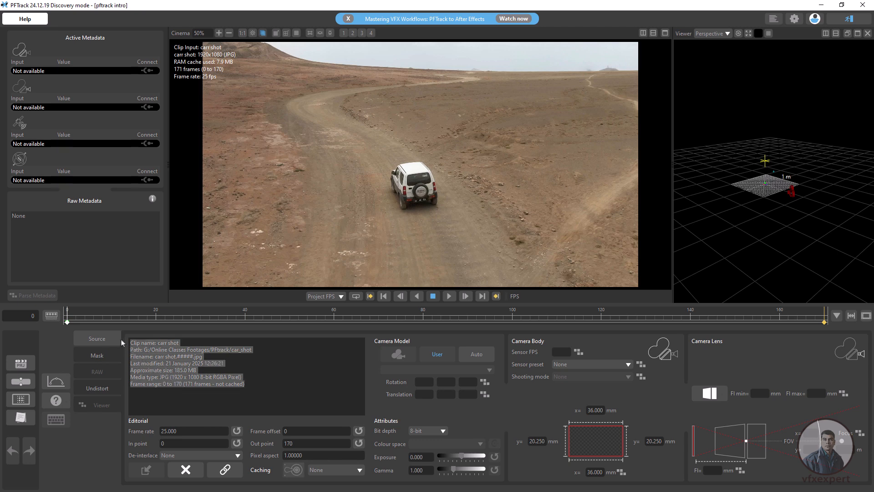
pyautogui.click(249, 372)
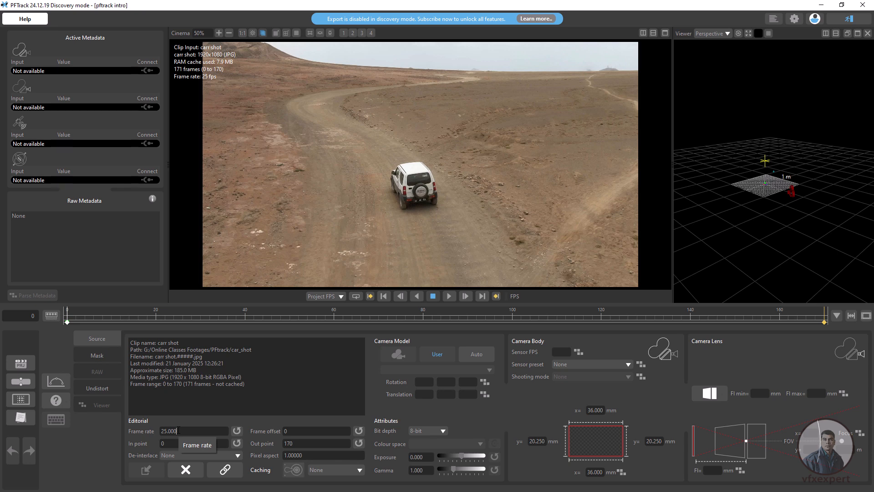
pyautogui.scroll(3, 187, 430)
pyautogui.doubleClick(169, 429)
pyautogui.write('25')
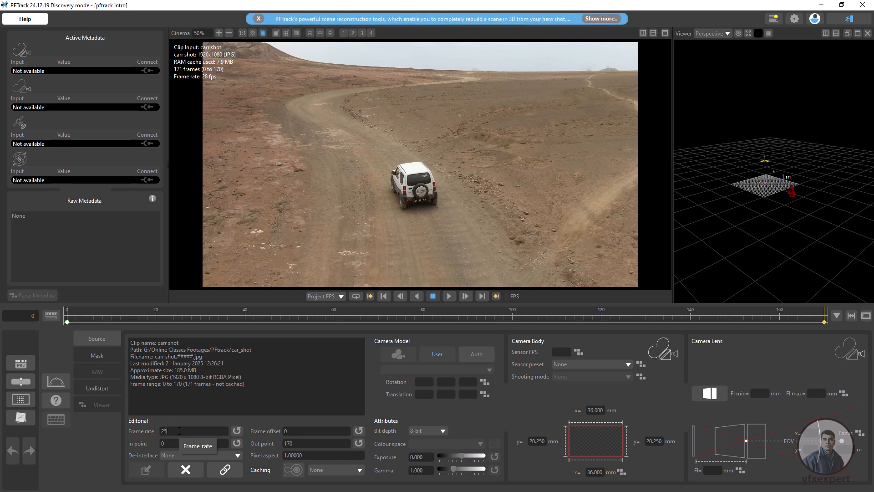
pyautogui.press('Return')
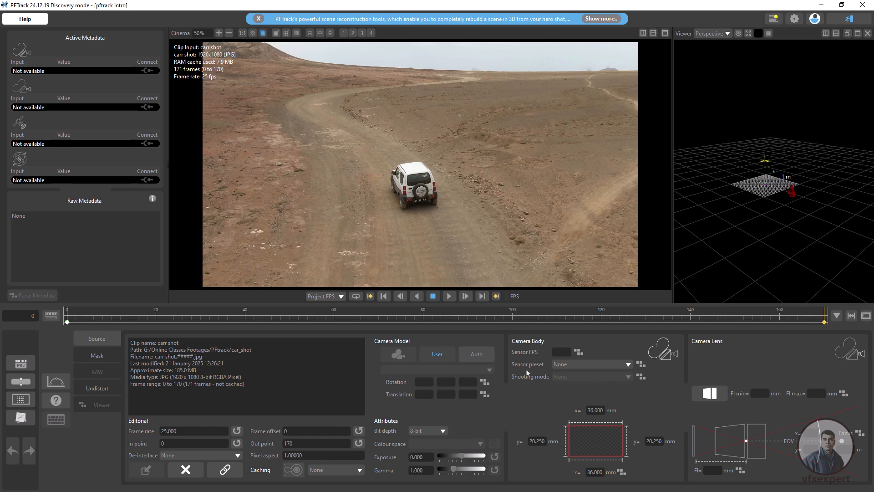
# Look through the available camera sensor presets without choosing one
pyautogui.click(617, 368)
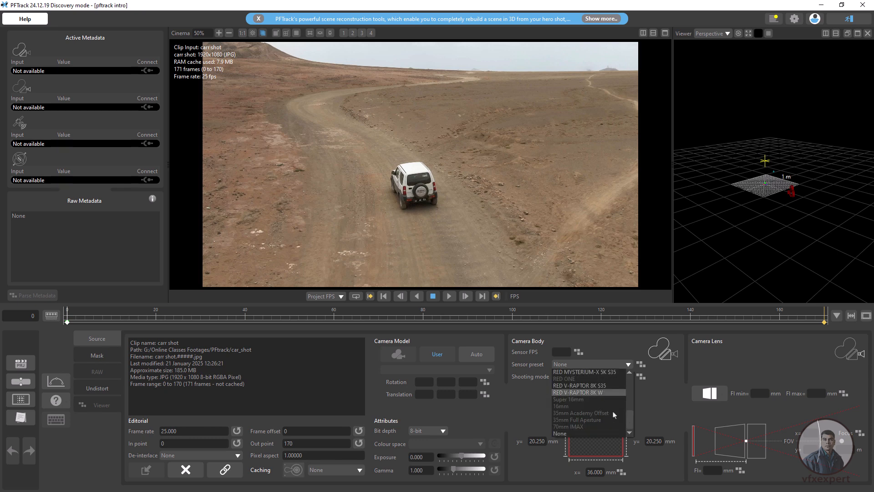
pyautogui.moveTo(632, 425)
pyautogui.mouseDown()
pyautogui.moveTo(632, 383)
pyautogui.moveTo(627, 422)
pyautogui.mouseUp()
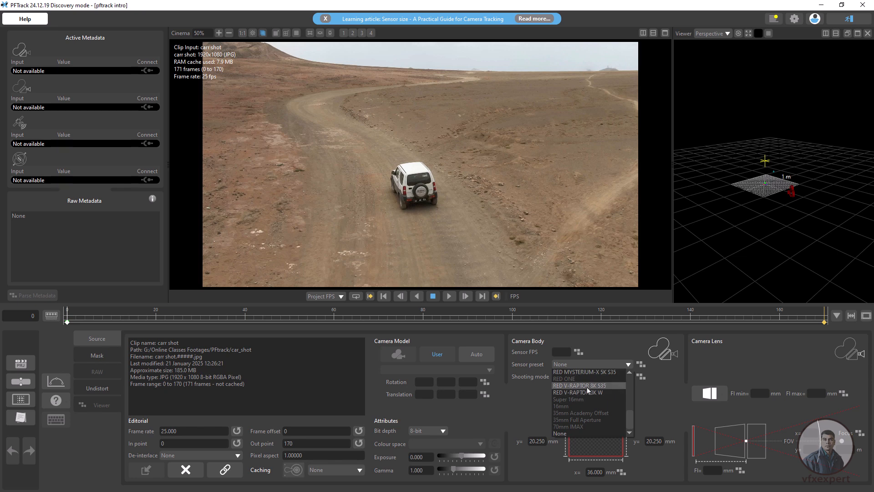
pyautogui.click(656, 402)
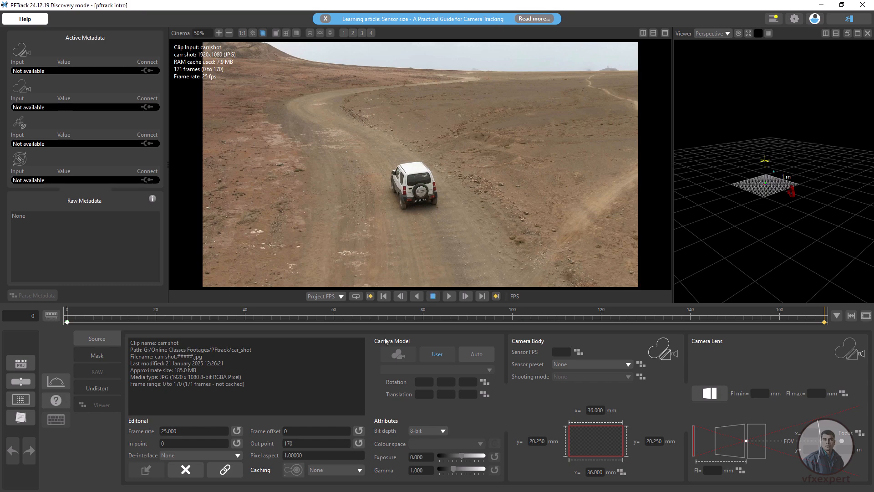
# Return to the node tree and move the carr shot node slightly upward in the workpage
pyautogui.click(21, 381)
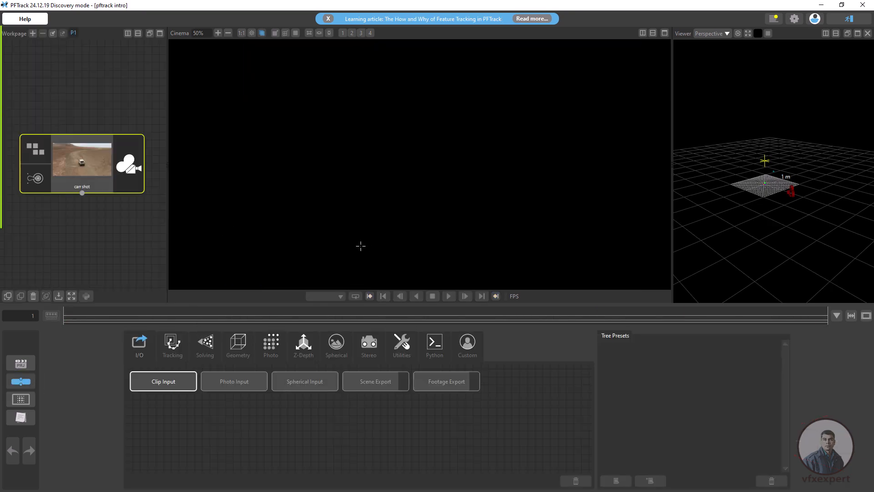
pyautogui.moveTo(82, 168); pyautogui.dragTo(81, 158)
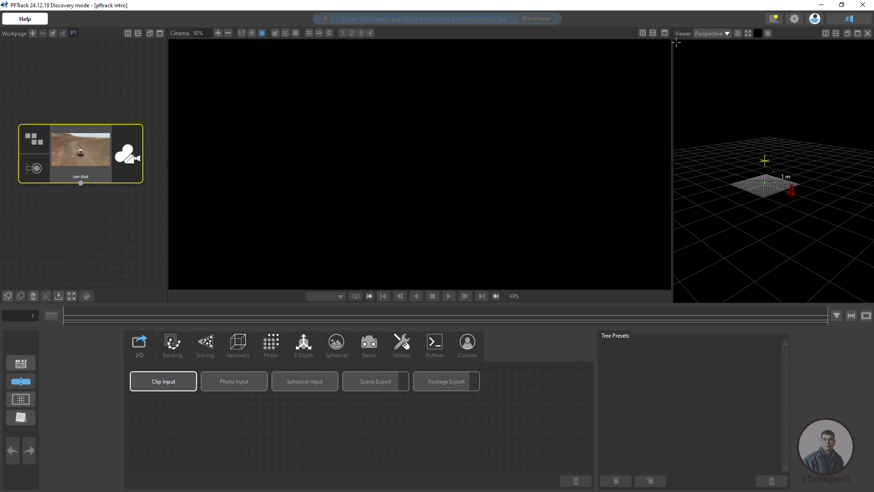
# Switch the 3D viewer through the Perspective, Ortho Left and Ortho Up views, ending on Ortho Front
pyautogui.click(726, 34)
pyautogui.click(726, 42)
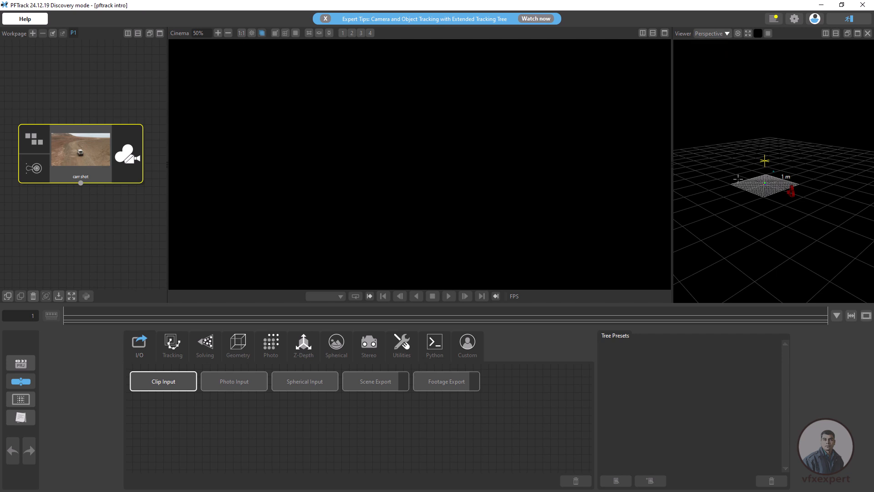
pyautogui.click(726, 34)
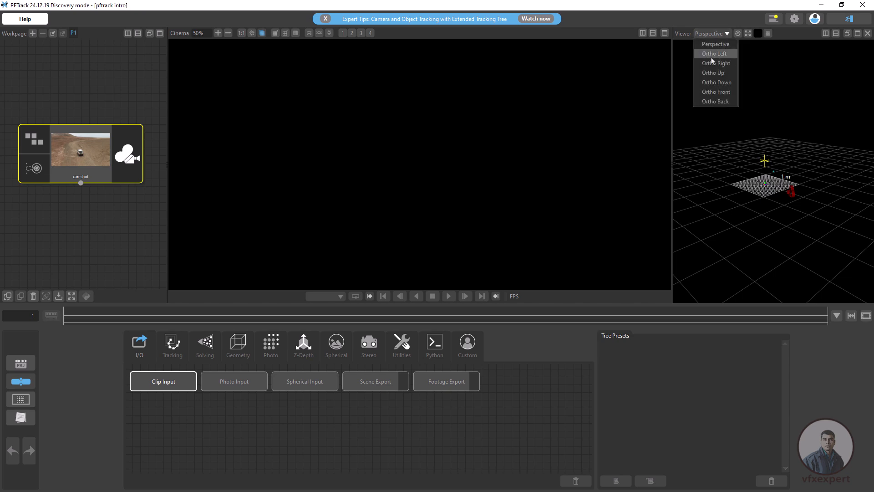
pyautogui.click(716, 53)
pyautogui.click(727, 34)
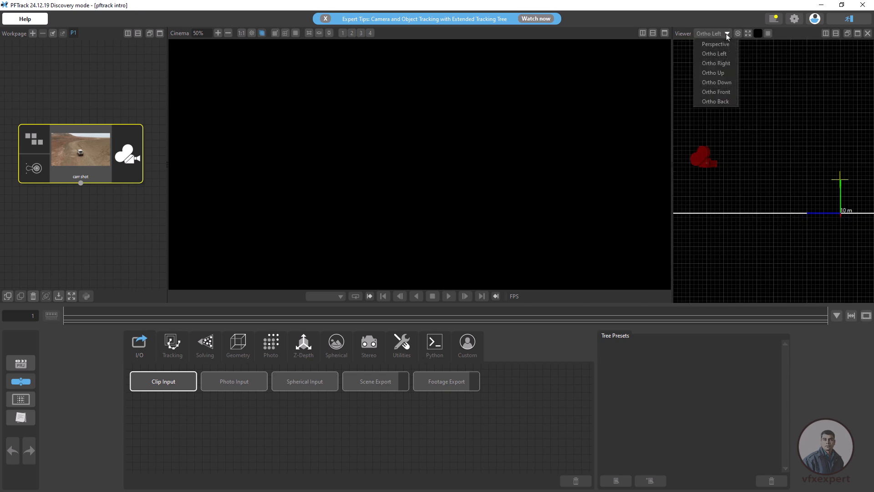
pyautogui.click(713, 73)
pyautogui.click(727, 33)
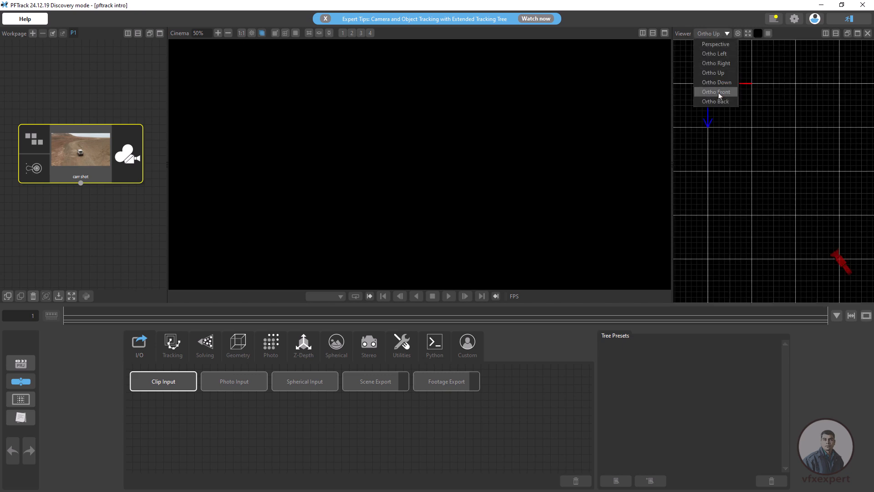
pyautogui.click(720, 92)
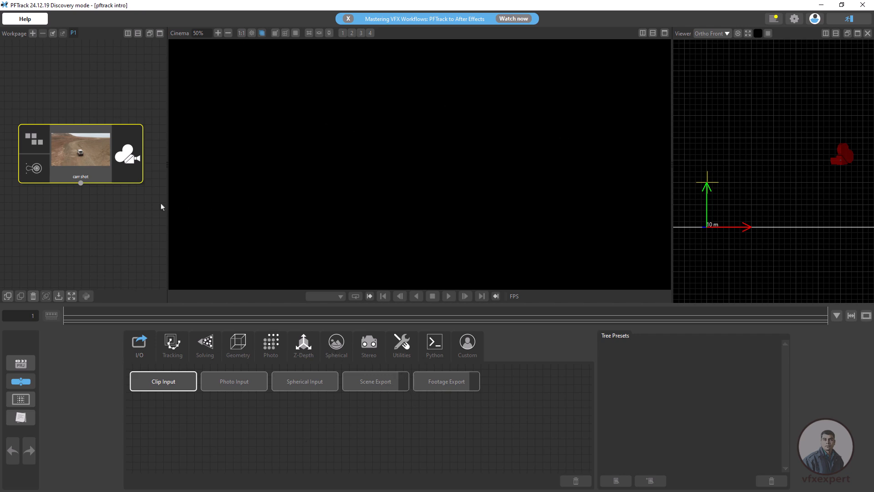
# Open the carr shot node and examine the footage in the Cinema window at different zoom levels
pyautogui.doubleClick(96, 156)
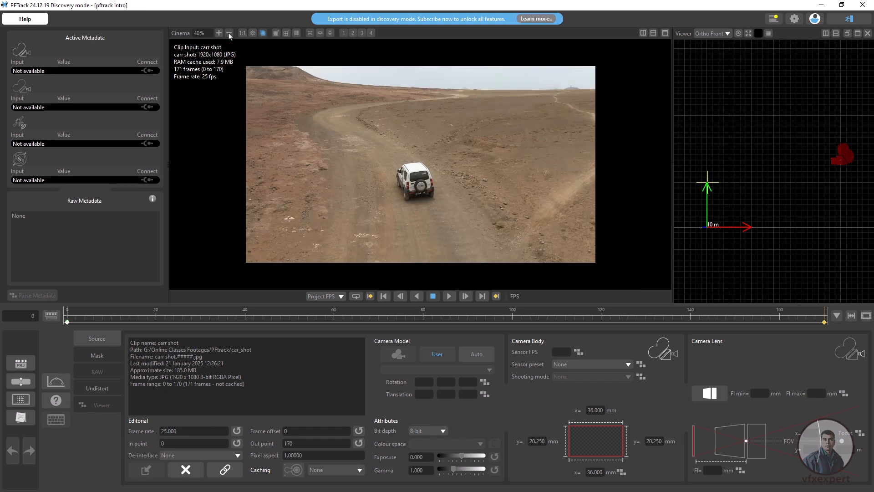
pyautogui.scroll(4, 441, 209)
pyautogui.scroll(-8, 441, 209)
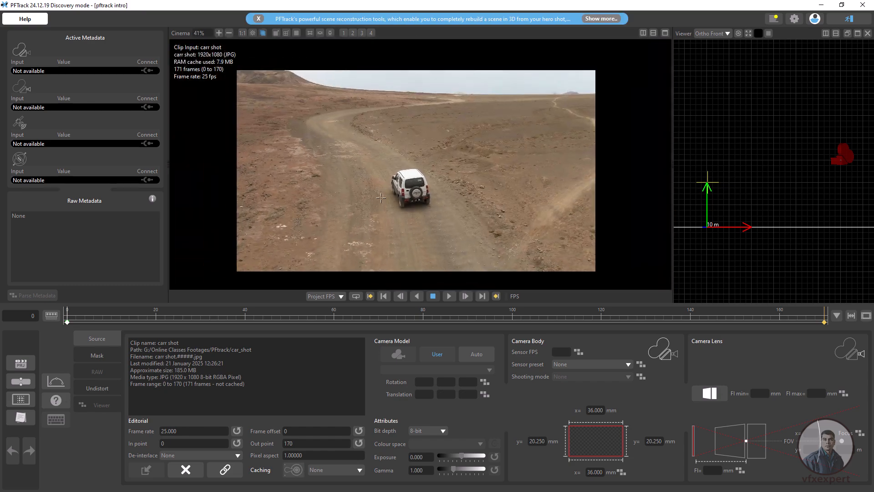
pyautogui.scroll(5, 411, 208)
pyautogui.scroll(-4, 411, 208)
pyautogui.scroll(4, 358, 187)
pyautogui.scroll(-2, 357, 187)
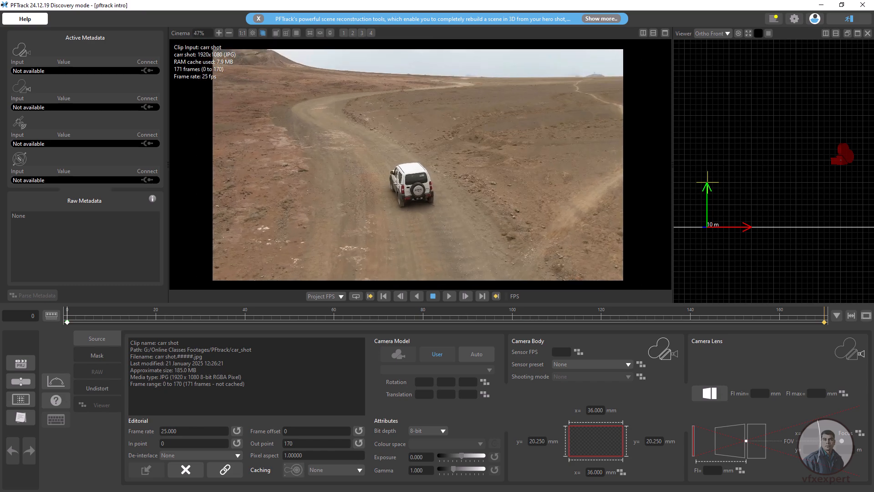
pyautogui.moveTo(400, 203); pyautogui.dragTo(429, 206, button='middle')
pyautogui.scroll(-5, 430, 209)
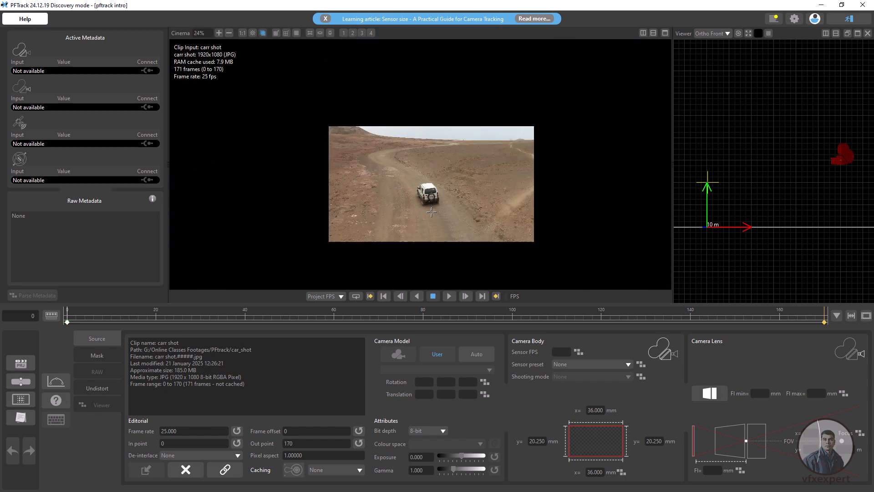
pyautogui.scroll(3, 431, 213)
pyautogui.scroll(1, 431, 214)
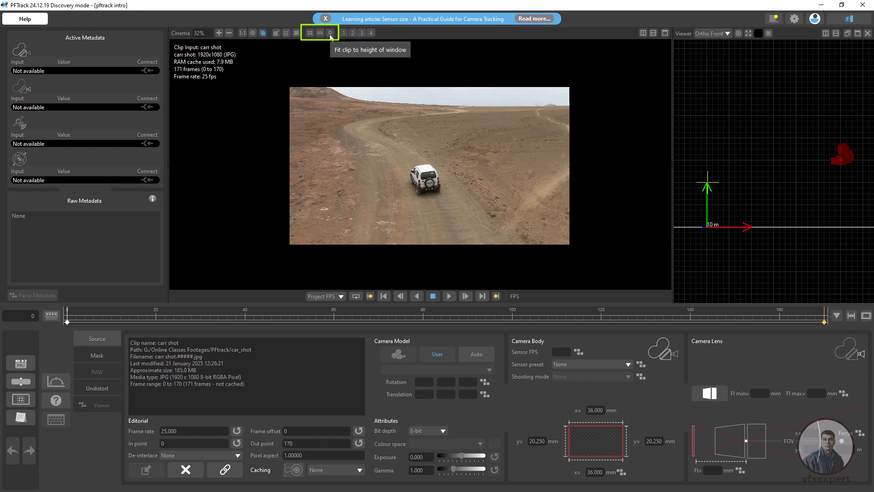
# Compare the Cinema window's clip fitting options, including fit to width and 100% size, and finish with the clip fitted to the window height
pyautogui.click(331, 33)
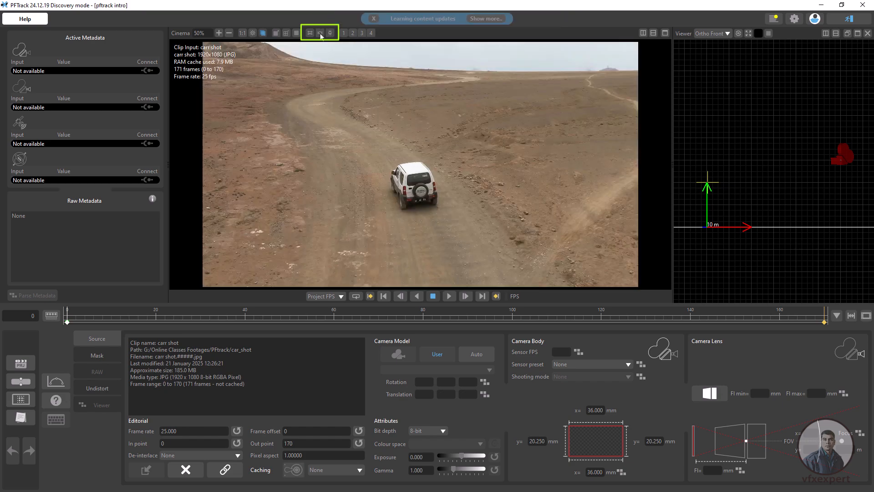
pyautogui.click(320, 33)
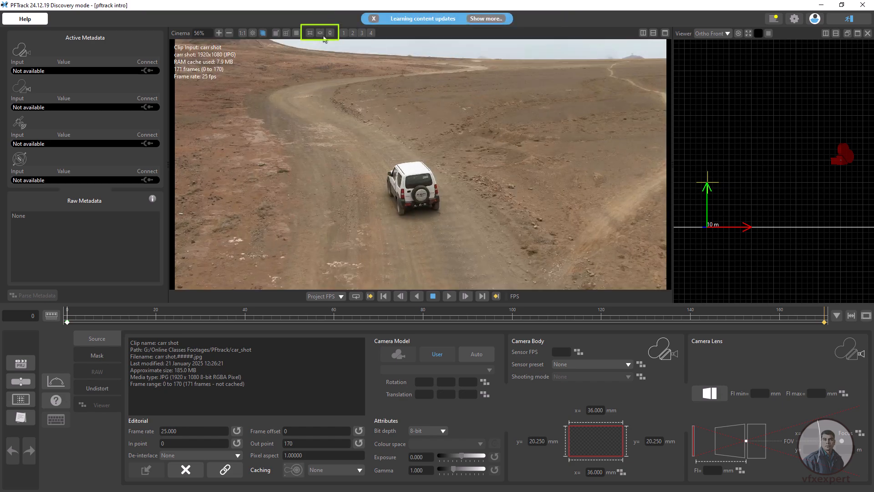
pyautogui.click(310, 34)
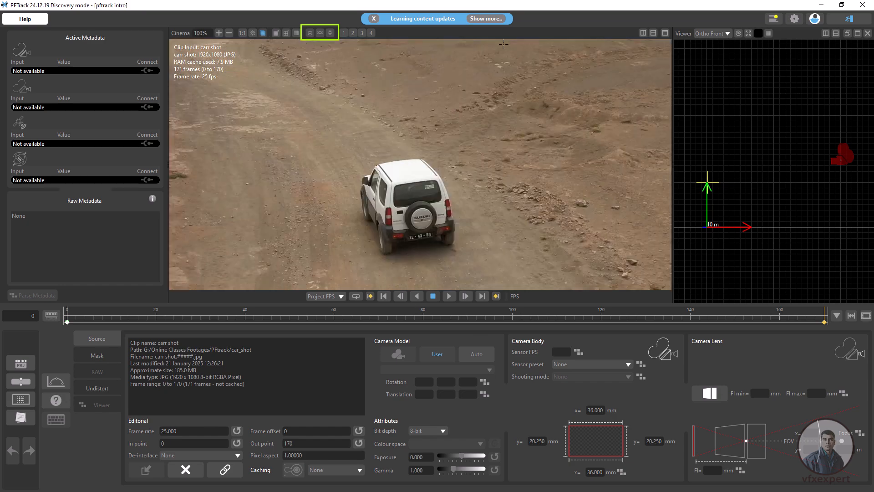
pyautogui.click(330, 33)
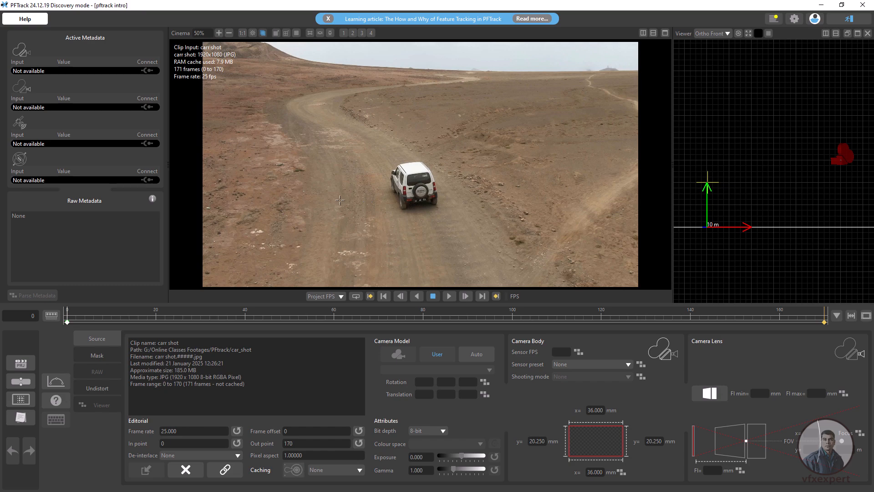
# Return to the node tree and add an Auto Track node from the Tracking nodes below the carr shot node
pyautogui.click(26, 386)
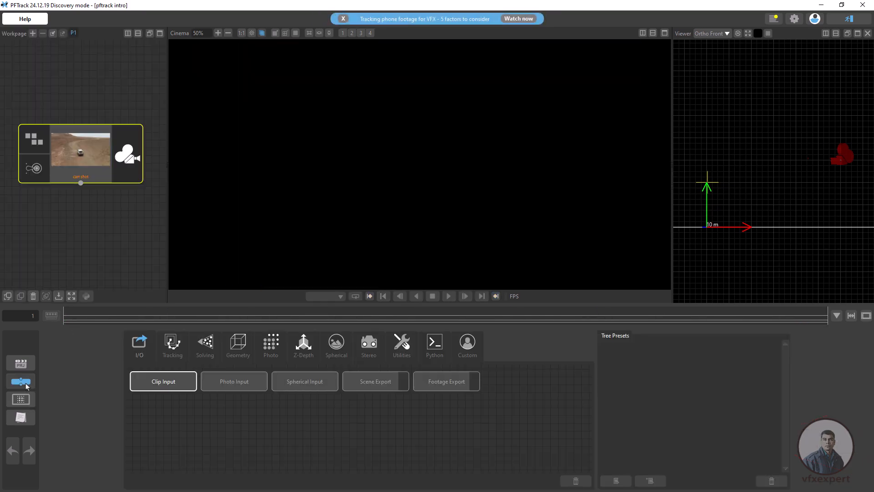
pyautogui.click(172, 345)
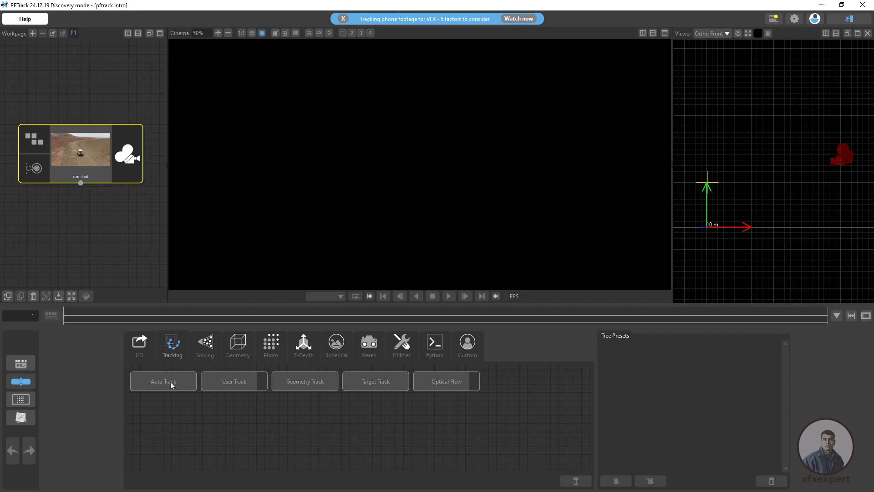
pyautogui.moveTo(168, 385); pyautogui.dragTo(63, 246)
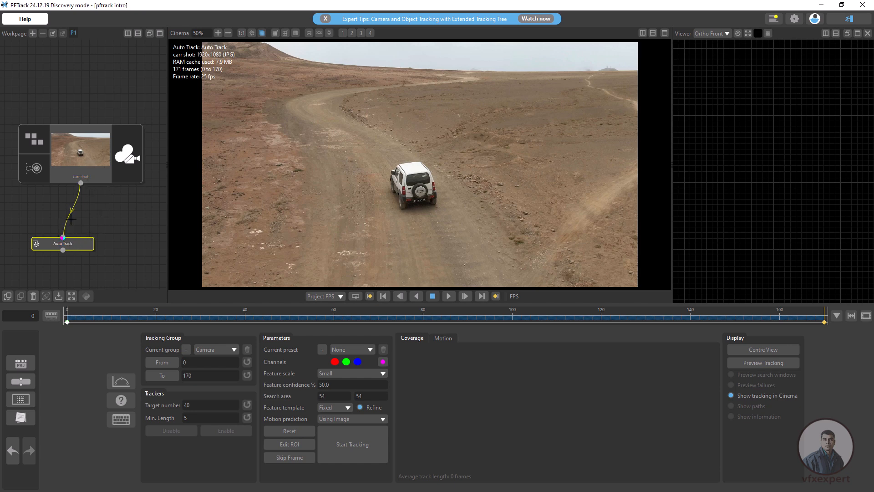
# Detach the Auto Track node, reconnect its input to the carr shot output, and align it directly beneath the clip node
pyautogui.moveTo(63, 237); pyautogui.dragTo(86, 245)
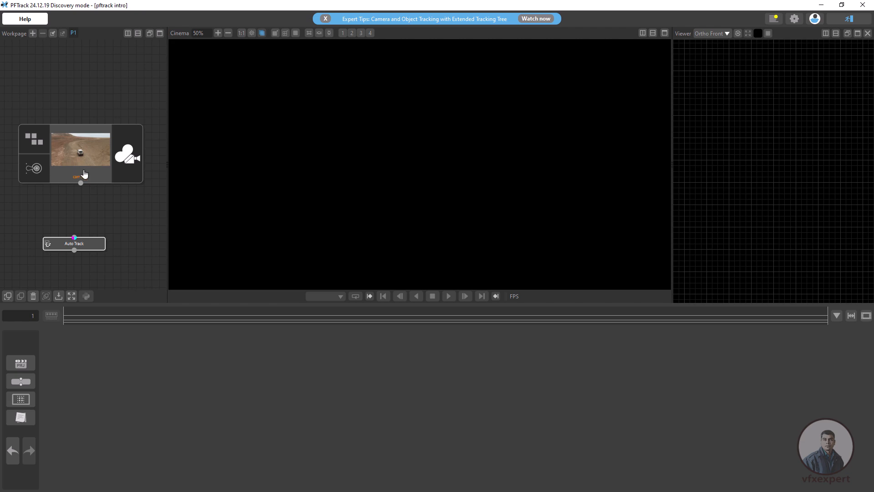
pyautogui.moveTo(80, 183); pyautogui.dragTo(74, 237)
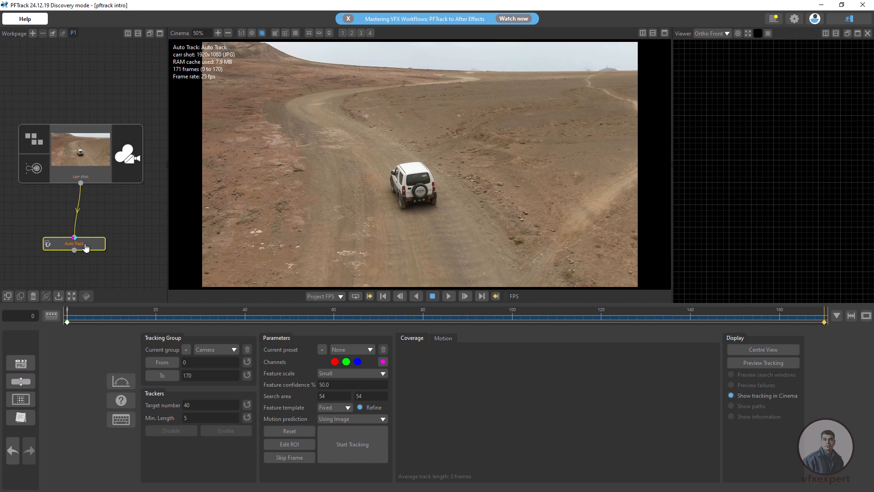
pyautogui.moveTo(87, 247); pyautogui.dragTo(92, 247)
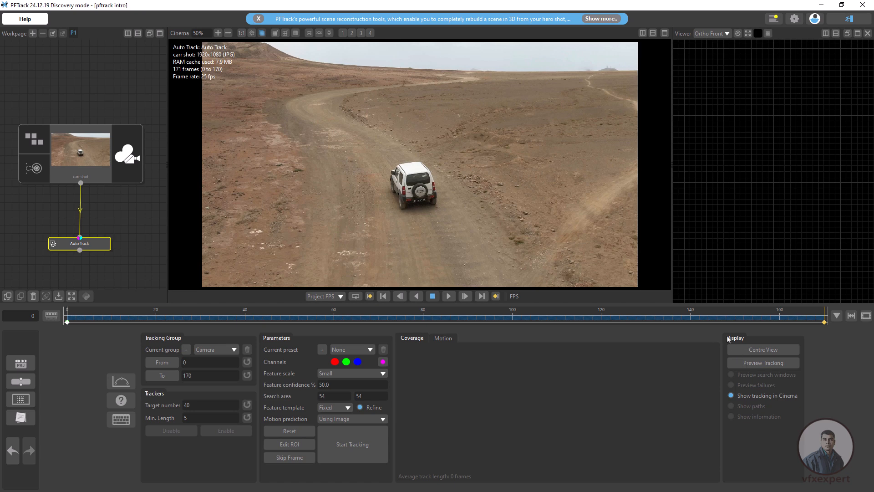
# Preview the tracking features, including failures, and scrub through the clip to examine the points on the ground and on the car
pyautogui.click(754, 363)
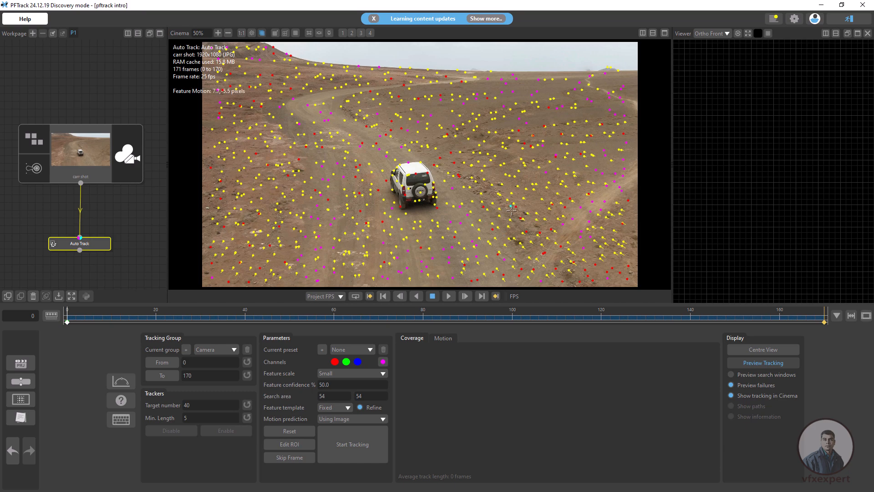
pyautogui.moveTo(415, 318); pyautogui.dragTo(356, 314)
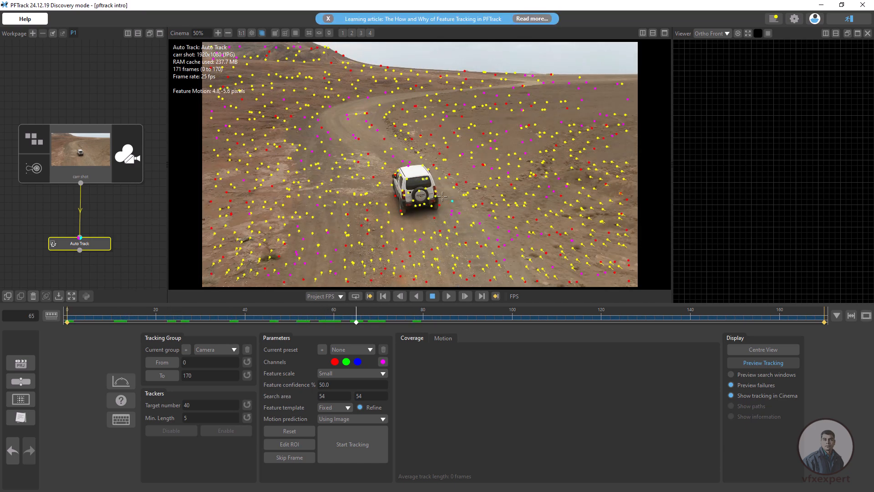
pyautogui.moveTo(341, 319); pyautogui.dragTo(303, 320)
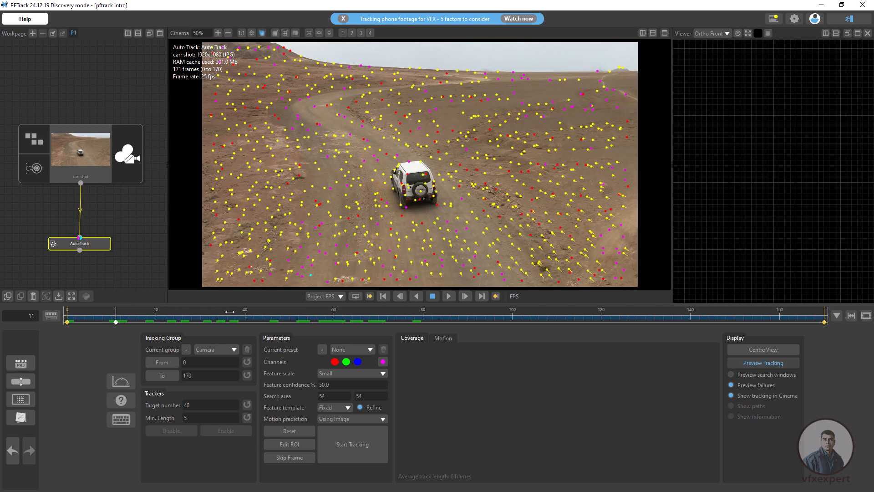
pyautogui.moveTo(429, 215); pyautogui.dragTo(420, 178)
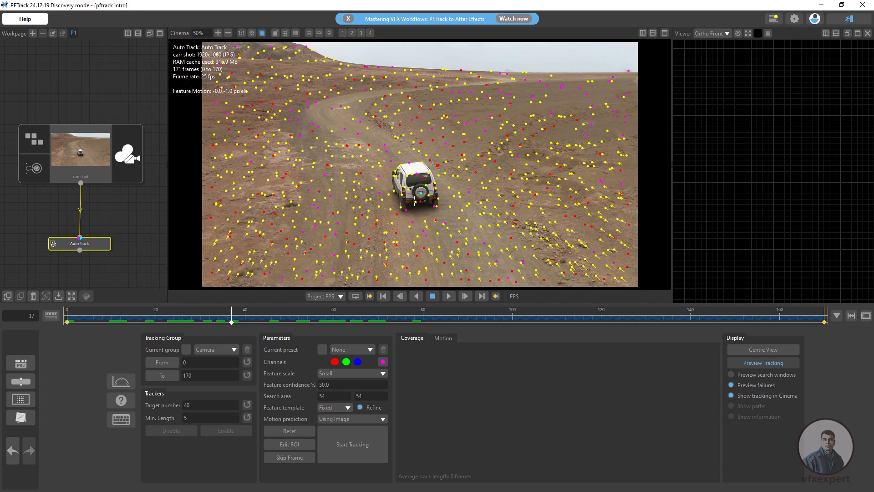
# Try an automatic tracking run, abort it partway, and preview the tracking features again on frame 0
pyautogui.click(357, 453)
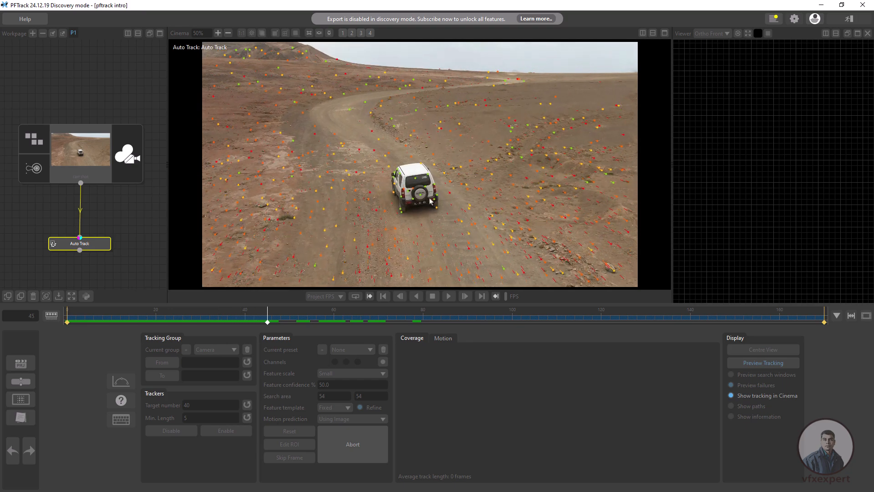
pyautogui.click(363, 451)
pyautogui.moveTo(264, 317); pyautogui.dragTo(68, 318)
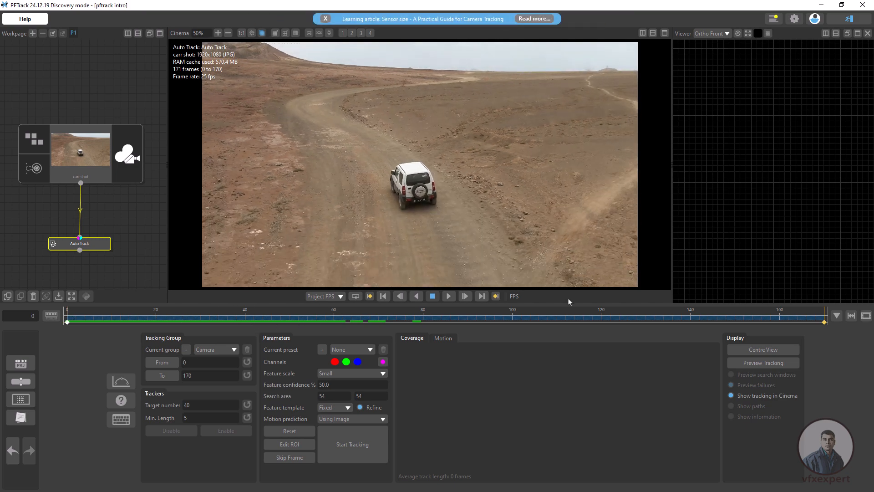
pyautogui.click(764, 363)
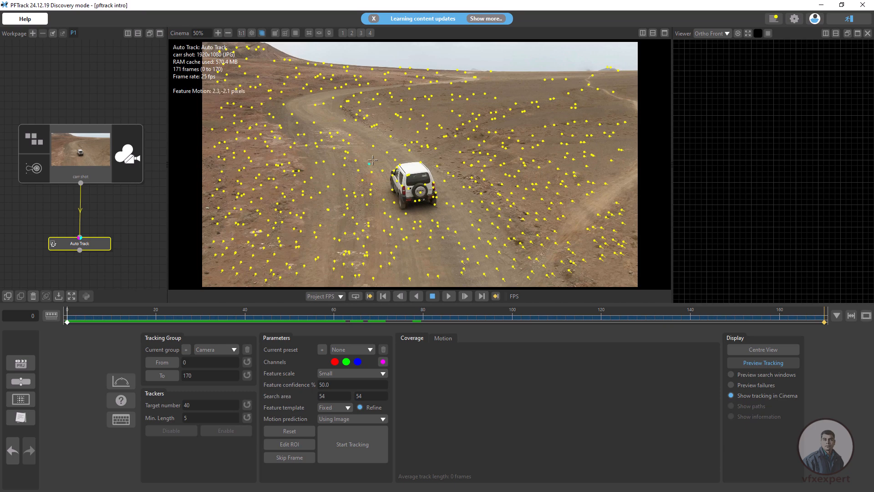
# Return to the node tree and add a Roto node from the Utilities nodes, linked to the Auto Track node
pyautogui.click(21, 382)
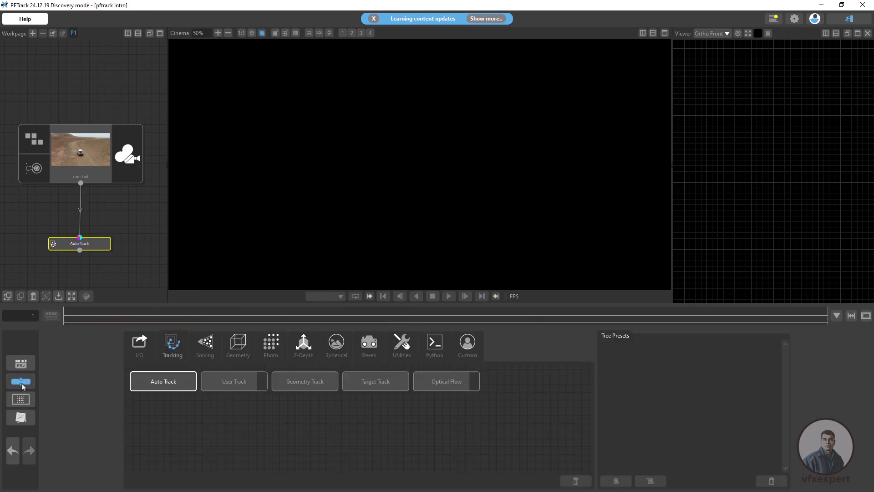
pyautogui.click(407, 351)
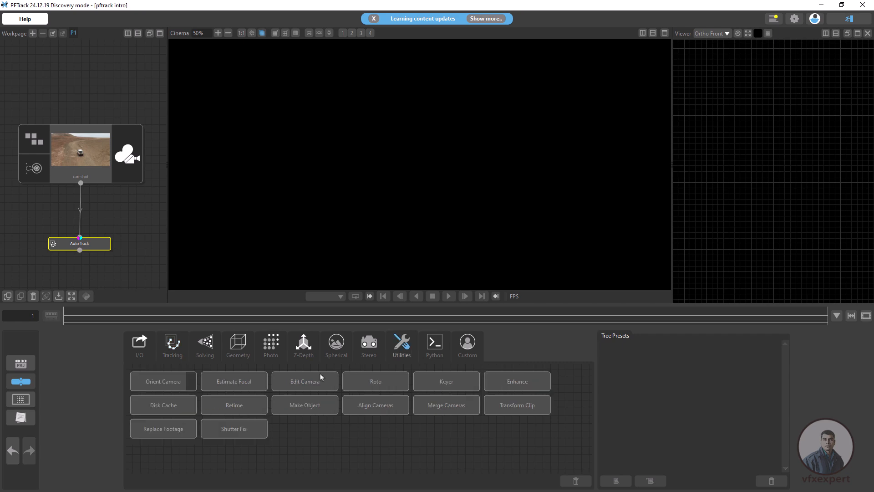
pyautogui.moveTo(376, 383); pyautogui.dragTo(107, 200)
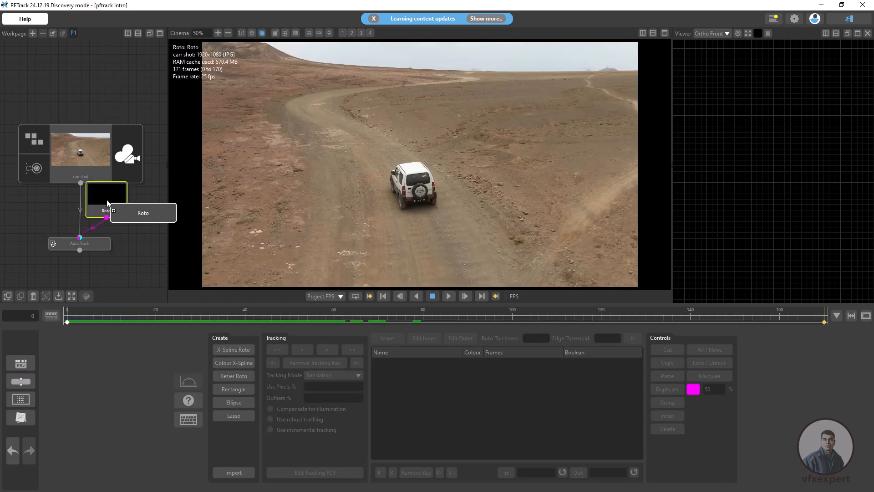
# Spread out the node tree with carr shot higher up, Roto to its lower right, and Auto Track beneath the clip node
pyautogui.moveTo(107, 148); pyautogui.dragTo(103, 93)
pyautogui.moveTo(110, 201); pyautogui.dragTo(128, 172)
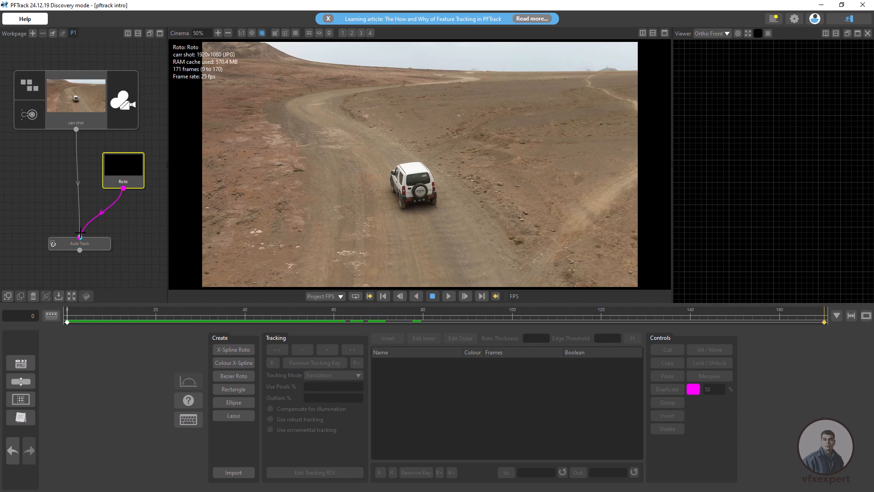
pyautogui.moveTo(83, 231)
pyautogui.mouseDown()
pyautogui.moveTo(127, 204)
pyautogui.moveTo(123, 188)
pyautogui.moveTo(123, 205)
pyautogui.moveTo(82, 223)
pyautogui.moveTo(81, 246)
pyautogui.mouseUp()
pyautogui.moveTo(130, 182); pyautogui.dragTo(134, 181)
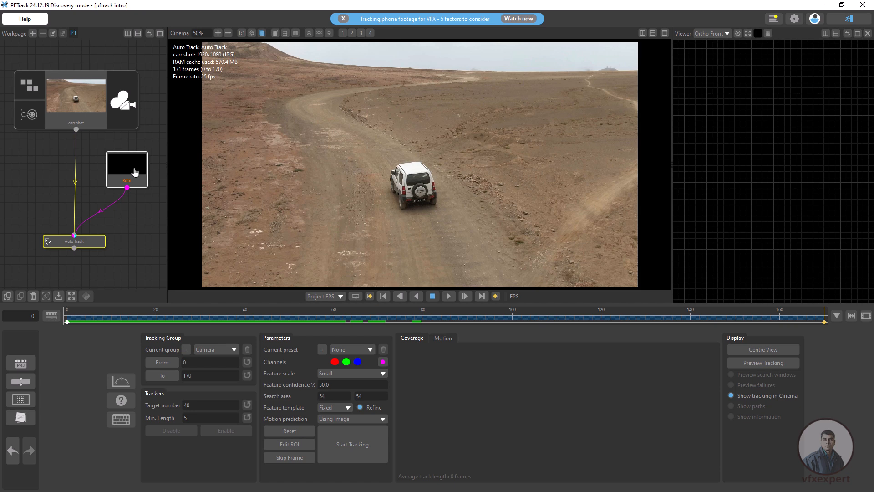
# Open the Roto node and draw a closed Bezier Roto shape around the car on frame 0
pyautogui.doubleClick(134, 171)
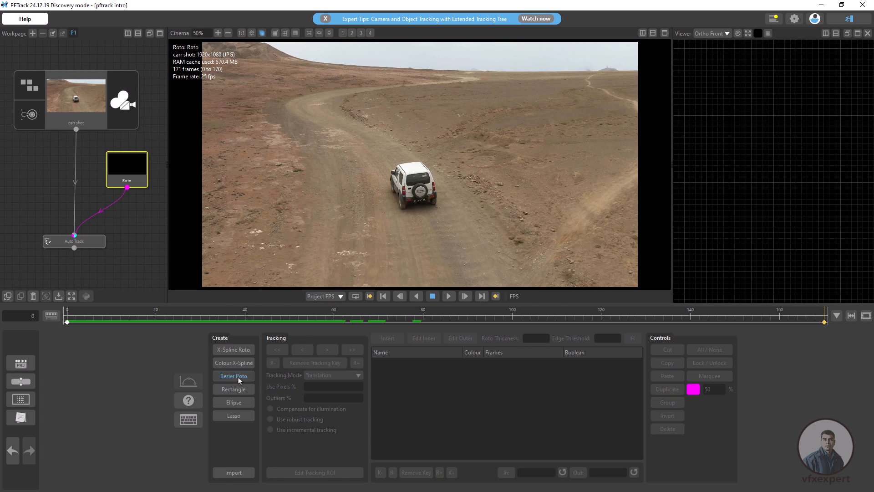
pyautogui.moveTo(396, 215); pyautogui.dragTo(383, 184)
pyautogui.click(440, 210)
pyautogui.click(383, 185)
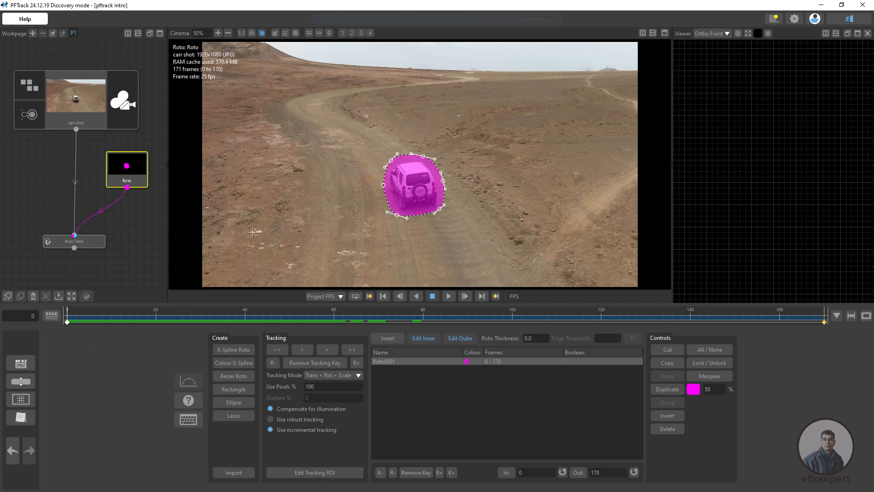
# Keyframe the whole roto shape over the moving car at intervals from frame 30 through frame 145 to frame 170
pyautogui.click(415, 216)
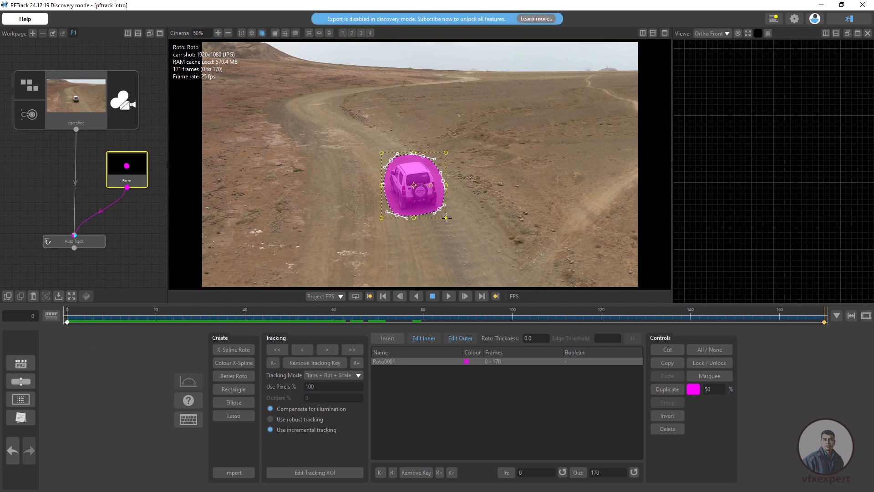
pyautogui.moveTo(98, 321); pyautogui.dragTo(200, 321)
pyautogui.moveTo(402, 205); pyautogui.dragTo(408, 202)
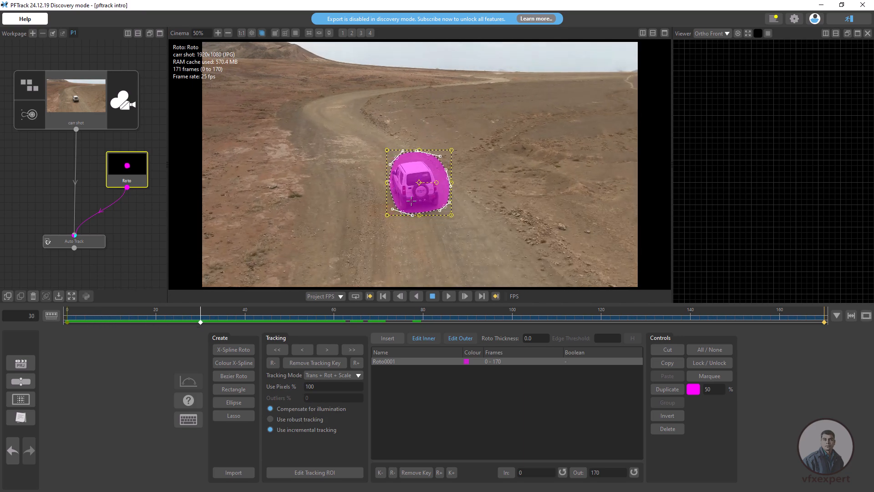
pyautogui.moveTo(224, 317); pyautogui.dragTo(432, 319)
pyautogui.moveTo(412, 205); pyautogui.dragTo(415, 204)
pyautogui.moveTo(486, 318); pyautogui.dragTo(570, 318)
pyautogui.moveTo(418, 207); pyautogui.dragTo(417, 205)
pyautogui.moveTo(628, 318); pyautogui.dragTo(712, 318)
pyautogui.moveTo(416, 205); pyautogui.dragTo(447, 218)
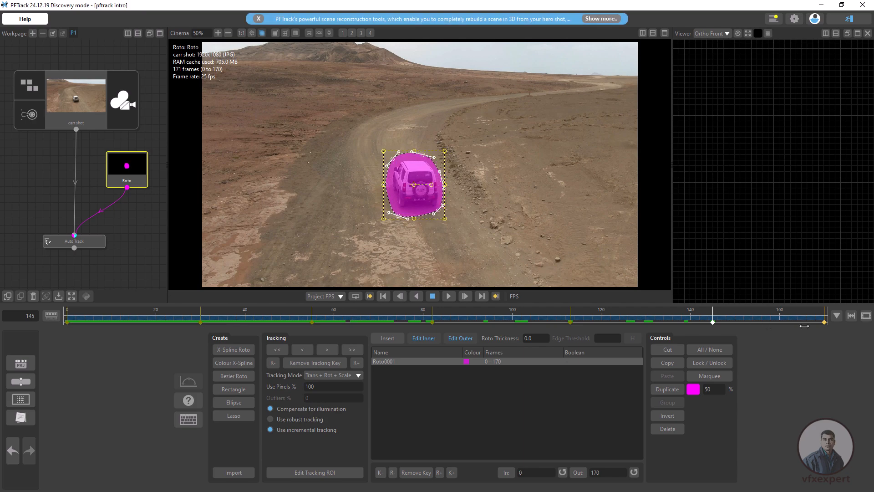
pyautogui.moveTo(770, 323); pyautogui.dragTo(836, 330)
pyautogui.moveTo(445, 219); pyautogui.dragTo(444, 217)
pyautogui.click(462, 254)
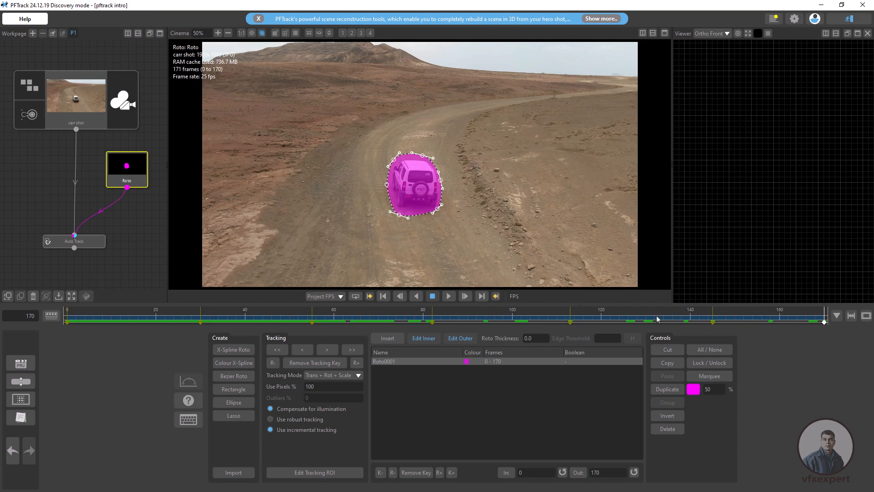
# Scrub back to frame 1 to check that the mask follows the car, and reopen the Auto Track node
pyautogui.moveTo(742, 320); pyautogui.dragTo(69, 315)
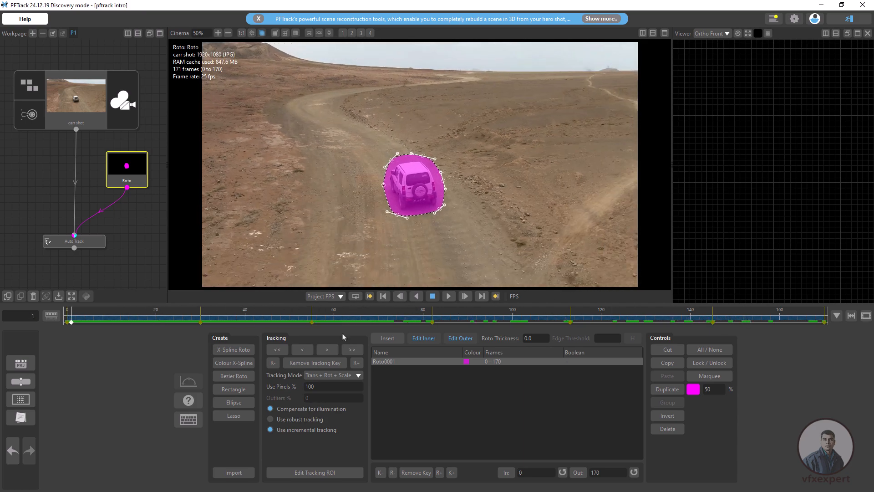
pyautogui.click(83, 247)
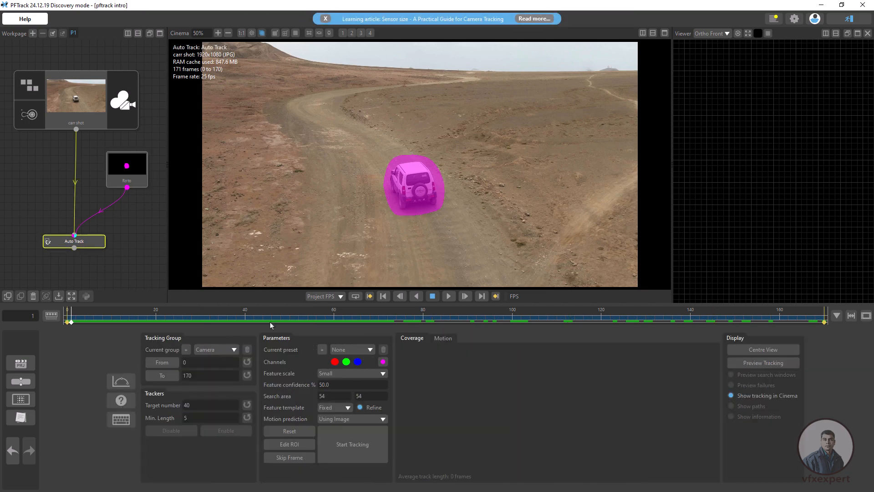
# Turn on the tracking preview and scrub to frame 85 and back to frame 0 to check the detected features
pyautogui.click(757, 364)
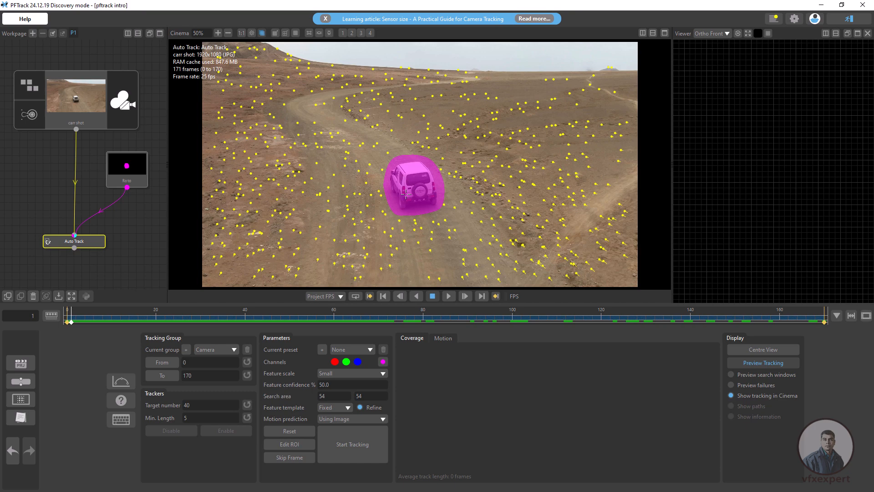
pyautogui.moveTo(83, 321); pyautogui.dragTo(441, 325)
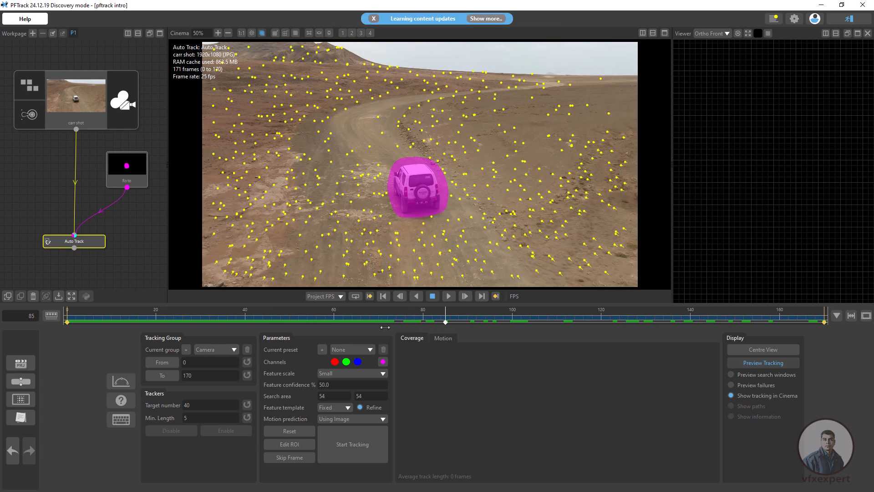
pyautogui.moveTo(253, 320); pyautogui.dragTo(68, 322)
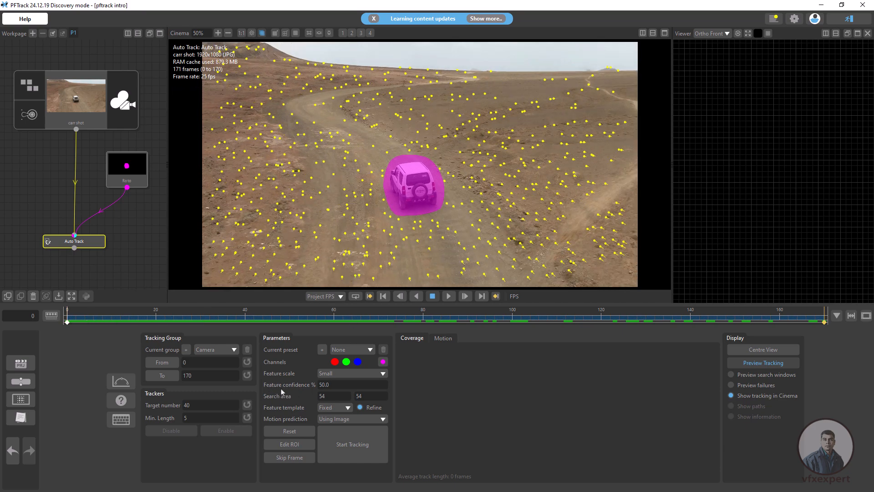
# Try feature confidence values of 10 and 8 percent and restore the setting to 50
pyautogui.click(319, 384)
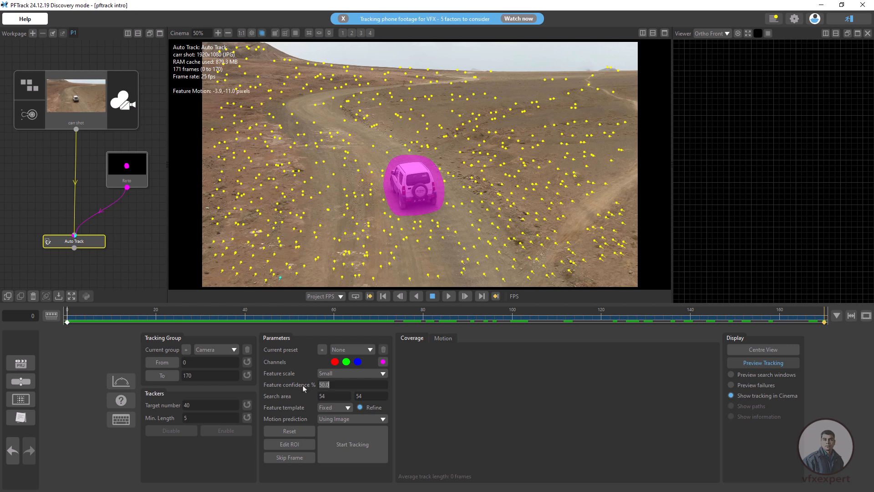
pyautogui.click(418, 241)
pyautogui.click(334, 384)
pyautogui.write('10')
pyautogui.press('Return')
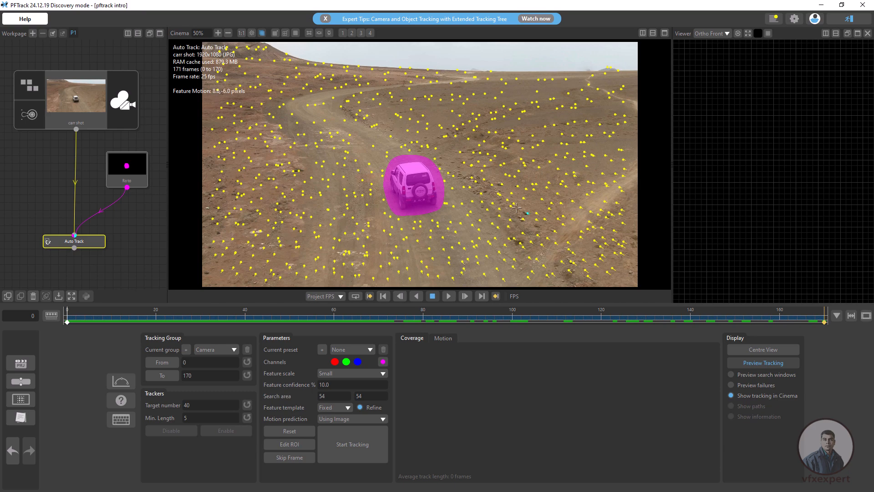
pyautogui.doubleClick(331, 385)
pyautogui.write('8')
pyautogui.doubleClick(328, 385)
pyautogui.write('5')
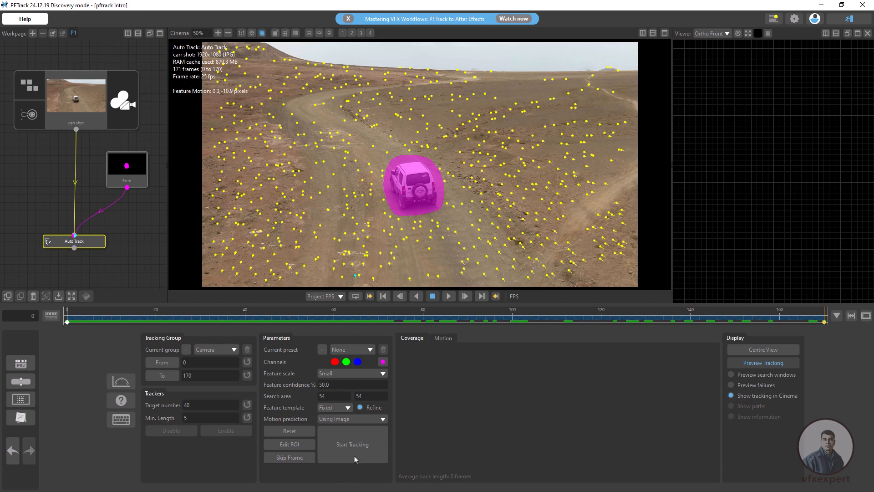
# Run the automatic tracking over the whole clip and scrub back to frame 4 to review the tracker paths
pyautogui.click(347, 444)
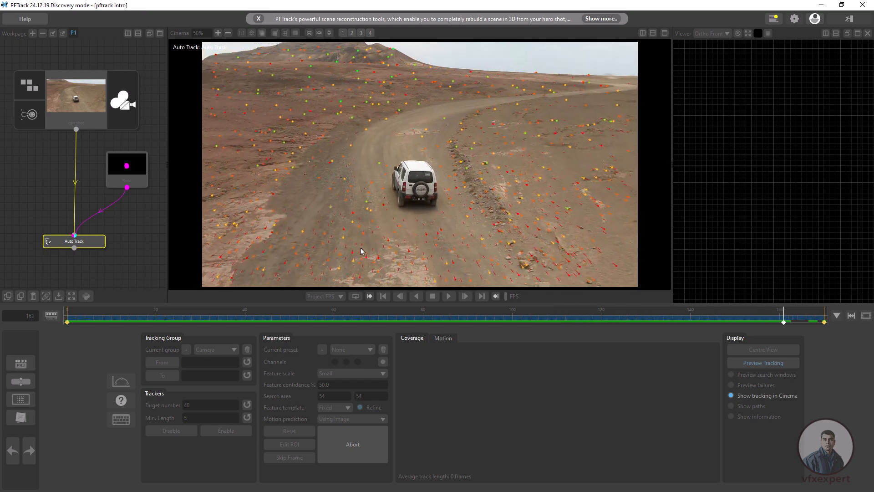
pyautogui.moveTo(113, 320)
pyautogui.mouseDown()
pyautogui.moveTo(396, 325)
pyautogui.moveTo(169, 342)
pyautogui.moveTo(93, 323)
pyautogui.moveTo(646, 329)
pyautogui.moveTo(85, 323)
pyautogui.mouseUp()
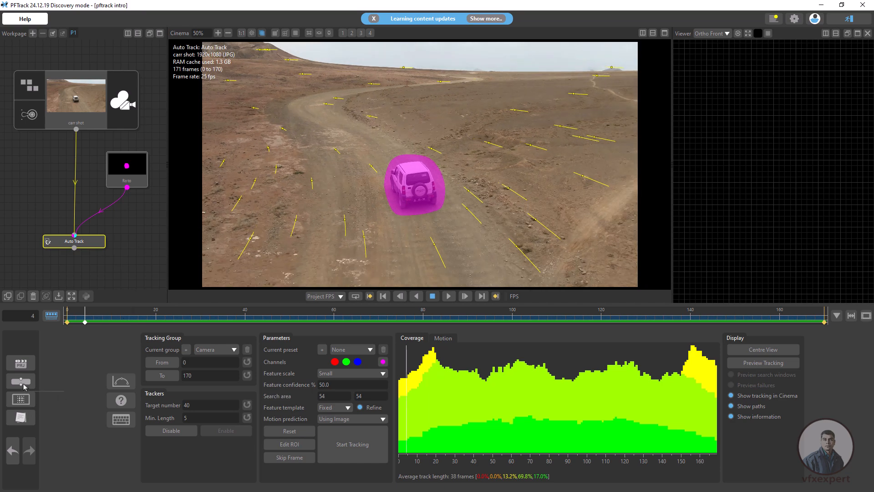
# Move the Auto Track node up slightly and attach a Camera Solver node beneath it
pyautogui.moveTo(90, 246); pyautogui.dragTo(93, 231)
pyautogui.rightClick(93, 231)
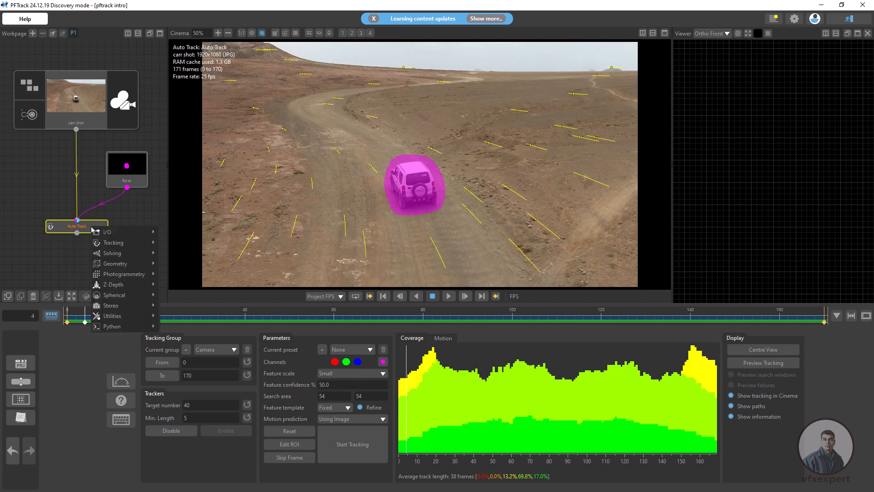
pyautogui.moveTo(121, 256)
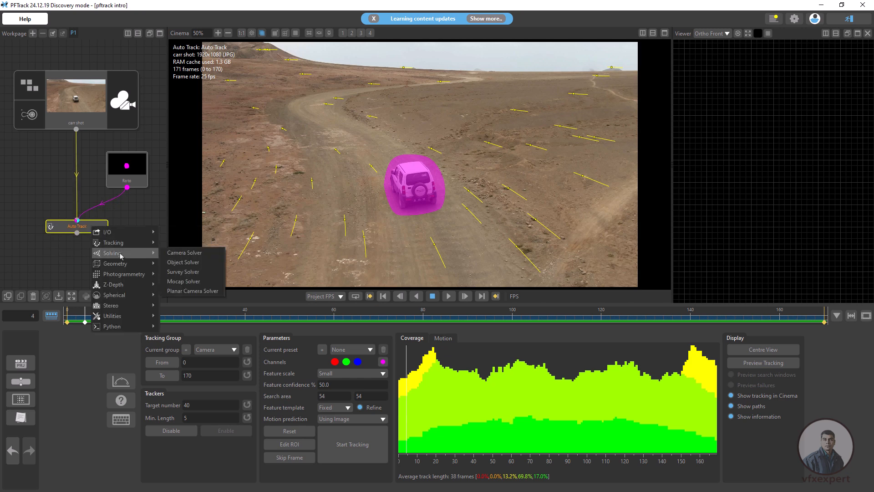
pyautogui.click(190, 256)
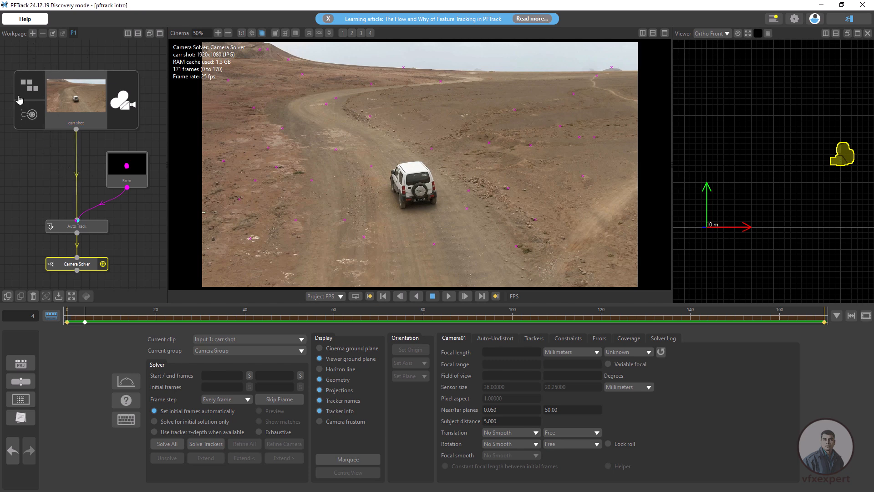
# Open the Camera Solver node, solve the camera and all trackers, and scrub to frame 41 to check the solution
pyautogui.moveTo(52, 175)
pyautogui.mouseDown(button='middle')
pyautogui.moveTo(68, 203)
pyautogui.moveTo(52, 202)
pyautogui.moveTo(77, 171)
pyautogui.moveTo(60, 185)
pyautogui.mouseUp(button='middle')
pyautogui.scroll(-5, 101, 195)
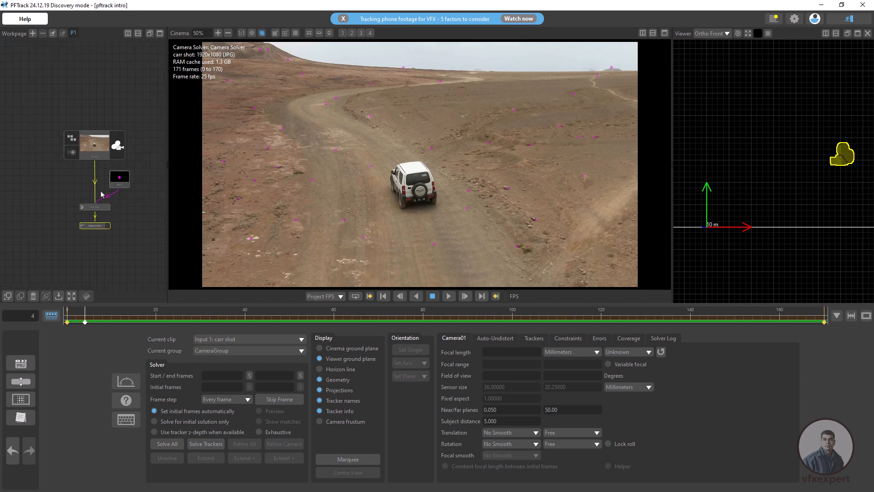
pyautogui.scroll(5, 100, 225)
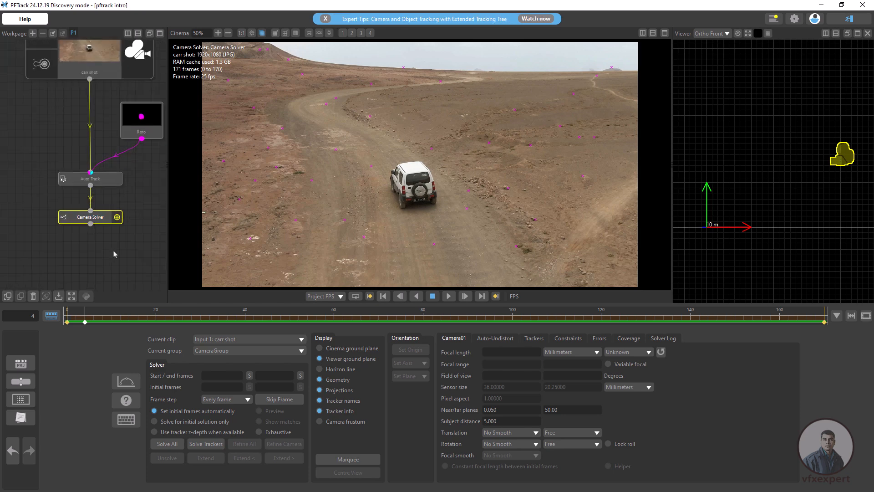
pyautogui.scroll(-2, 115, 243)
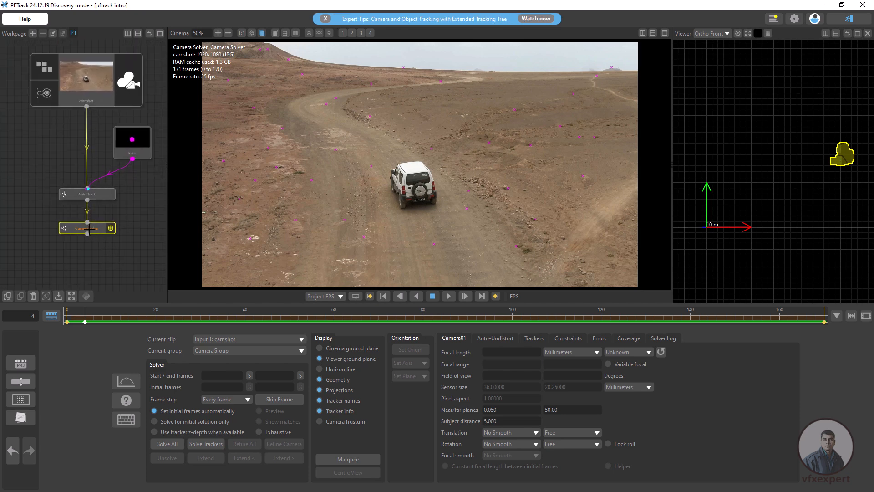
pyautogui.doubleClick(95, 232)
pyautogui.click(172, 445)
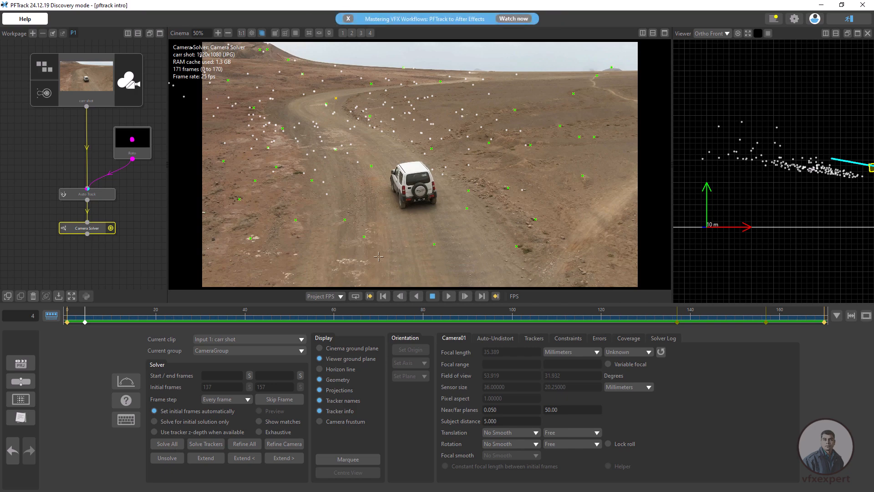
pyautogui.moveTo(92, 325); pyautogui.dragTo(249, 343)
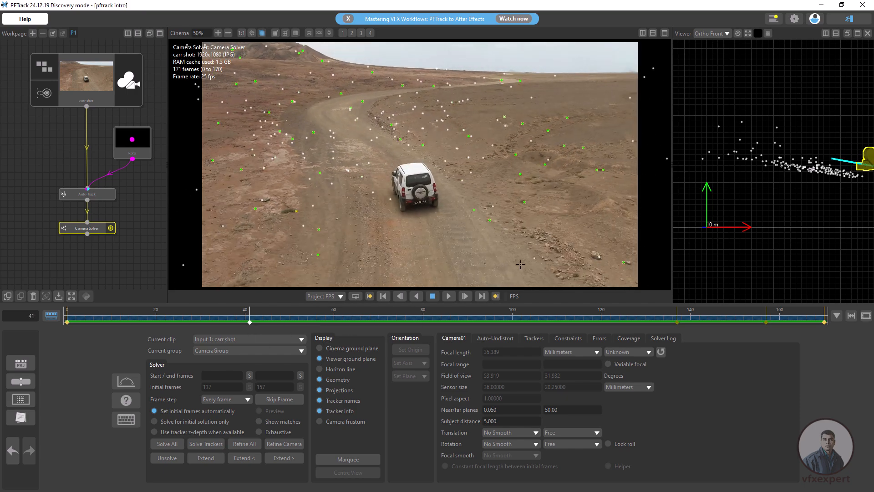
# After reviewing the solver log, trim tracker errors above about 2 in the error graph and refine the whole solution
pyautogui.click(664, 338)
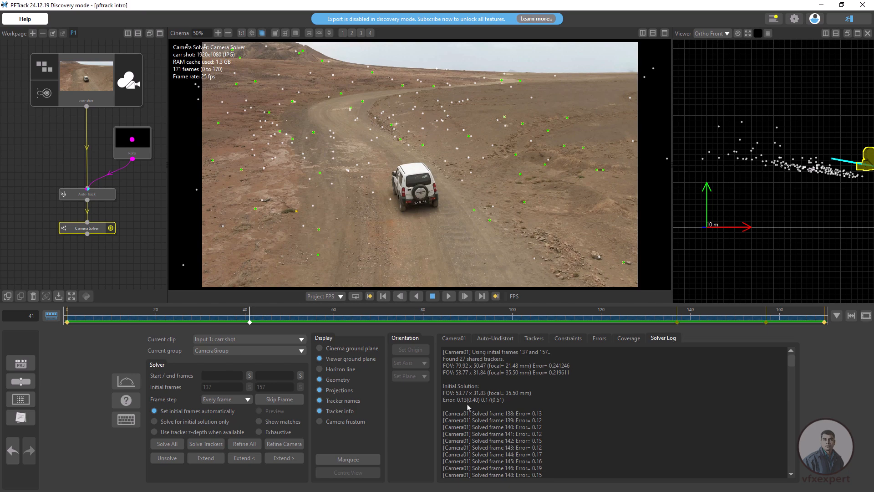
pyautogui.click(599, 339)
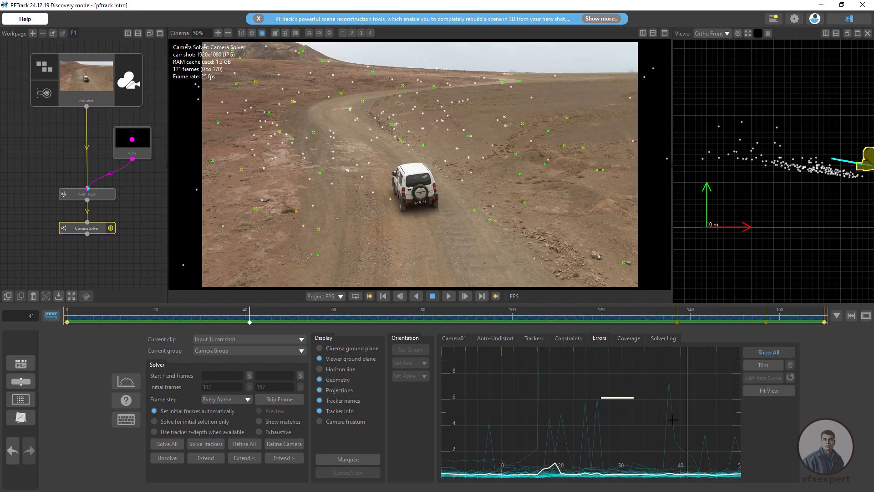
pyautogui.click(765, 367)
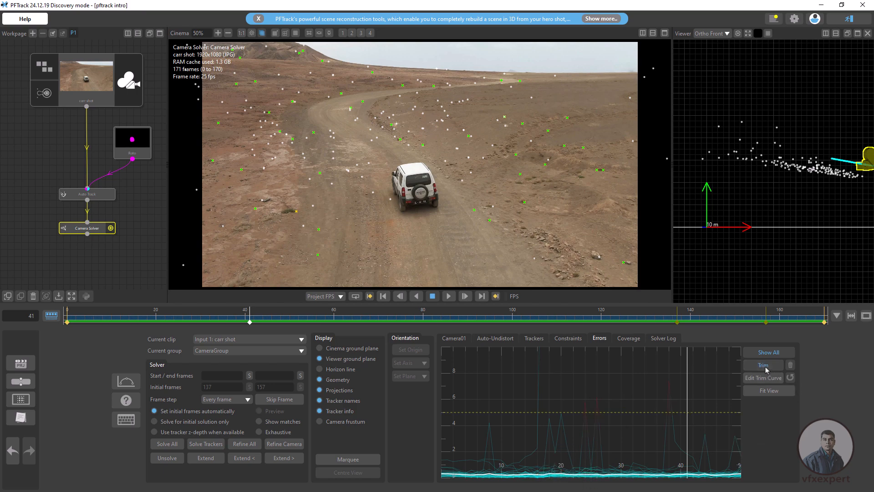
pyautogui.moveTo(608, 411); pyautogui.dragTo(606, 452)
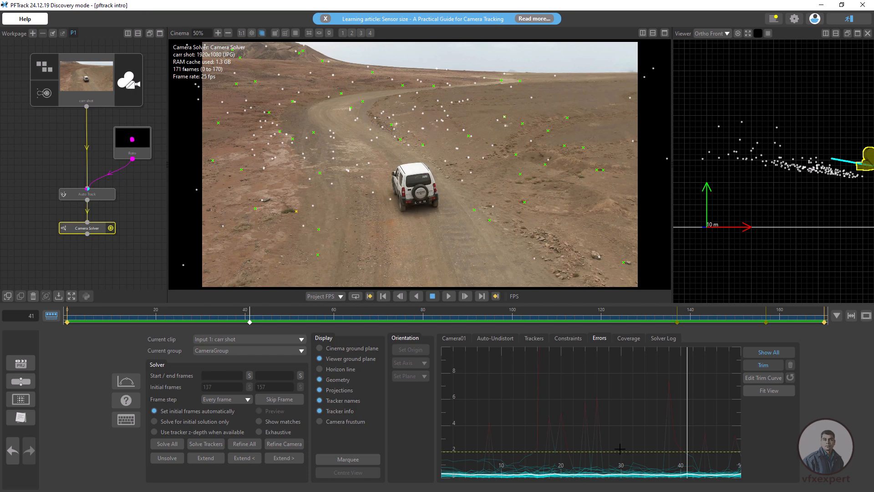
pyautogui.click(249, 446)
# Play the solved shot forward and backward from frame 0 to check how the solved points stick to the ground
pyautogui.moveTo(259, 321); pyautogui.dragTo(59, 315)
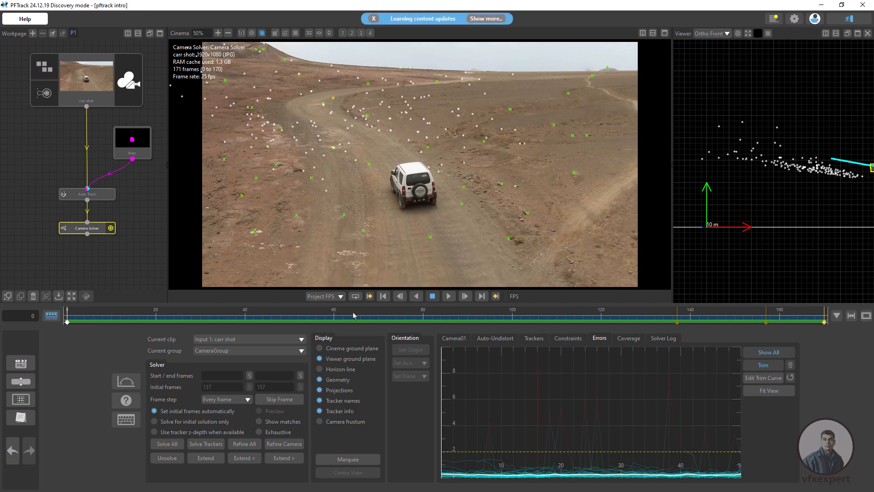
pyautogui.click(448, 296)
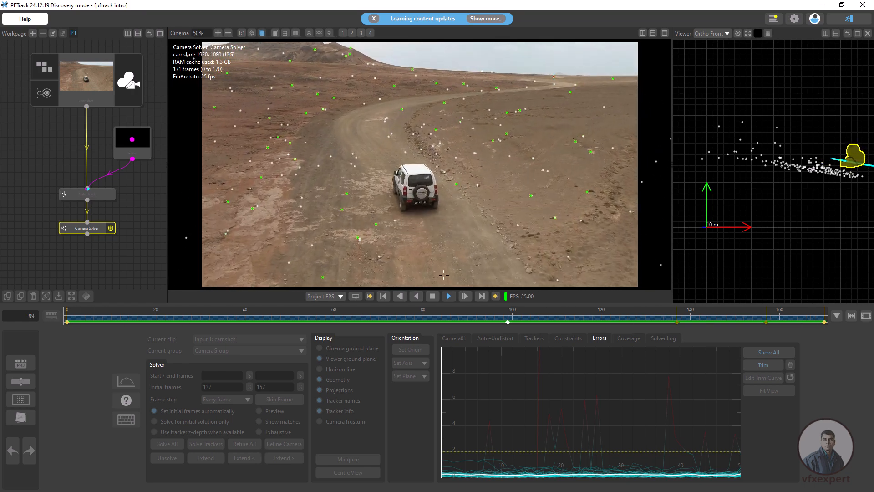
pyautogui.click(433, 298)
pyautogui.click(384, 296)
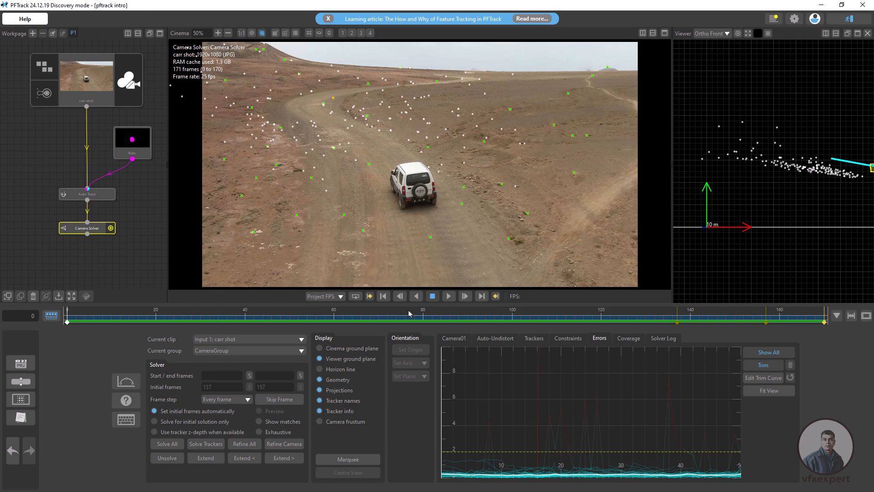
pyautogui.click(448, 296)
pyautogui.click(435, 298)
pyautogui.click(416, 297)
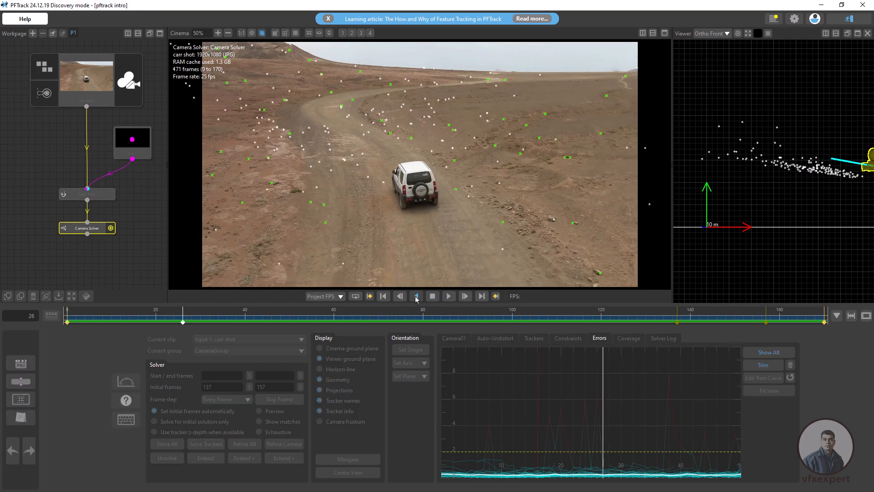
pyautogui.click(432, 297)
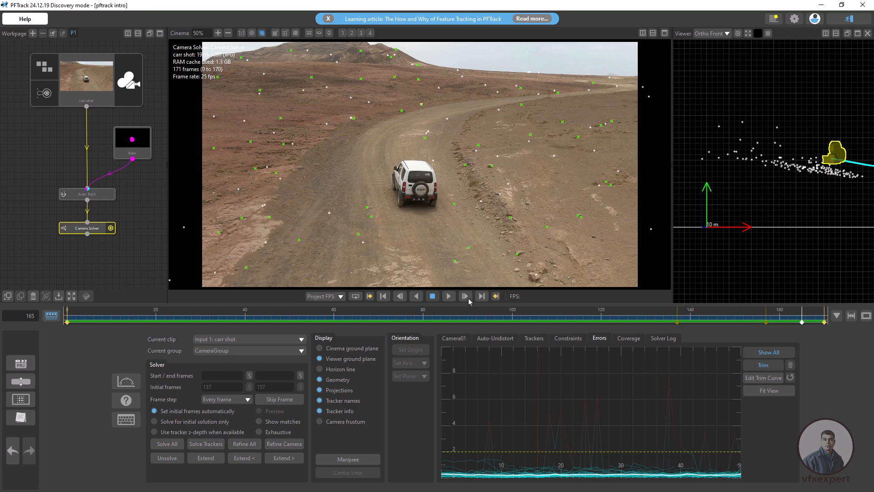
# Step frame by frame from frame 165 to frame 170 to inspect the trackers, and return to frame 0
pyautogui.click(466, 299)
pyautogui.click(466, 298)
pyautogui.click(466, 299)
pyautogui.click(466, 299)
pyautogui.click(466, 299)
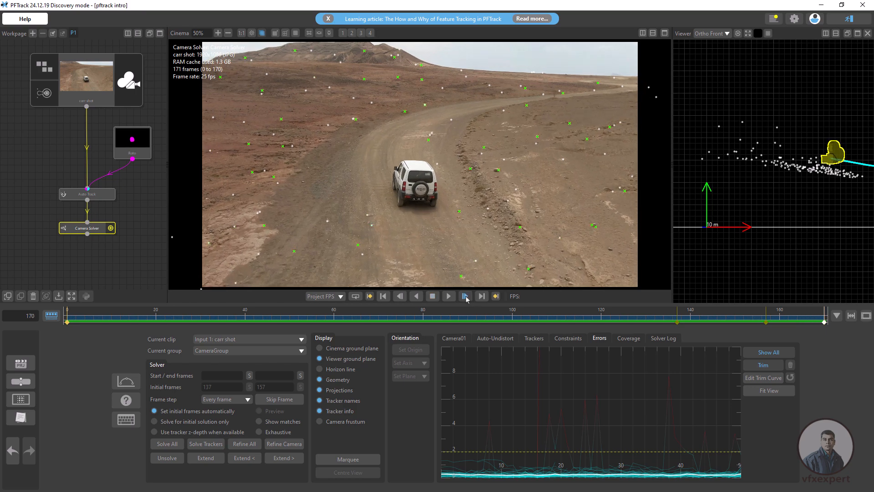
pyautogui.click(386, 296)
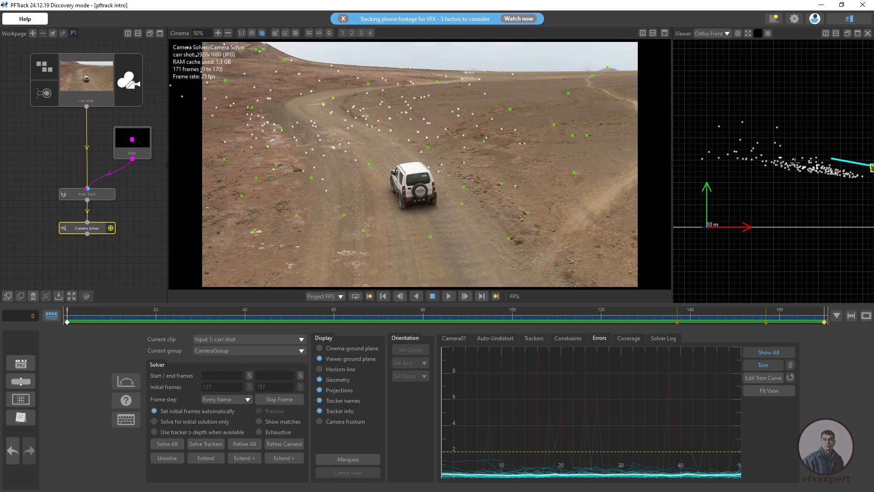
# Switch the 3D Viewer to Perspective and examine the camera path and tracker point cloud against the ground grid from several angles
pyautogui.click(727, 34)
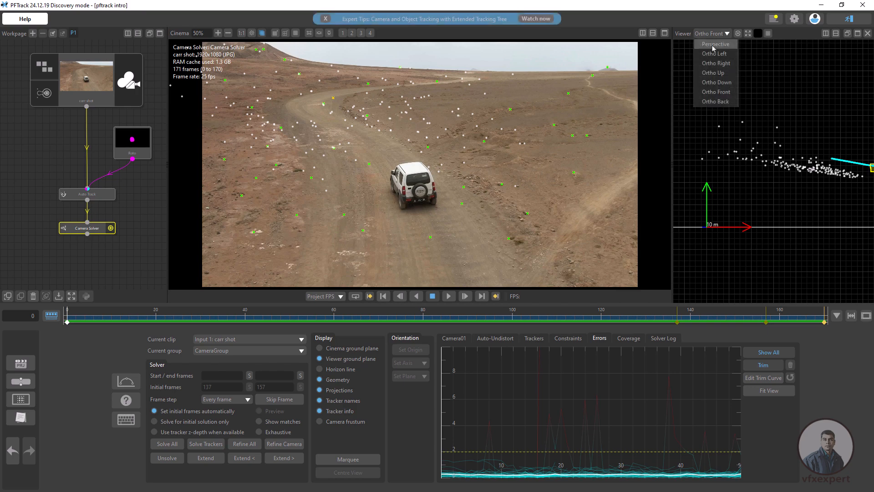
pyautogui.click(710, 45)
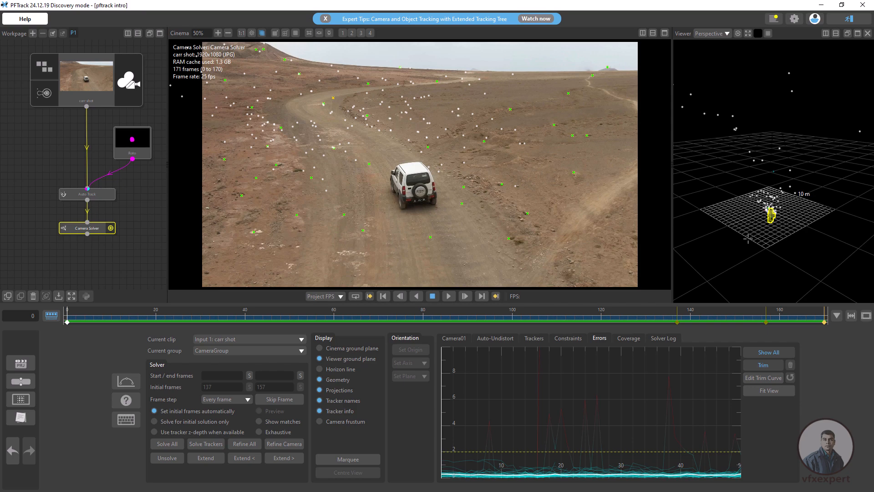
pyautogui.moveTo(746, 239); pyautogui.dragTo(784, 236)
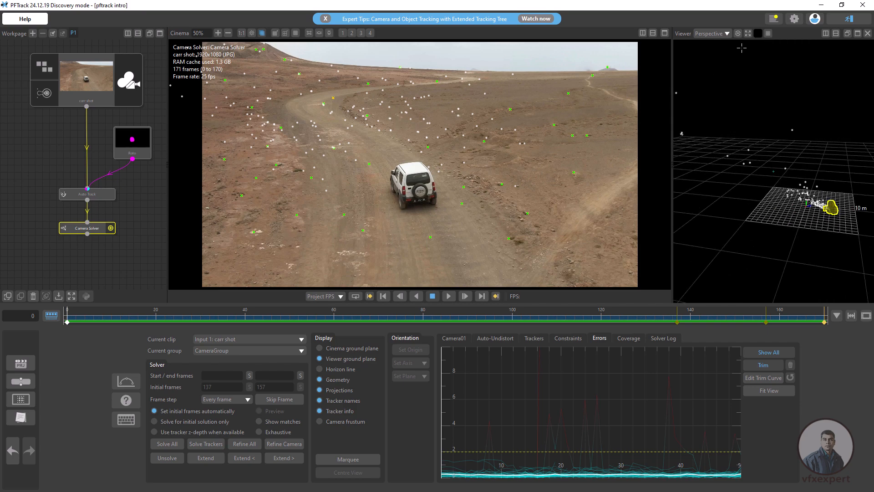
pyautogui.click(738, 34)
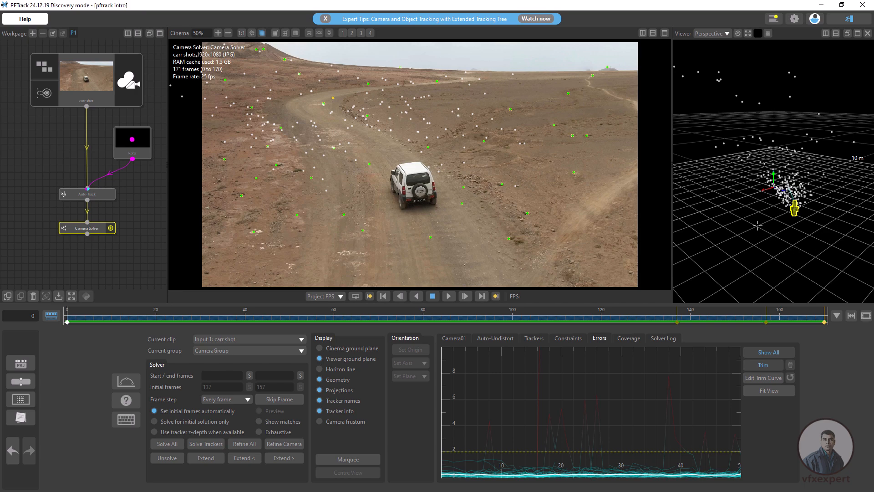
pyautogui.moveTo(735, 231); pyautogui.dragTo(768, 225, button='middle')
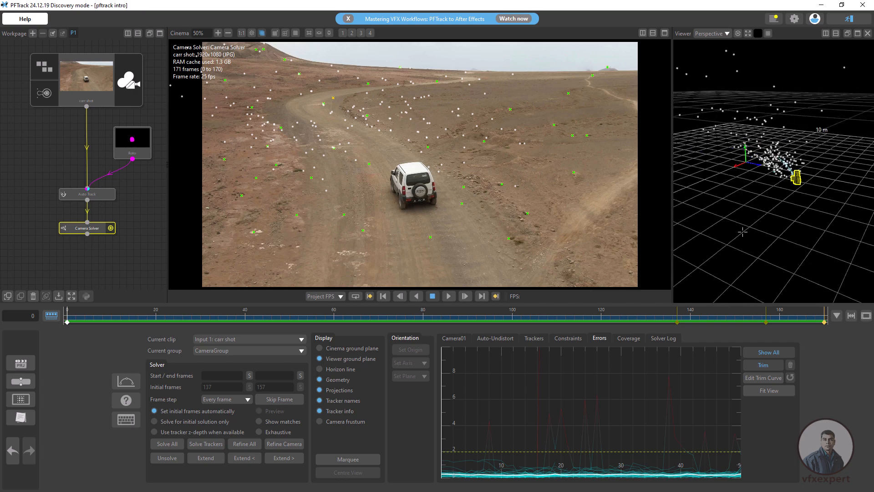
pyautogui.moveTo(740, 243); pyautogui.dragTo(826, 207, button='middle')
pyautogui.moveTo(756, 223); pyautogui.dragTo(746, 238, button='middle')
pyautogui.moveTo(807, 234); pyautogui.dragTo(730, 179, button='middle')
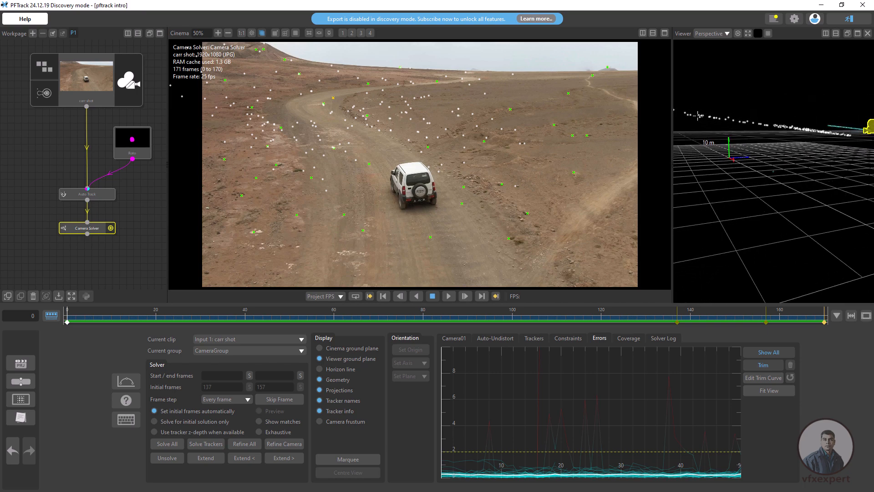
pyautogui.moveTo(801, 203); pyautogui.dragTo(825, 132, button='middle')
pyautogui.moveTo(768, 192); pyautogui.dragTo(762, 157, button='middle')
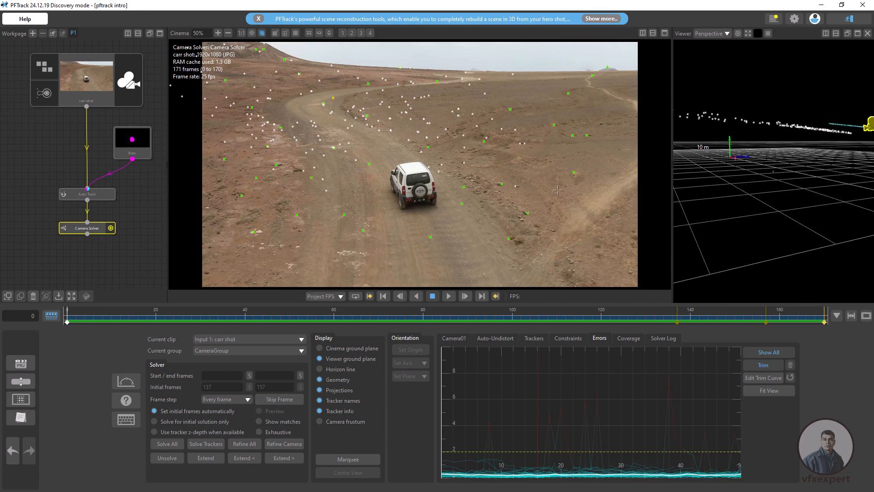
pyautogui.moveTo(752, 211); pyautogui.dragTo(755, 215, button='middle')
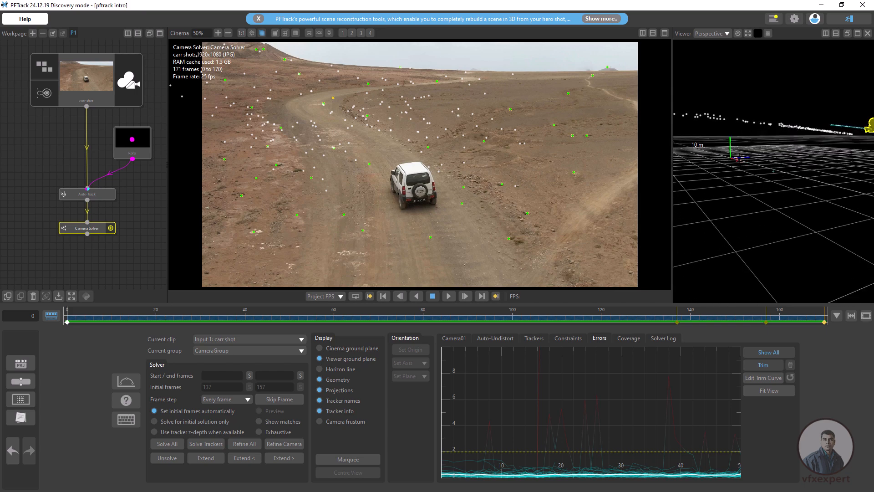
# Add an Orient Camera node after the Camera Solver node
pyautogui.moveTo(775, 211); pyautogui.dragTo(771, 225, button='middle')
pyautogui.moveTo(789, 228); pyautogui.dragTo(750, 206)
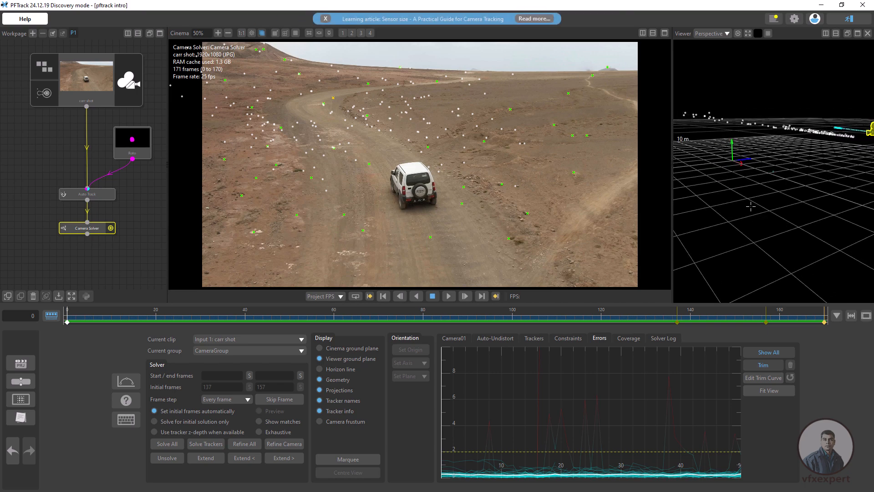
pyautogui.moveTo(783, 221); pyautogui.dragTo(806, 151)
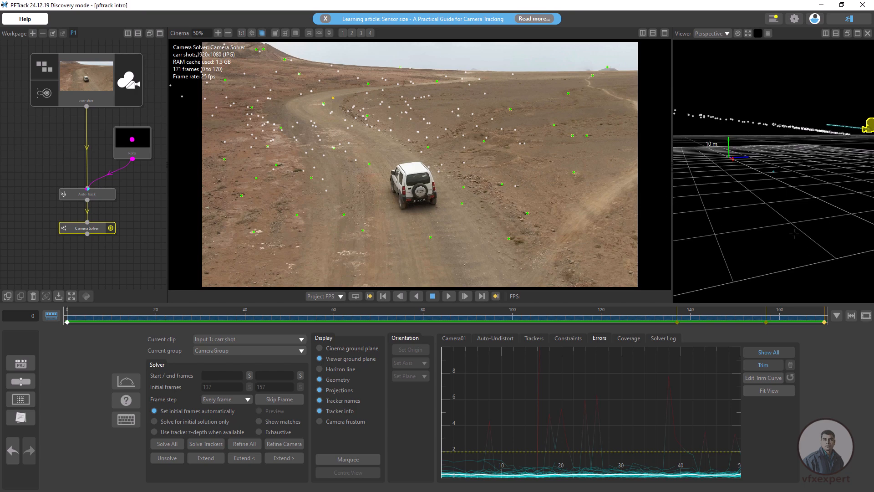
pyautogui.moveTo(781, 233); pyautogui.dragTo(775, 237)
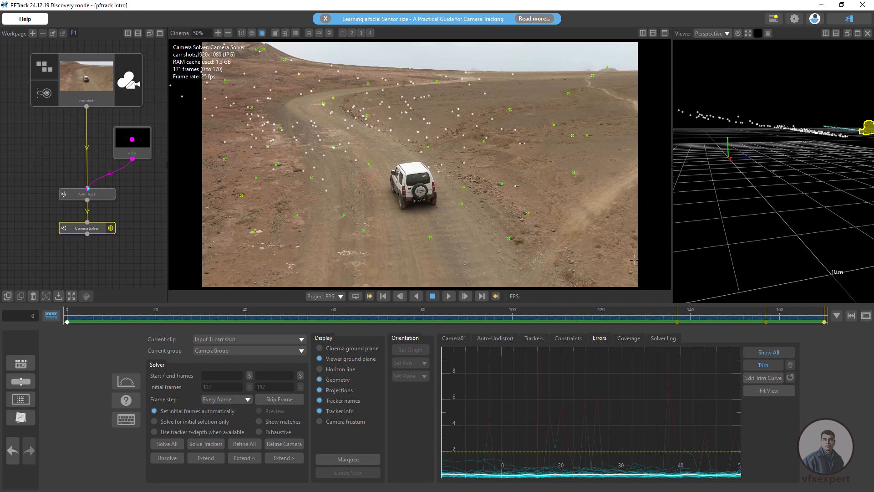
pyautogui.rightClick(95, 230)
pyautogui.moveTo(115, 321)
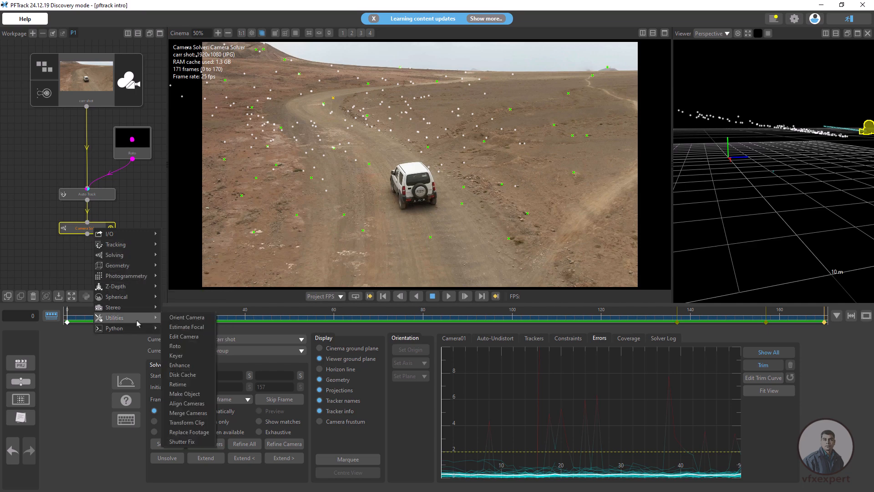
pyautogui.click(199, 318)
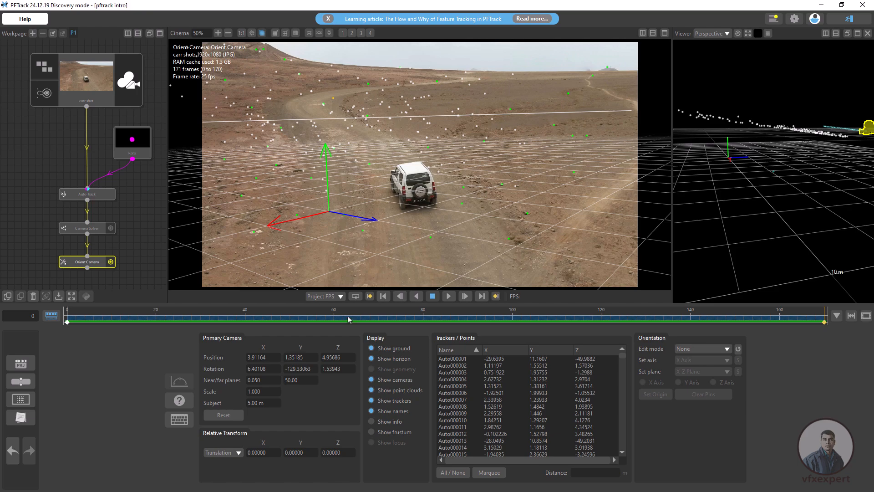
# At frame 14, set the scene origin to tracker Auto000023 on the road beside the car
pyautogui.moveTo(337, 323); pyautogui.dragTo(130, 312)
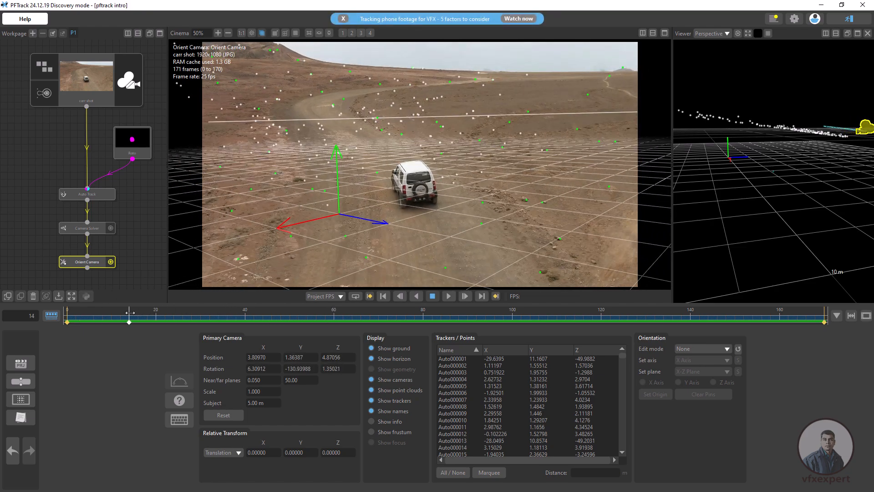
pyautogui.click(377, 173)
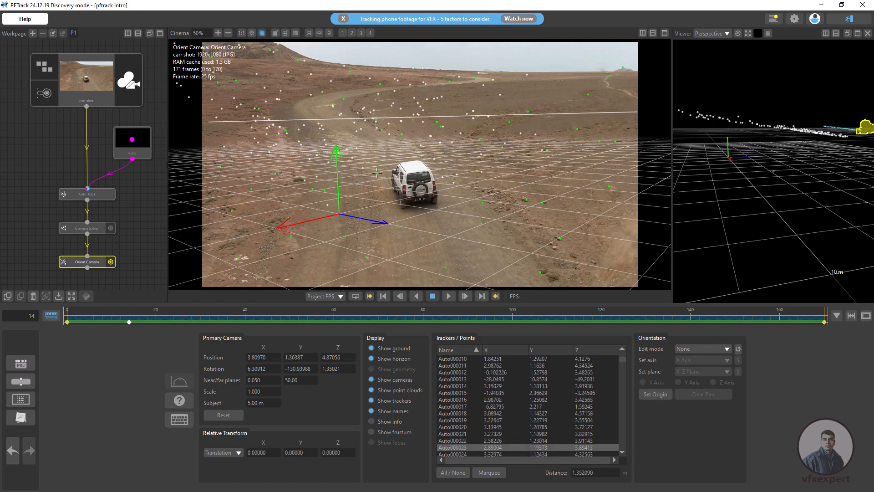
pyautogui.click(656, 394)
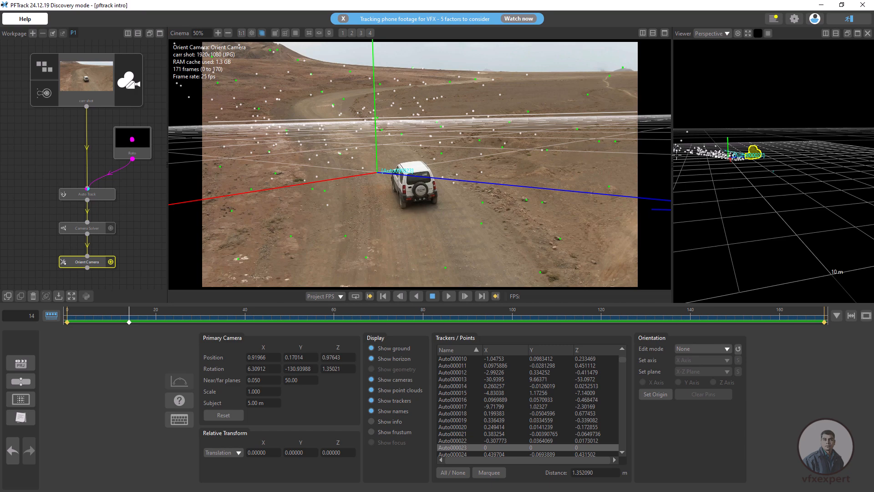
# Widen the 3D Viewer and examine the point cloud's slope against the ground in Perspective and Ortho Left
pyautogui.moveTo(672, 154); pyautogui.dragTo(599, 154)
pyautogui.moveTo(745, 199); pyautogui.dragTo(745, 174)
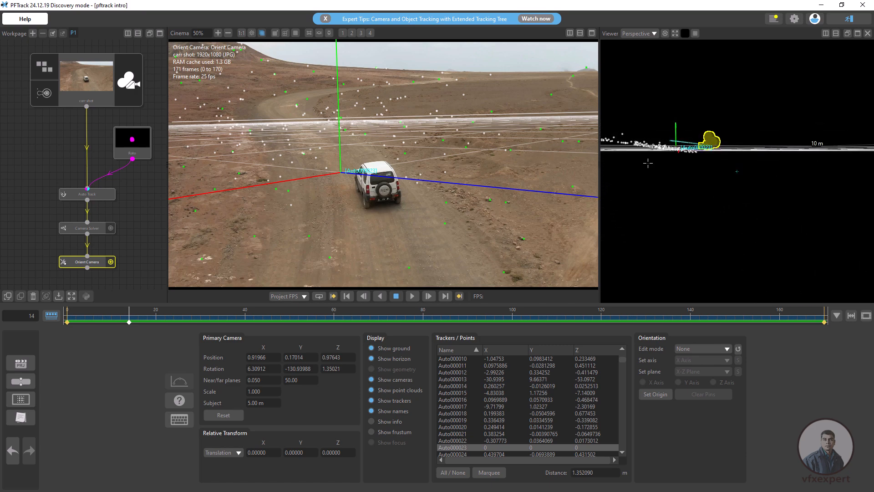
pyautogui.moveTo(695, 156); pyautogui.dragTo(663, 45)
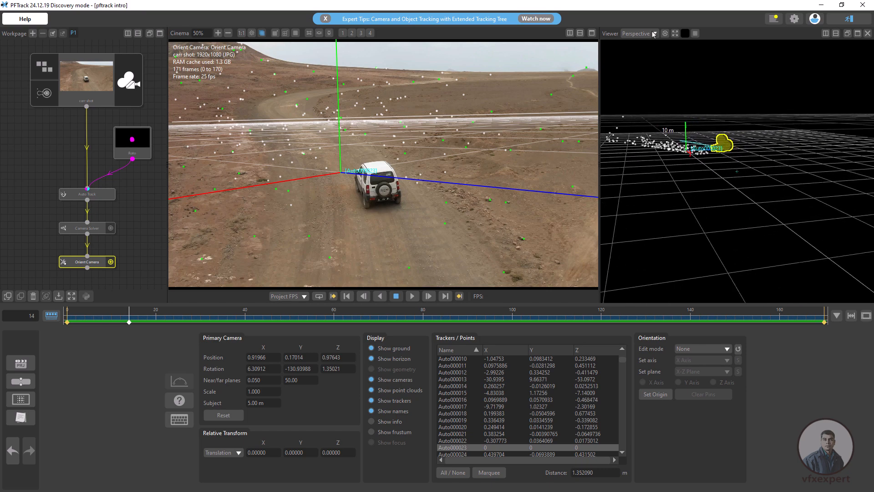
pyautogui.click(654, 34)
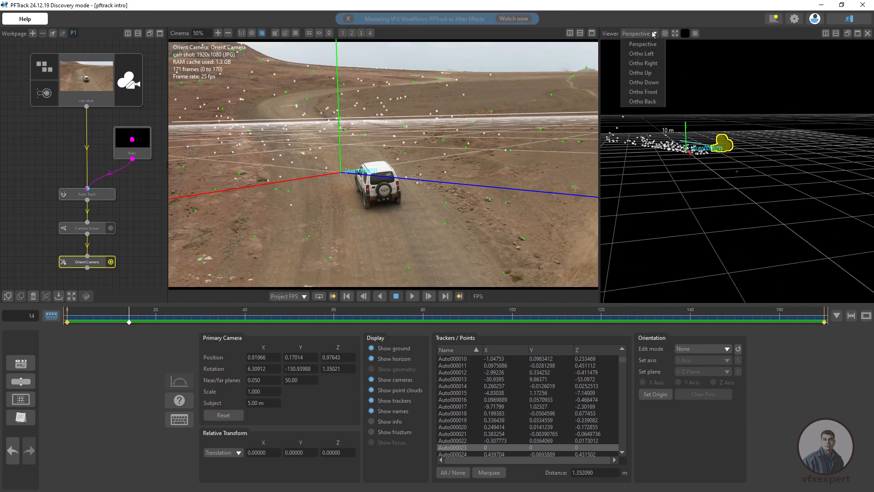
pyautogui.click(644, 54)
pyautogui.scroll(5, 662, 201)
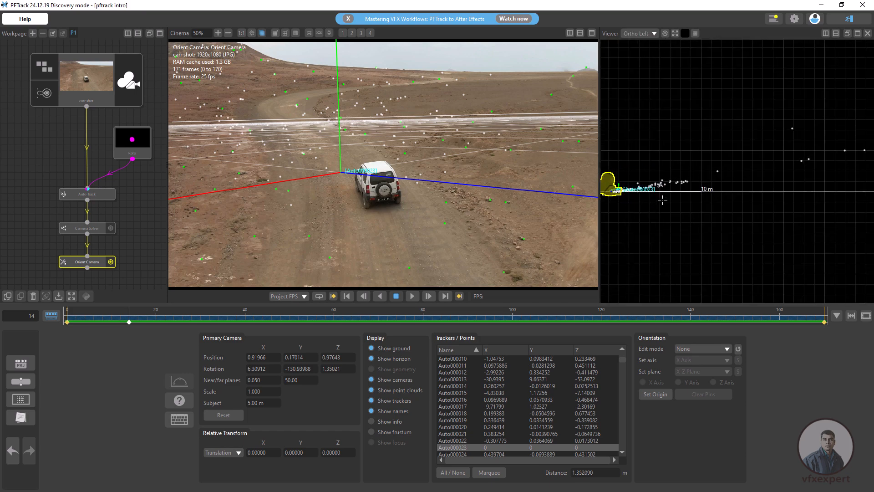
pyautogui.scroll(2, 664, 206)
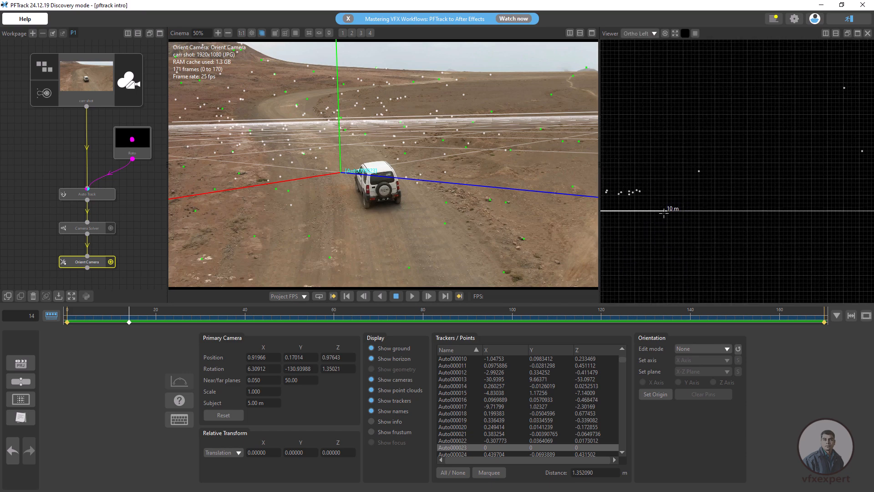
pyautogui.scroll(-7, 836, 187)
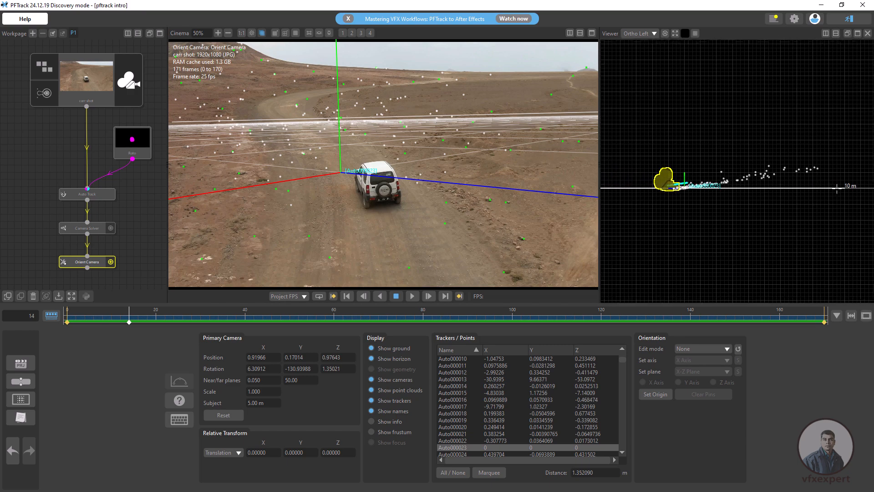
pyautogui.scroll(7, 655, 191)
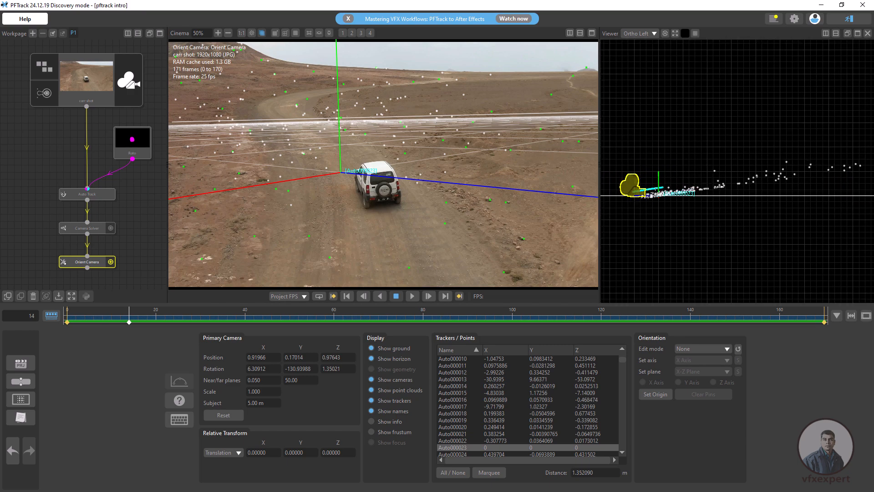
pyautogui.moveTo(708, 219); pyautogui.dragTo(784, 200, button='middle')
pyautogui.scroll(2, 713, 203)
pyautogui.scroll(-2, 717, 219)
pyautogui.moveTo(691, 198); pyautogui.dragTo(657, 214, button='middle')
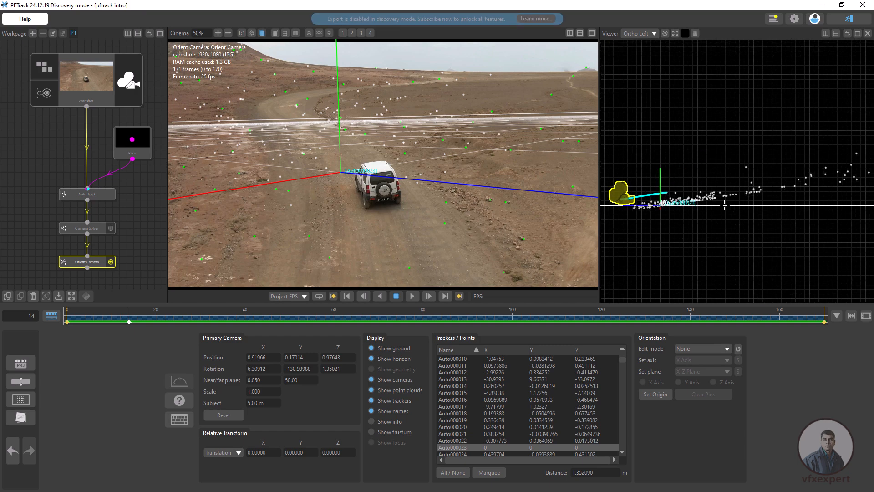
# Examine the camera and point cloud in the Ortho Front and Ortho Up views
pyautogui.click(654, 34)
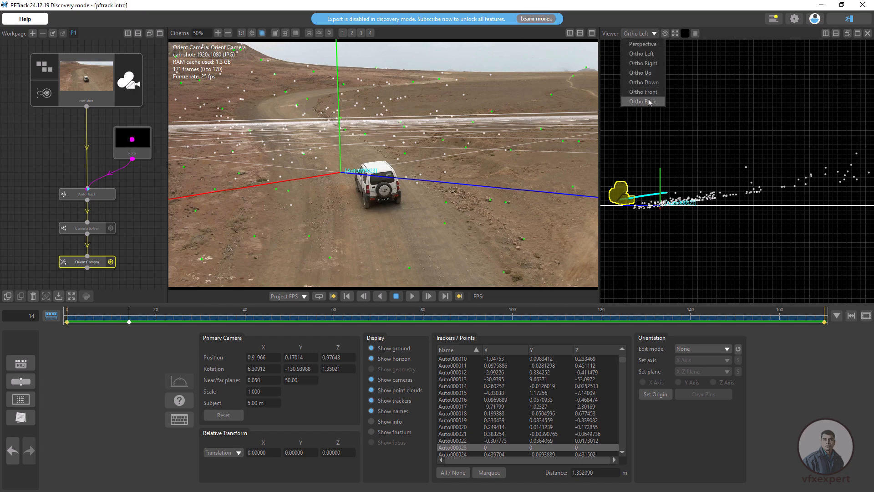
pyautogui.click(643, 92)
pyautogui.click(648, 36)
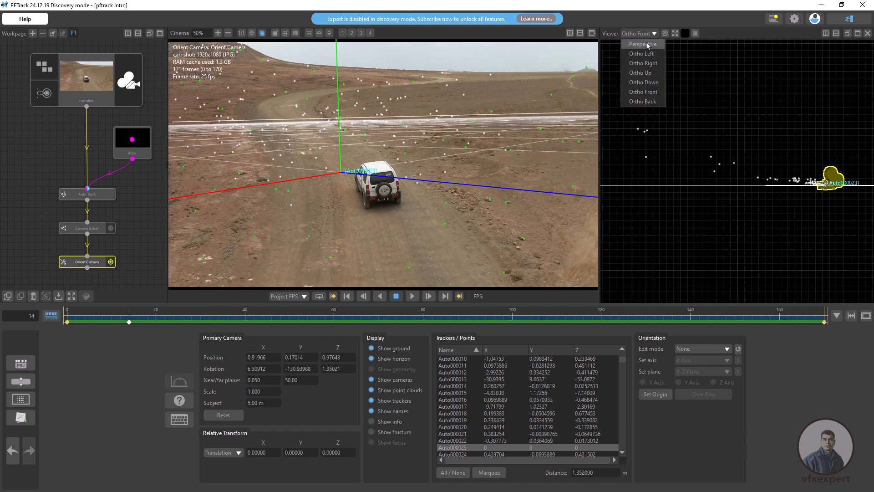
pyautogui.click(649, 74)
pyautogui.moveTo(765, 234); pyautogui.dragTo(686, 154, button='middle')
pyautogui.scroll(7, 686, 154)
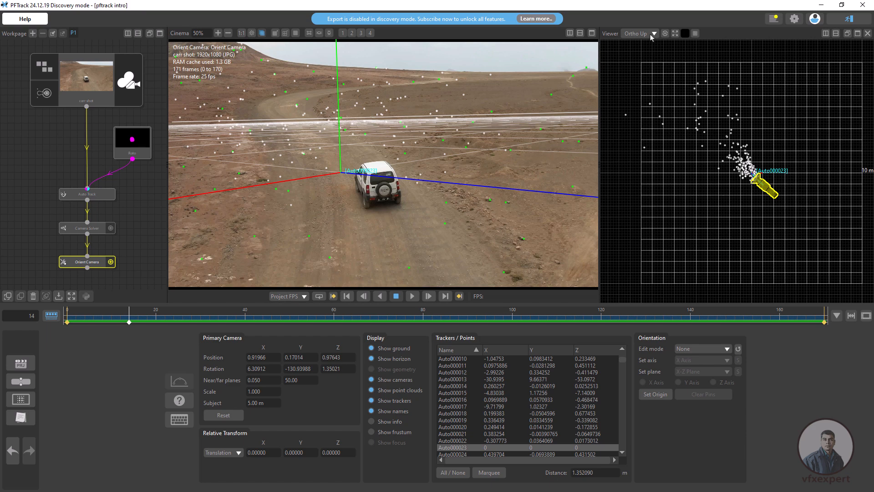
# Return the Viewer to Ortho Left and frame the camera and point cloud along the ground line
pyautogui.click(651, 37)
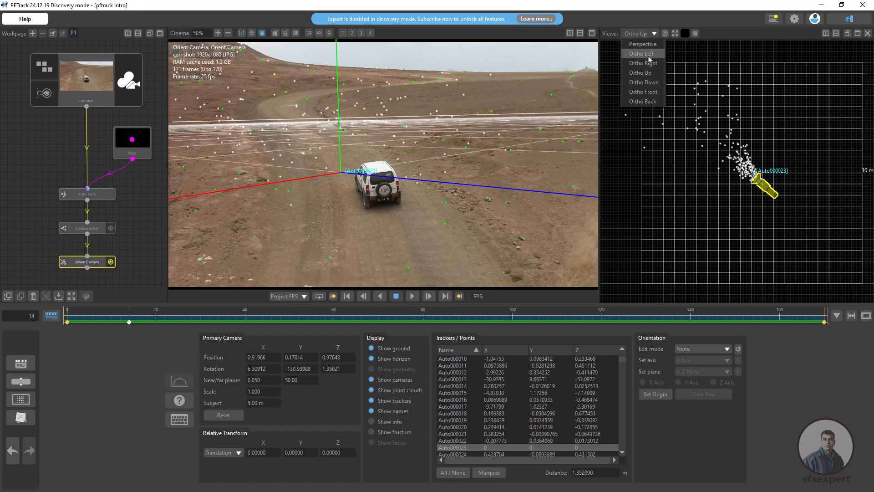
pyautogui.click(649, 54)
pyautogui.scroll(5, 647, 193)
pyautogui.moveTo(671, 209); pyautogui.dragTo(790, 190, button='middle')
pyautogui.scroll(3, 686, 175)
pyautogui.scroll(4, 687, 175)
pyautogui.scroll(3, 704, 179)
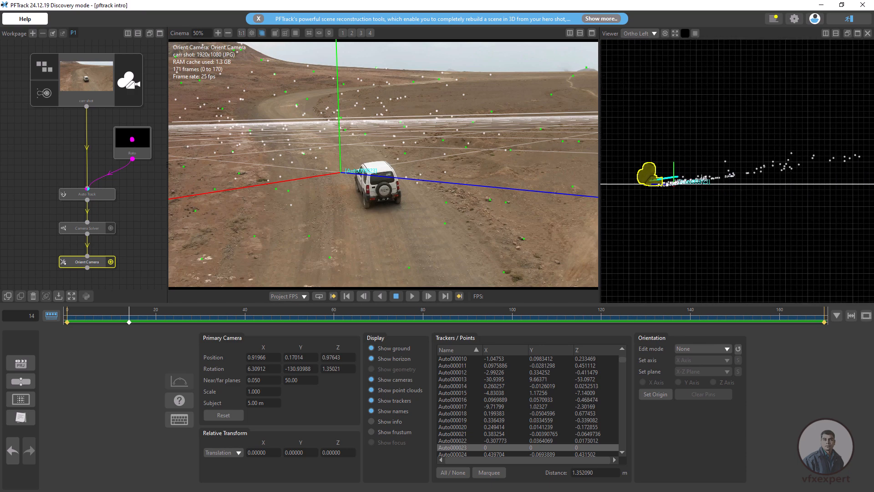
pyautogui.scroll(-1, 694, 195)
pyautogui.scroll(-1, 694, 195)
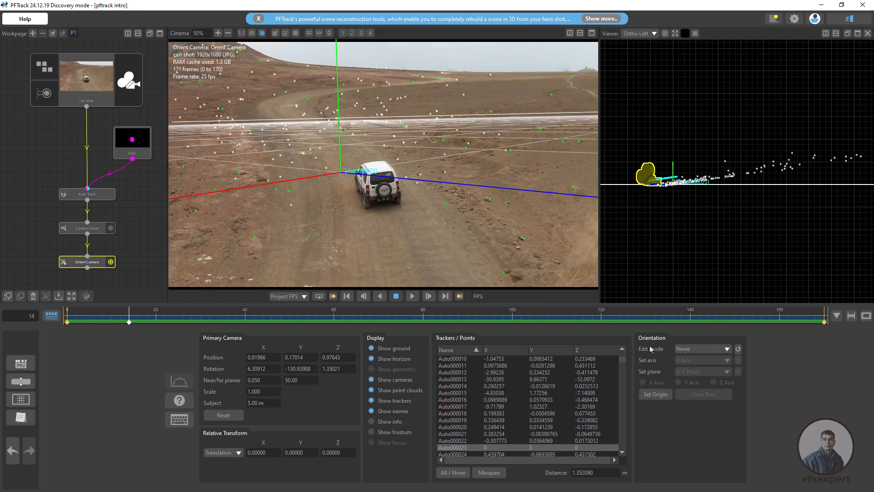
# In Rotate edit mode, rotate the scene in the side view until the sloping point cloud lies parallel to the ground line
pyautogui.click(709, 350)
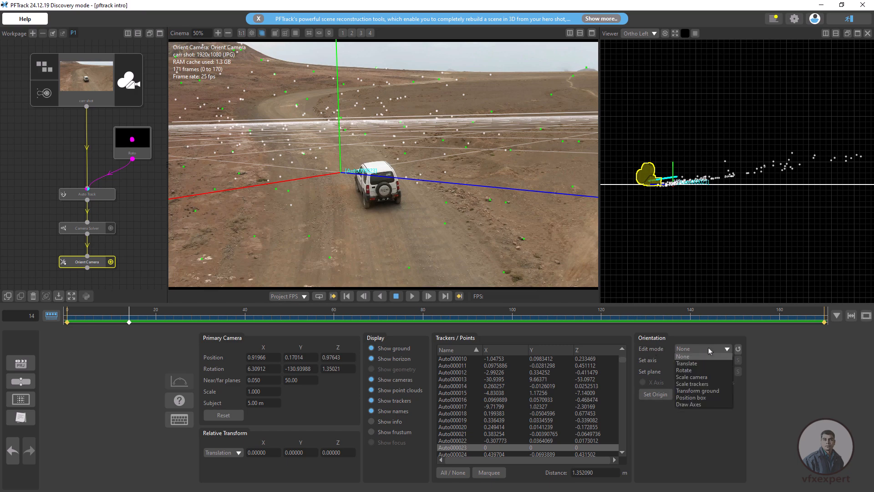
pyautogui.click(690, 371)
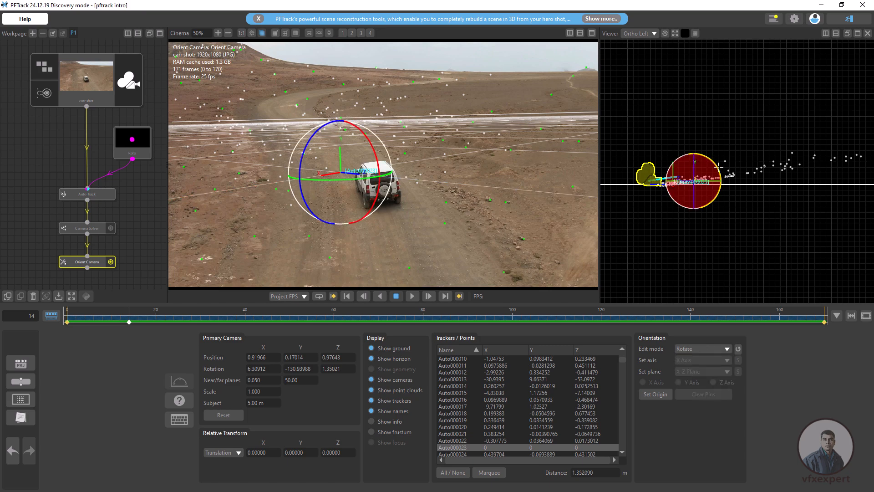
pyautogui.moveTo(718, 168); pyautogui.dragTo(720, 168)
pyautogui.scroll(5, 683, 198)
pyautogui.scroll(-2, 665, 204)
pyautogui.scroll(-1, 664, 204)
pyautogui.moveTo(663, 219); pyautogui.dragTo(714, 216, button='middle')
pyautogui.scroll(5, 715, 216)
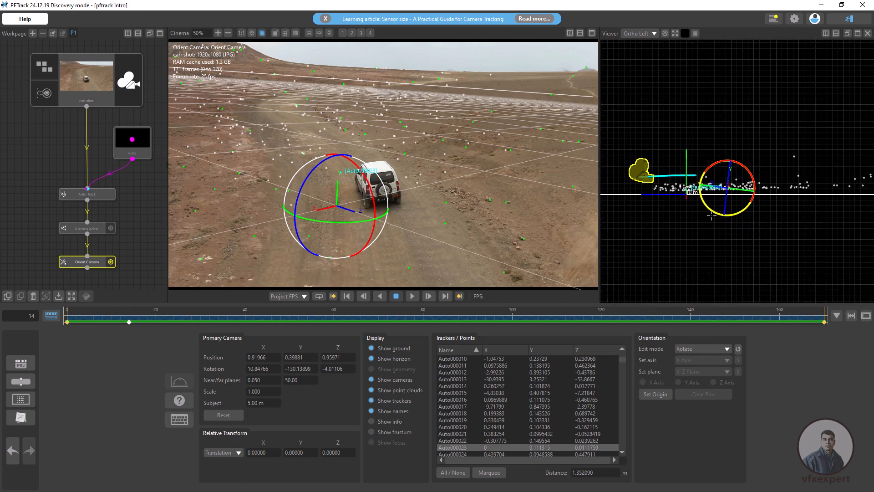
# Translate the scene down until the tracker points rest on the ground line, and set the origin to the selected tracker again
pyautogui.click(708, 352)
pyautogui.click(697, 364)
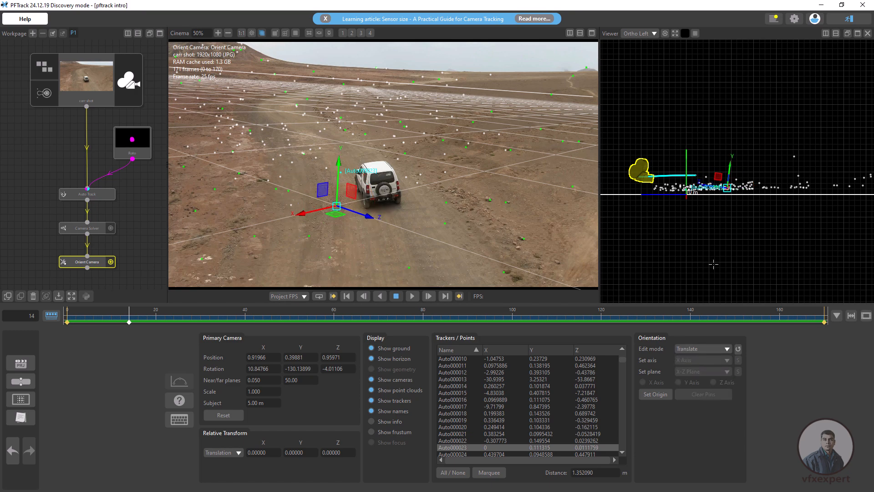
pyautogui.moveTo(730, 164); pyautogui.dragTo(703, 200)
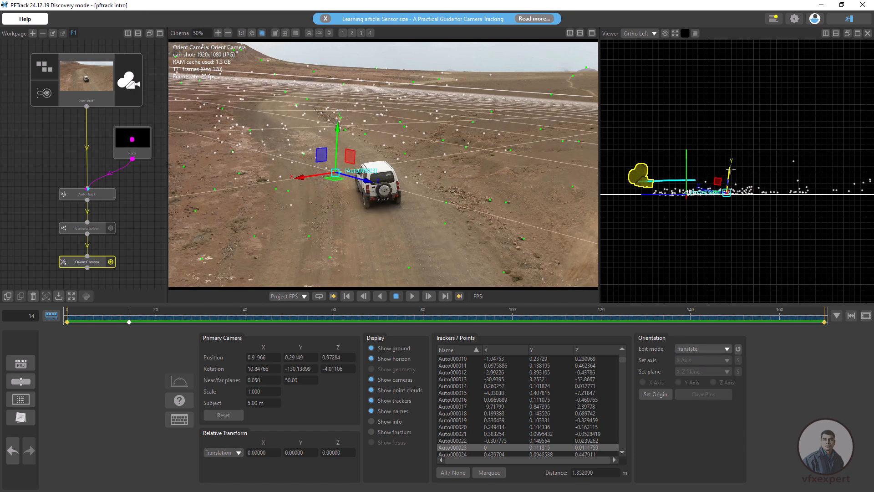
pyautogui.click(657, 396)
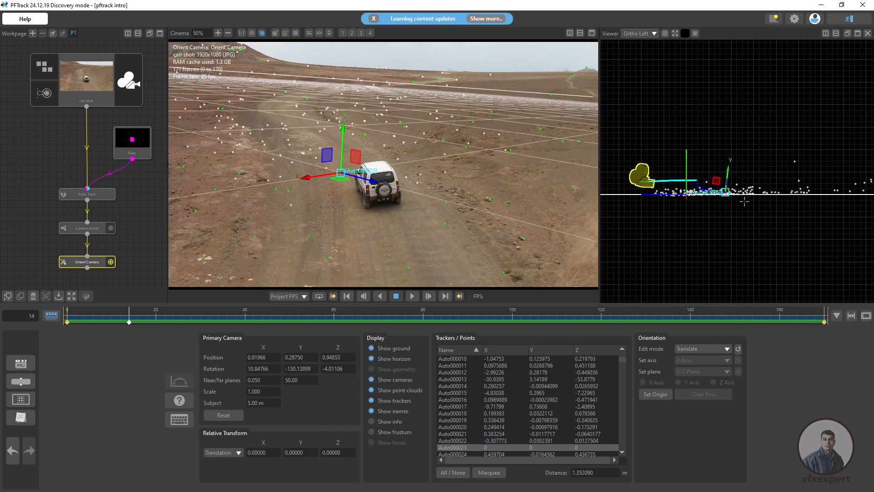
# Rotate the scene about its vertical Y axis until the Z axis runs along the road, with a camera Y rotation of about 5.2
pyautogui.click(717, 352)
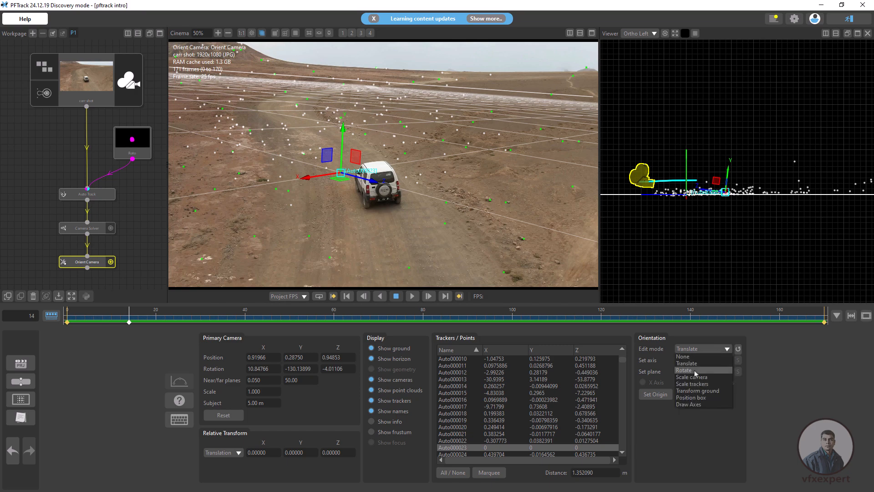
pyautogui.click(695, 371)
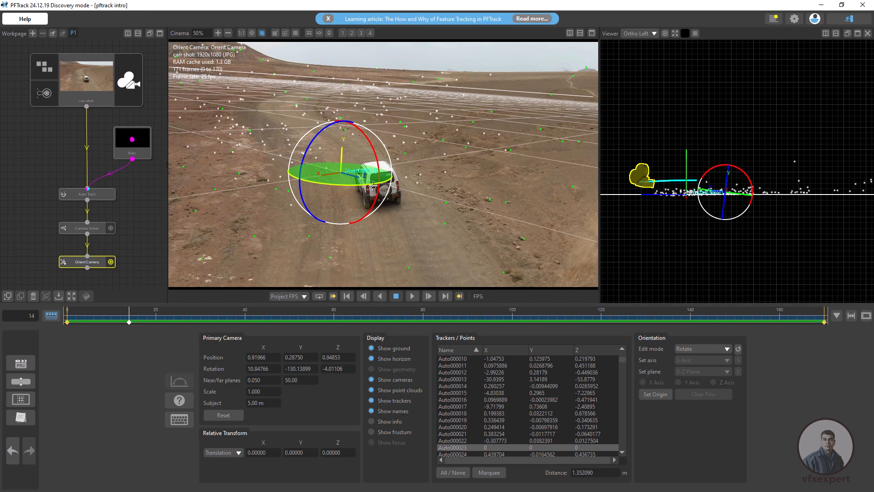
pyautogui.moveTo(374, 185); pyautogui.dragTo(388, 174)
# Switch the Viewer to Perspective, set the orientation edit mode to None and inspect the reoriented camera path and points
pyautogui.click(651, 35)
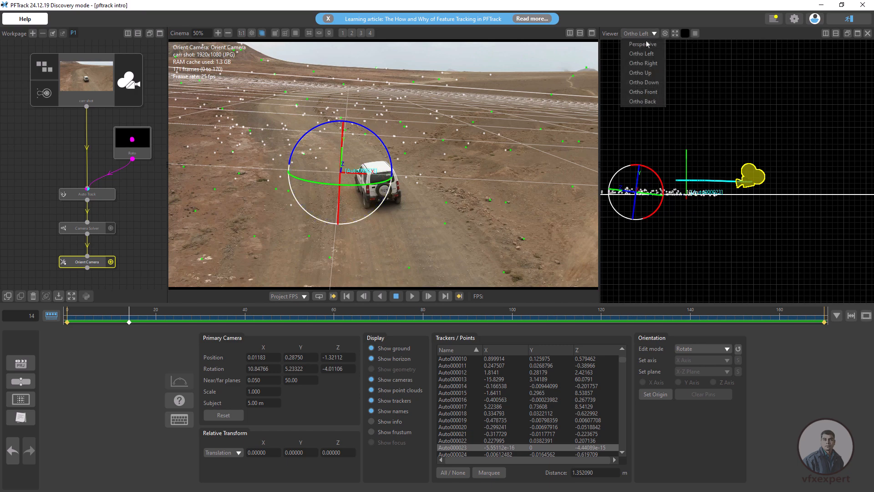
pyautogui.click(647, 46)
pyautogui.moveTo(712, 238); pyautogui.dragTo(782, 255)
pyautogui.click(710, 348)
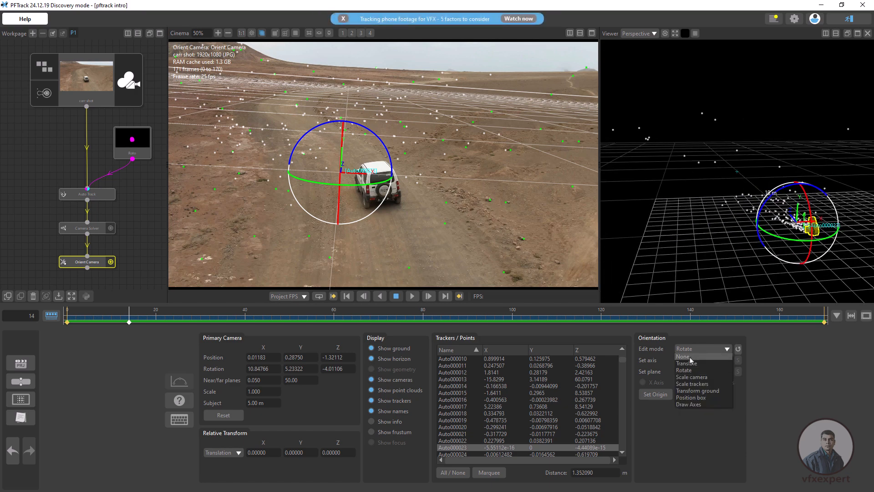
pyautogui.click(698, 358)
pyautogui.moveTo(747, 221); pyautogui.dragTo(757, 253)
pyautogui.scroll(2, 739, 231)
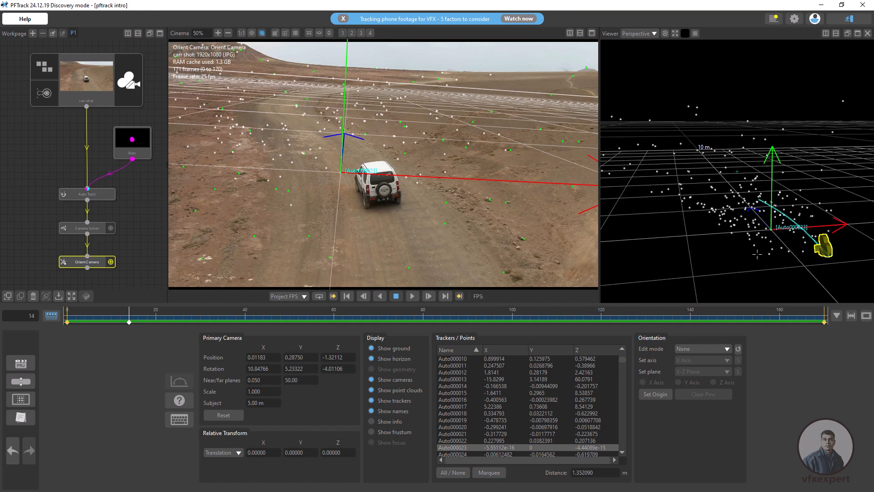
# At frame 0, rotate the scene in Rotate edit mode to straighten the ground grid, with camera rotation about 12.8, 8.35, -1.88
pyautogui.moveTo(151, 323); pyautogui.dragTo(65, 305)
pyautogui.scroll(-4, 397, 183)
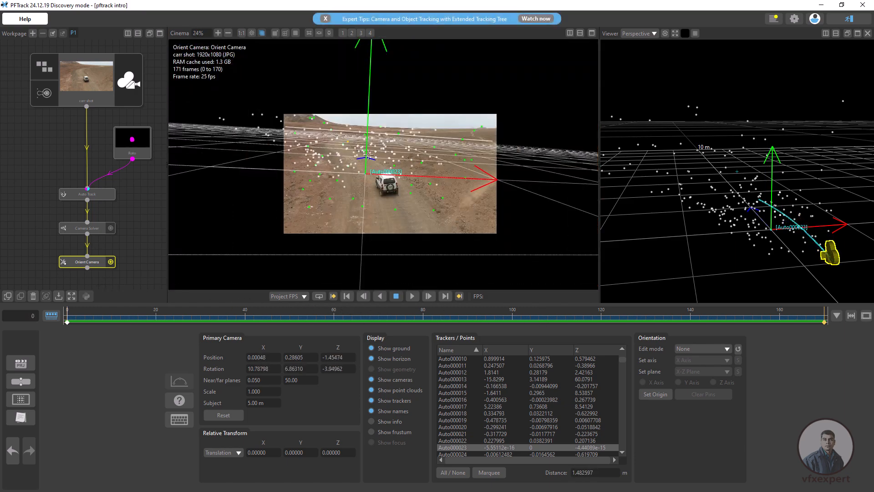
pyautogui.scroll(3, 366, 155)
pyautogui.click(724, 350)
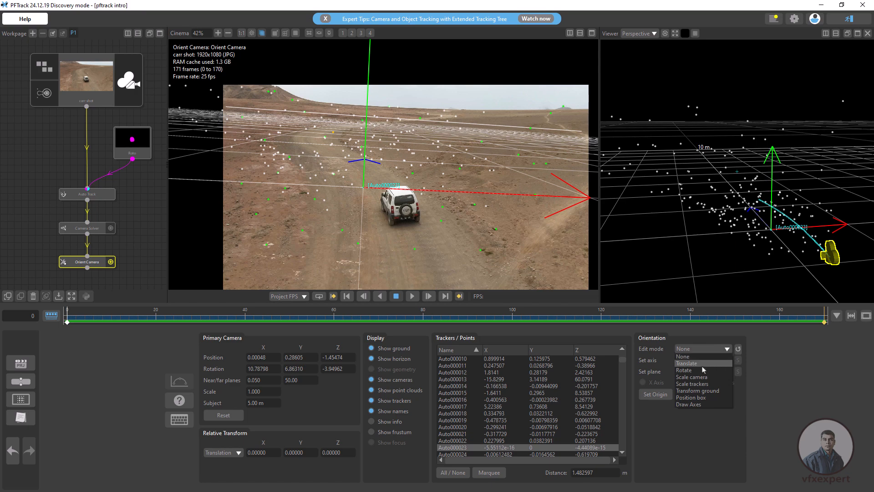
pyautogui.click(692, 369)
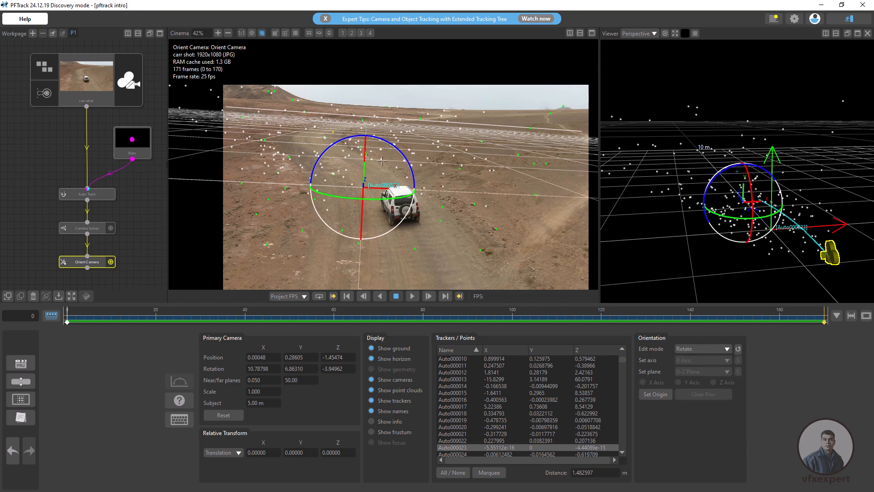
pyautogui.moveTo(365, 153); pyautogui.dragTo(394, 144)
pyautogui.moveTo(383, 200); pyautogui.dragTo(385, 199)
pyautogui.moveTo(386, 199); pyautogui.dragTo(387, 199)
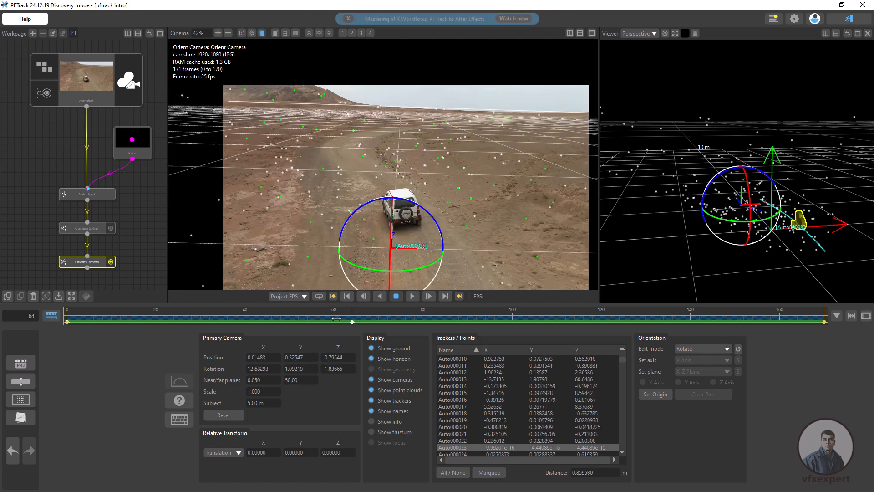
# Scrub back to frame 0 to check the rotated alignment and set the orientation edit mode to None
pyautogui.moveTo(351, 316); pyautogui.dragTo(4, 288)
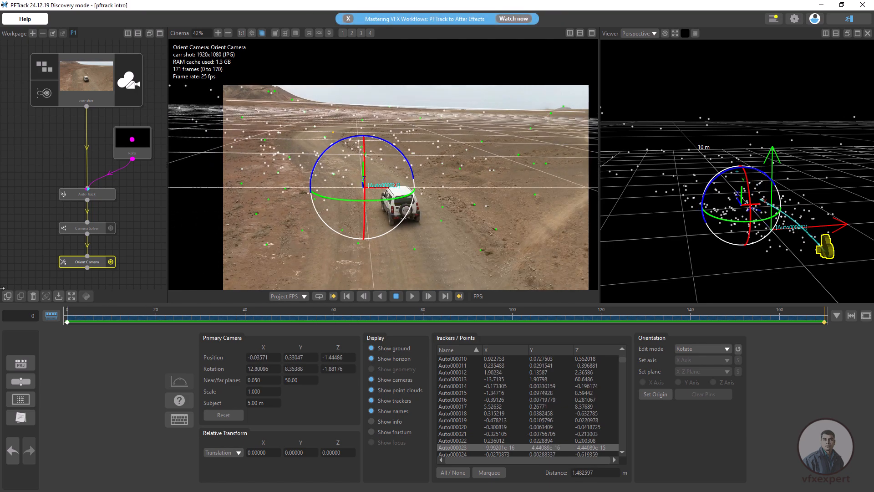
pyautogui.click(716, 349)
pyautogui.click(692, 358)
pyautogui.scroll(-3, 453, 264)
pyautogui.scroll(2, 452, 265)
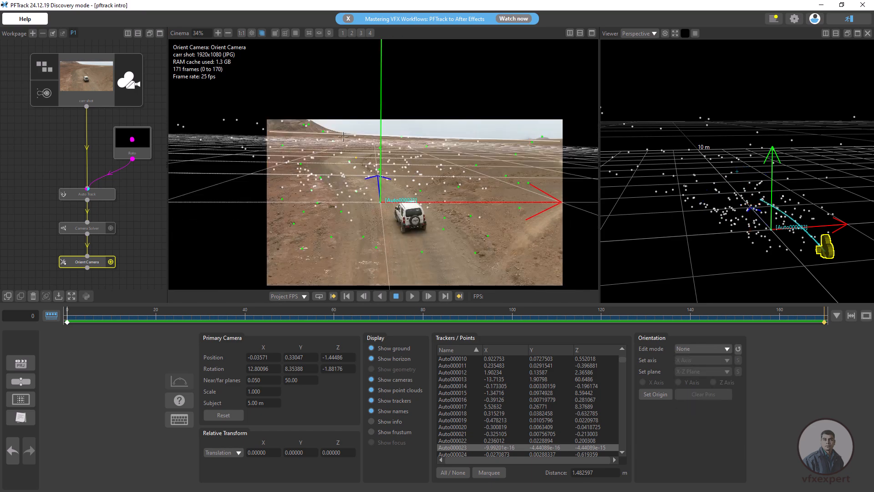
# Adjust the size of the ground plane and its axes in the Cinema view, leaving it one size smaller
pyautogui.click(287, 33)
pyautogui.click(287, 34)
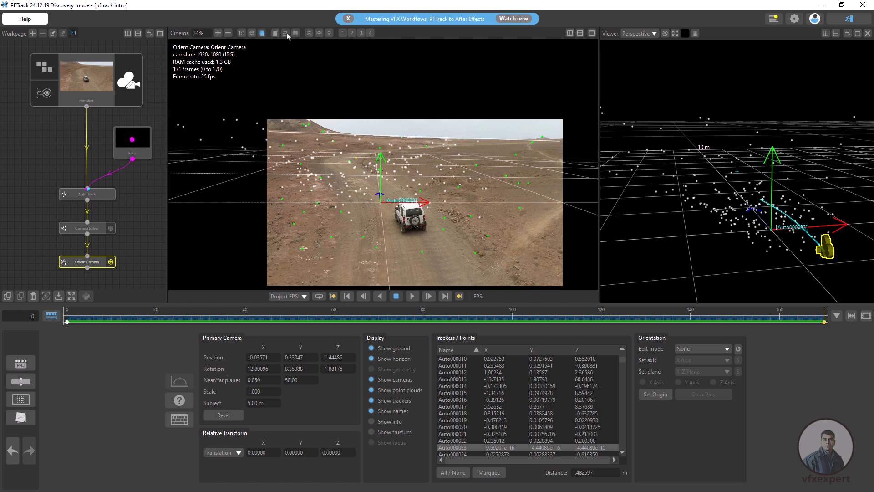
pyautogui.click(275, 33)
pyautogui.click(275, 33)
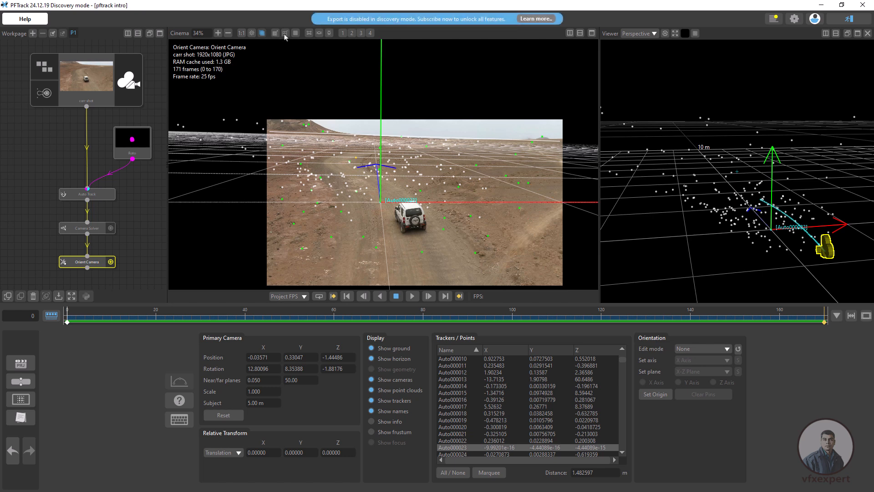
pyautogui.click(285, 34)
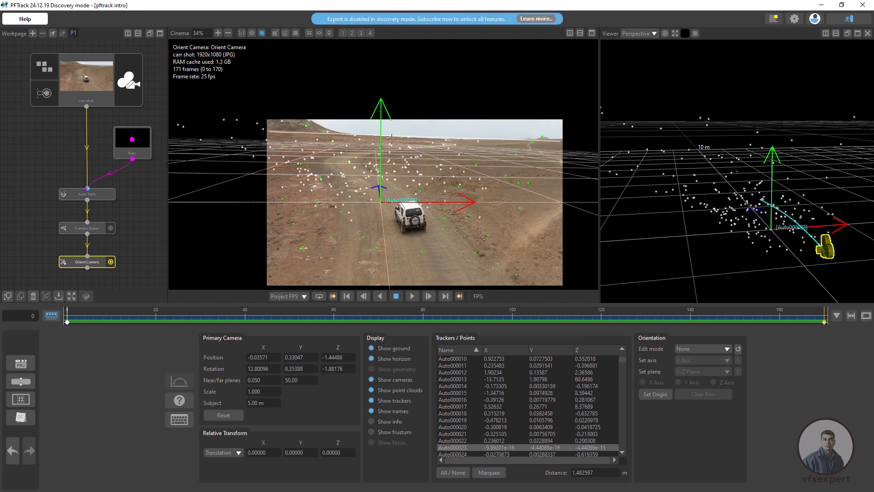
# Try a dark red ground plane in the Cinema view and set its final colour to cyan
pyautogui.click(296, 33)
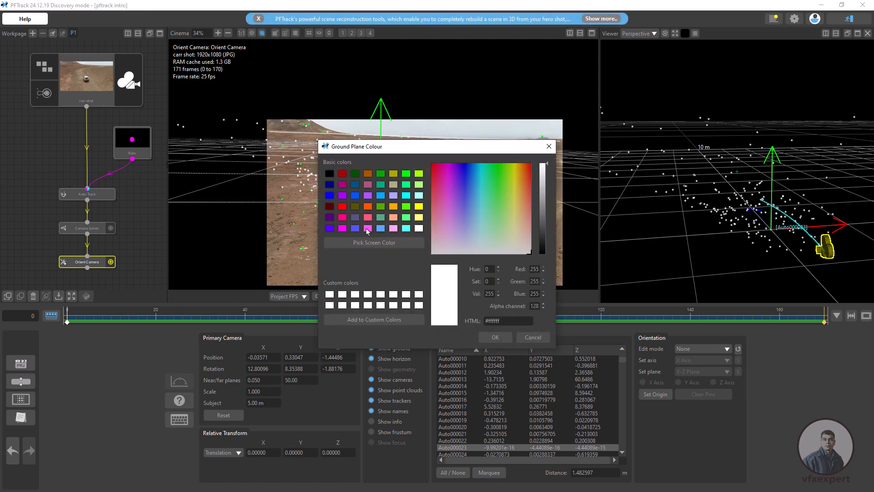
pyautogui.click(495, 338)
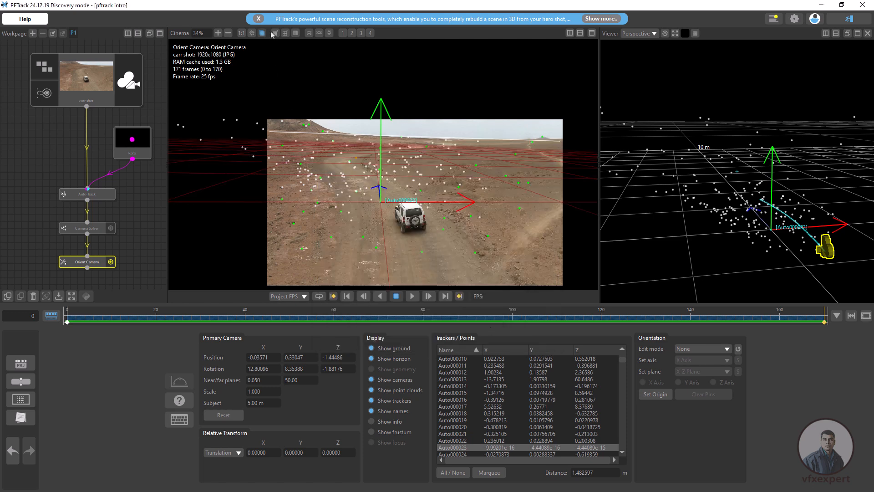
pyautogui.click(296, 33)
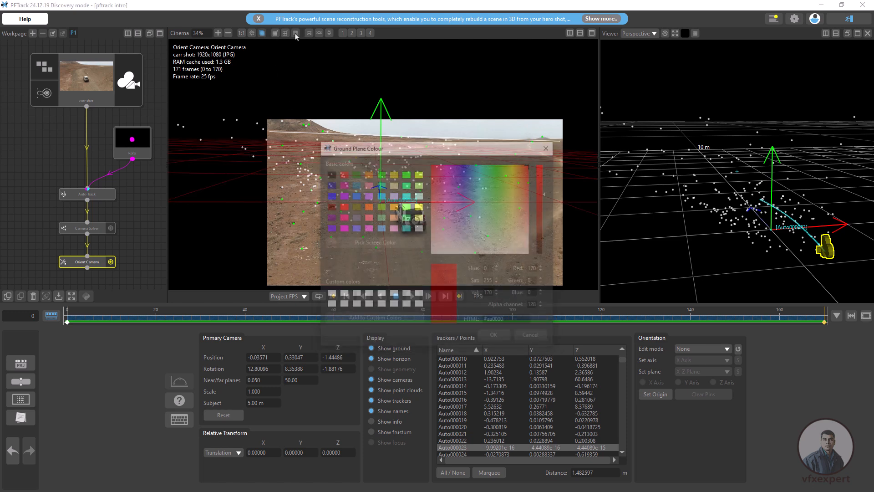
pyautogui.click(480, 192)
pyautogui.click(495, 337)
# Play and scrub the shot, and orbit the Perspective Viewer, to examine how the ground grid and points follow the footage
pyautogui.press('space')
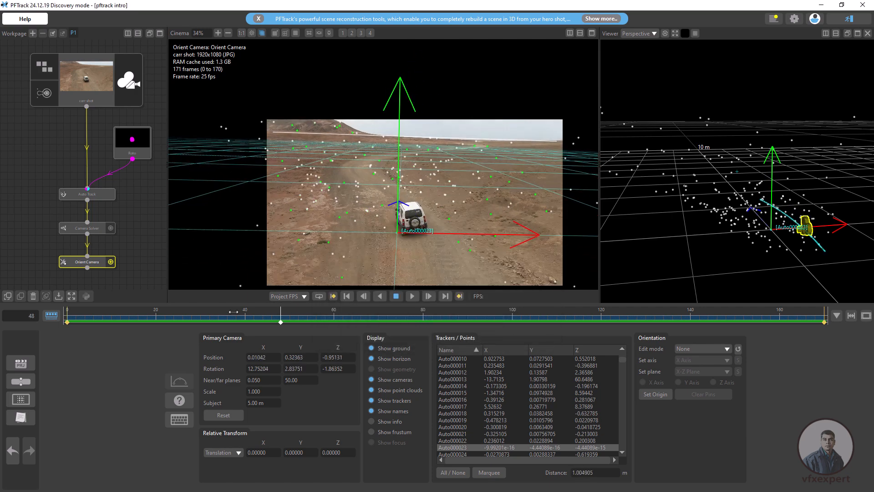
pyautogui.moveTo(86, 303); pyautogui.dragTo(42, 303)
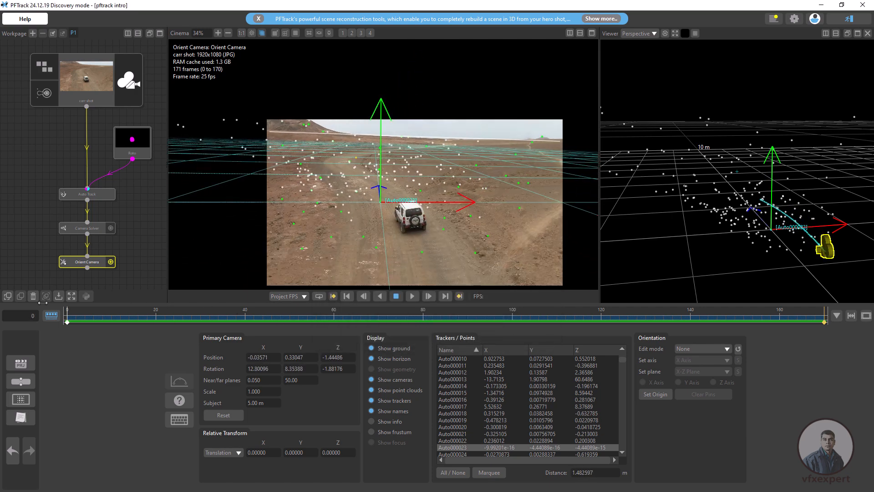
pyautogui.click(412, 296)
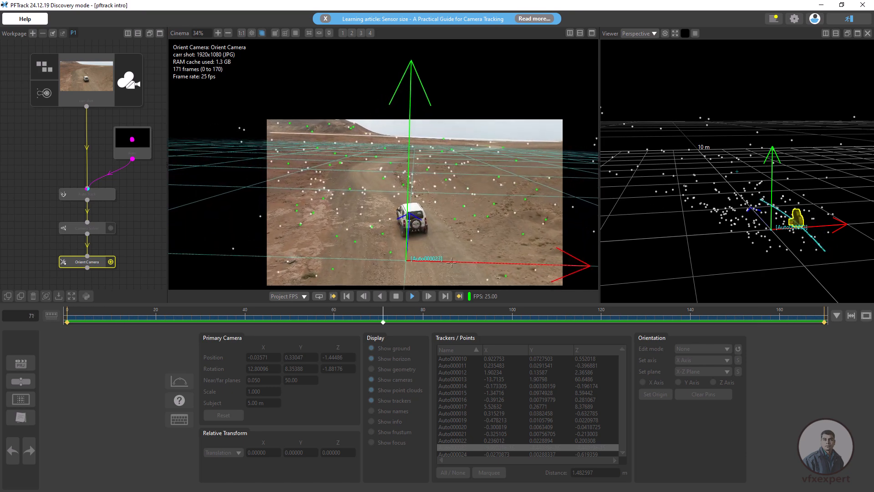
pyautogui.press('space')
pyautogui.scroll(-4, 450, 221)
pyautogui.moveTo(429, 319); pyautogui.dragTo(71, 319)
pyautogui.moveTo(721, 227); pyautogui.dragTo(744, 220)
pyautogui.scroll(-3, 744, 220)
pyautogui.scroll(1, 453, 221)
pyautogui.scroll(-2, 453, 220)
pyautogui.scroll(2, 459, 242)
pyautogui.moveTo(458, 314); pyautogui.dragTo(2, 310)
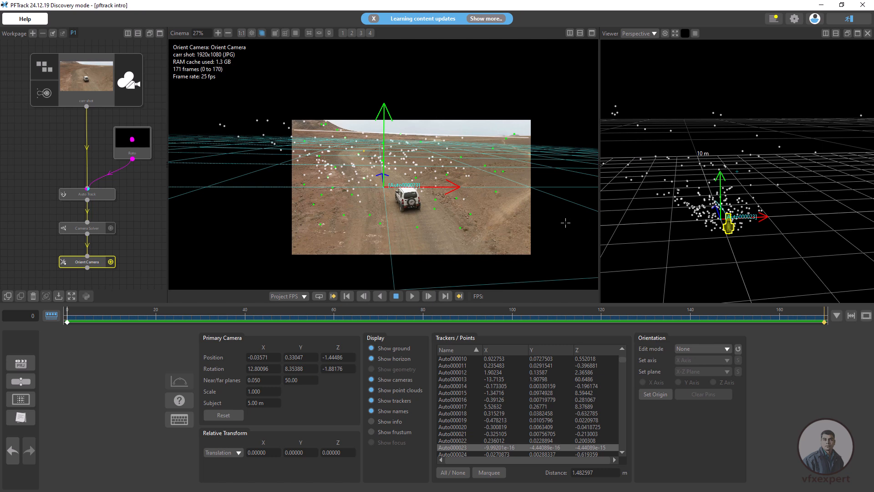
# Check the ground grid by playing the shot in a maximised Cinema view, and restore the multi-view layout with its parameters
pyautogui.click(592, 33)
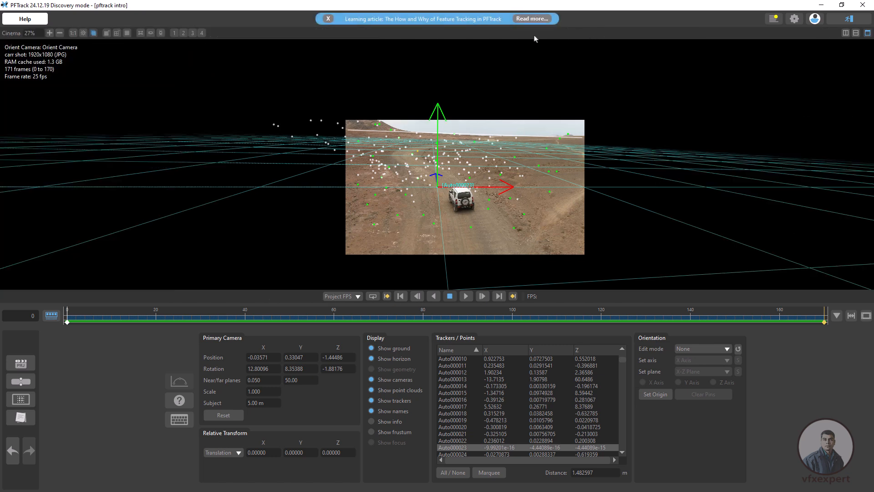
pyautogui.click(837, 315)
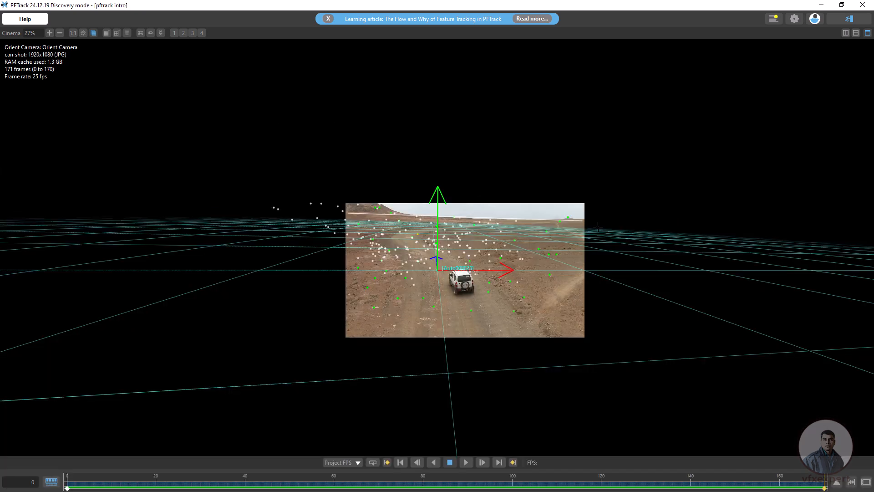
pyautogui.click(161, 34)
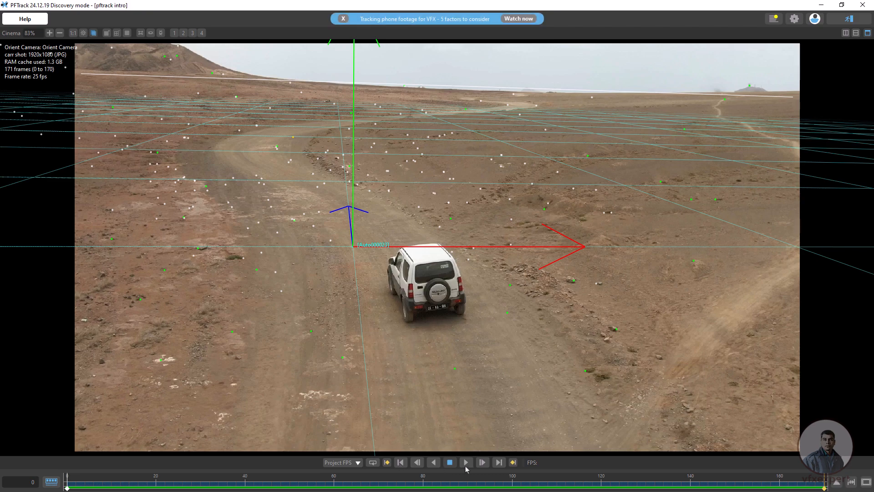
pyautogui.click(467, 462)
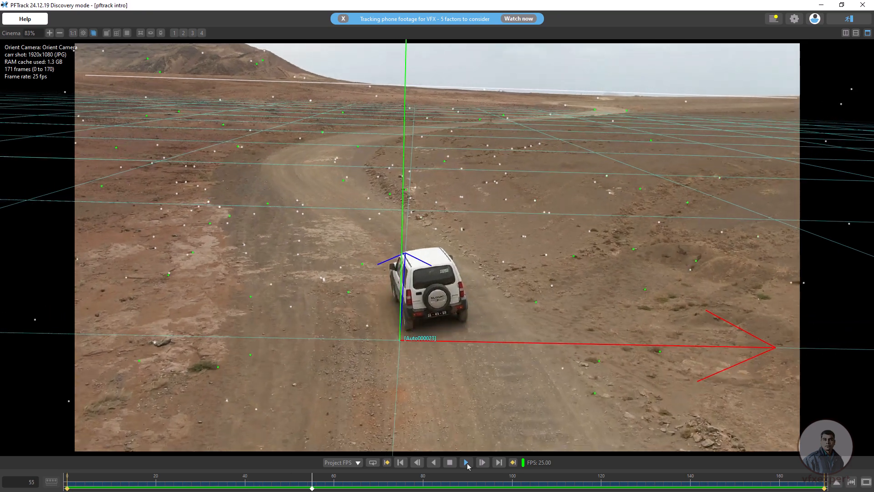
pyautogui.click(450, 464)
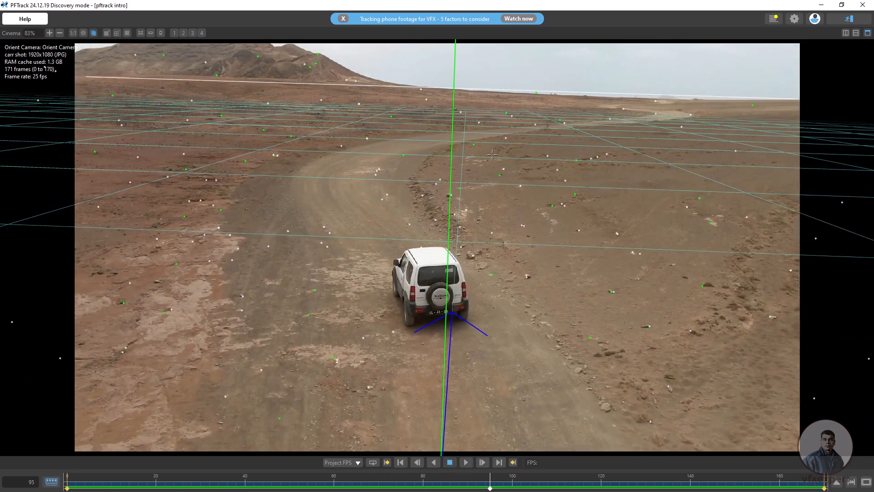
pyautogui.click(837, 482)
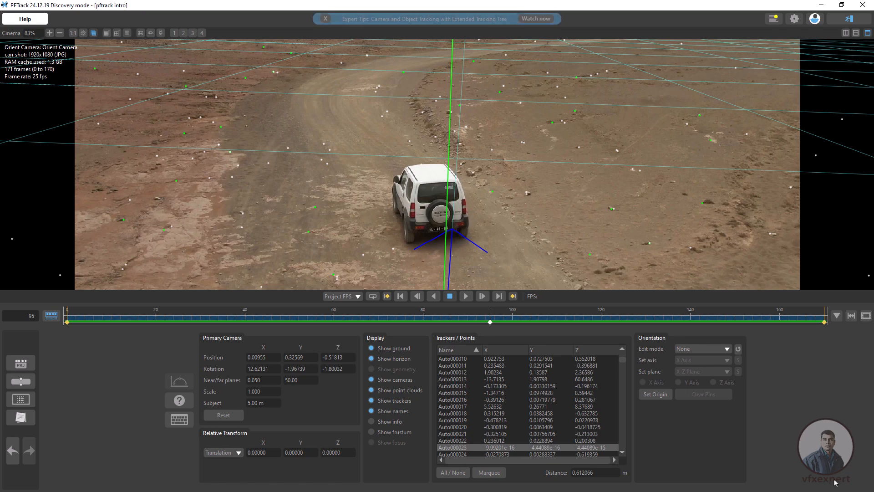
pyautogui.click(866, 34)
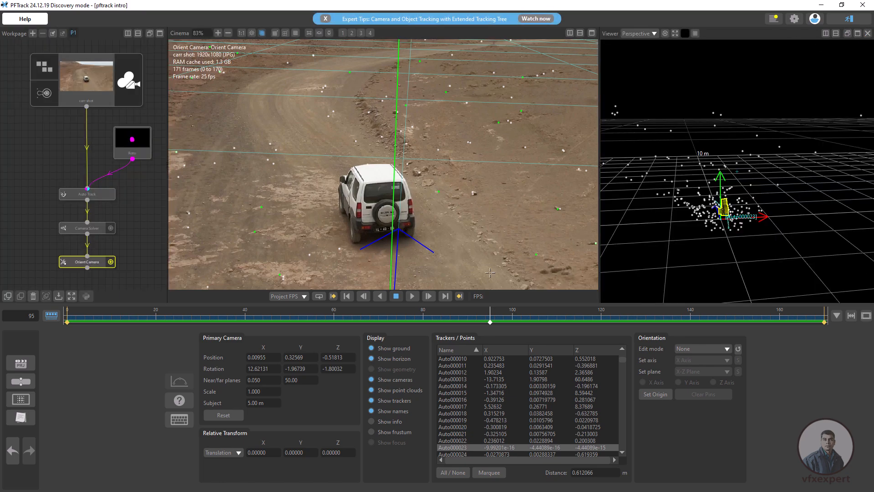
# Split the Viewer into two side-by-side views and close the original one
pyautogui.scroll(-2, 705, 120)
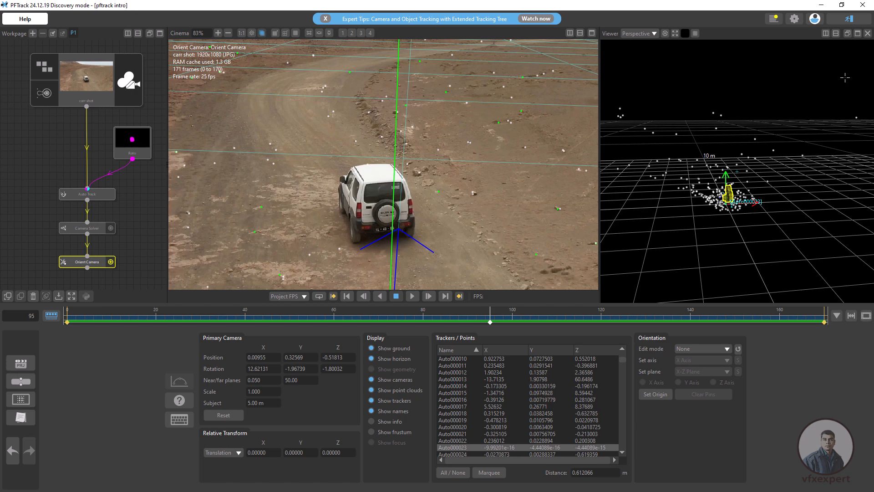
pyautogui.click(826, 35)
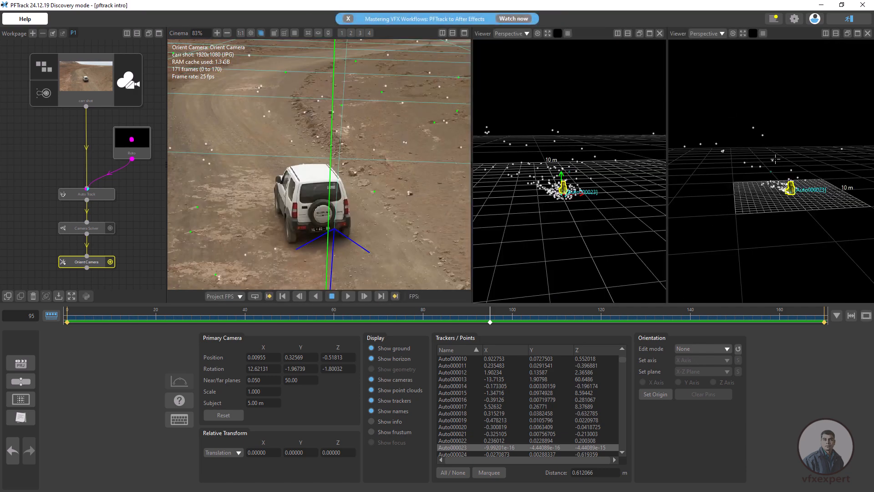
pyautogui.click(659, 34)
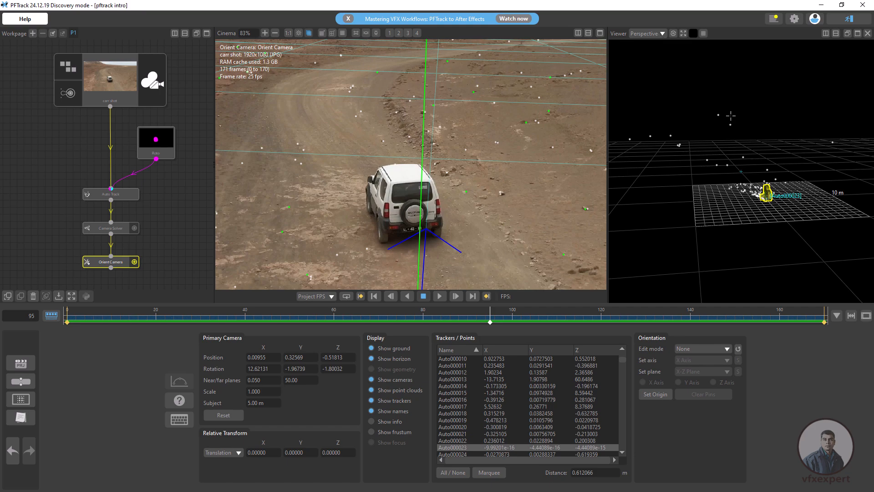
# Split the Viewer into two stacked views and set the upper one to Ortho Left
pyautogui.click(837, 34)
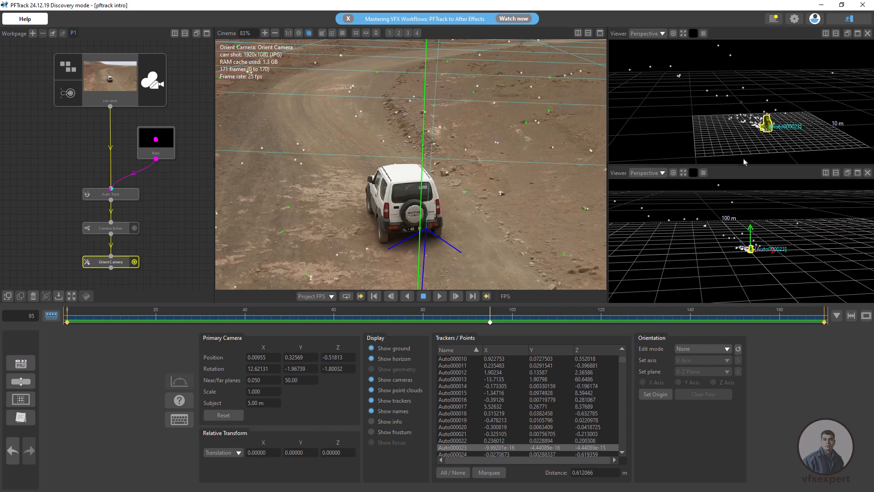
pyautogui.click(661, 34)
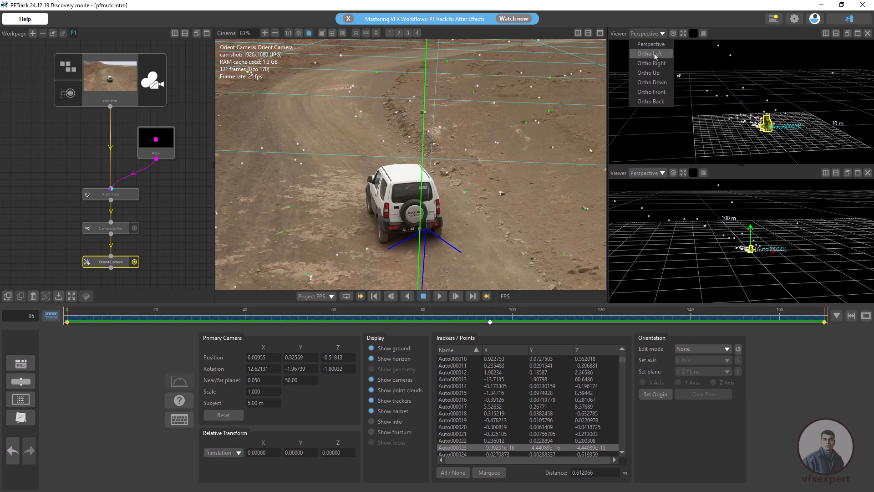
pyautogui.click(656, 55)
pyautogui.moveTo(723, 258)
pyautogui.mouseDown(button='middle')
pyautogui.moveTo(778, 277)
pyautogui.moveTo(719, 260)
pyautogui.mouseUp(button='middle')
pyautogui.scroll(5, 769, 280)
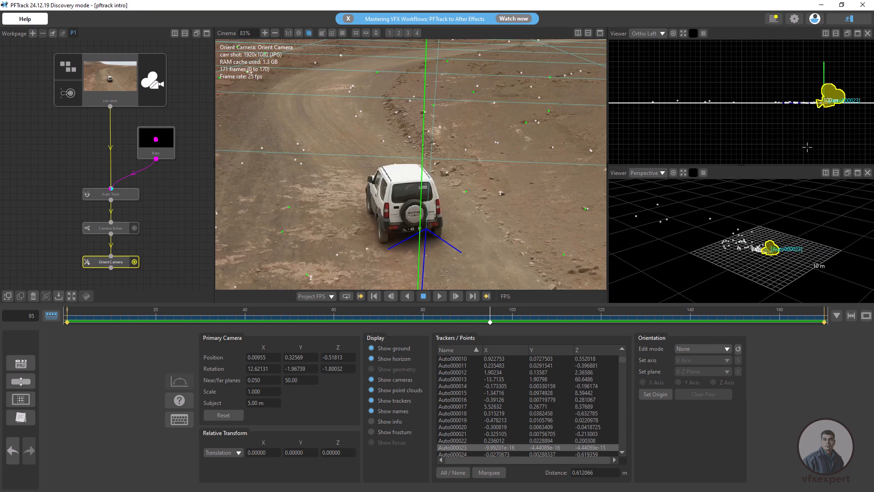
# Close the Ortho Left Viewer and reframe the Perspective and Cinema views around the camera, points and footage
pyautogui.click(867, 33)
pyautogui.moveTo(747, 201); pyautogui.dragTo(704, 196, button='middle')
pyautogui.scroll(5, 735, 212)
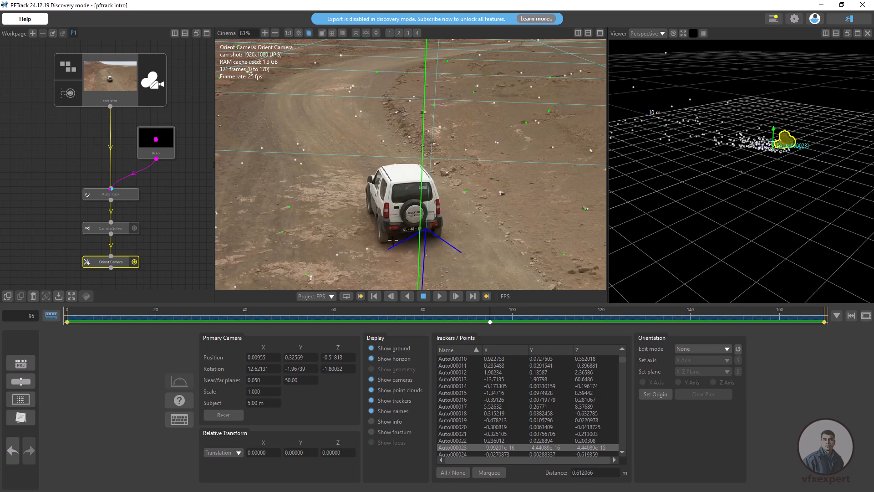
pyautogui.scroll(-6, 393, 239)
pyautogui.scroll(2, 437, 239)
pyautogui.moveTo(460, 239); pyautogui.dragTo(463, 229, button='middle')
pyautogui.scroll(3, 463, 225)
pyautogui.scroll(-4, 463, 224)
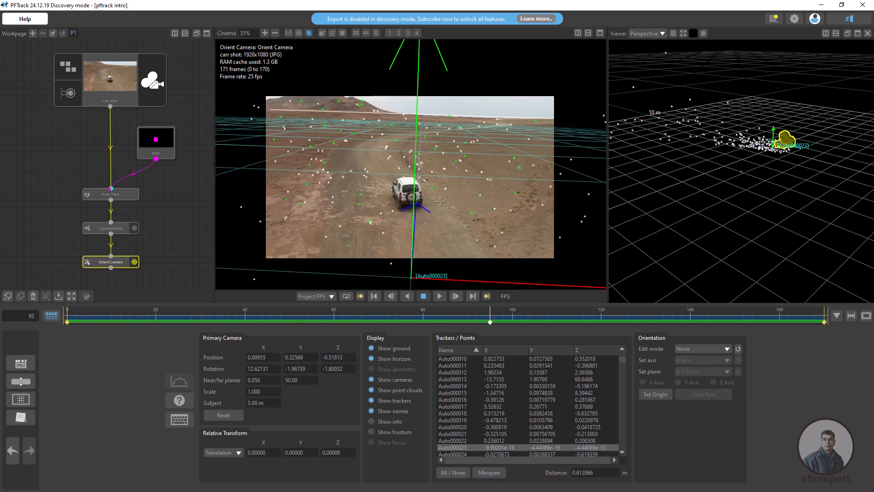
pyautogui.scroll(1, 440, 201)
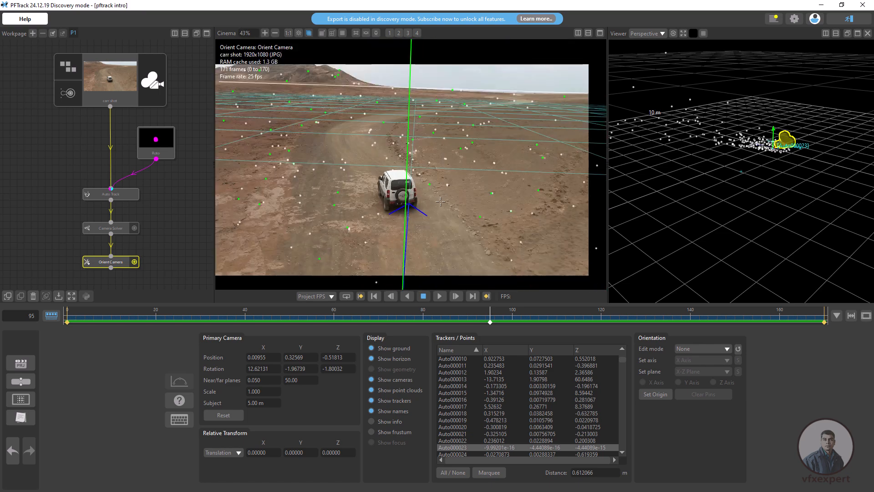
# Save the pftrack intro project and reopen the Orient Camera node's parameters
pyautogui.click(20, 368)
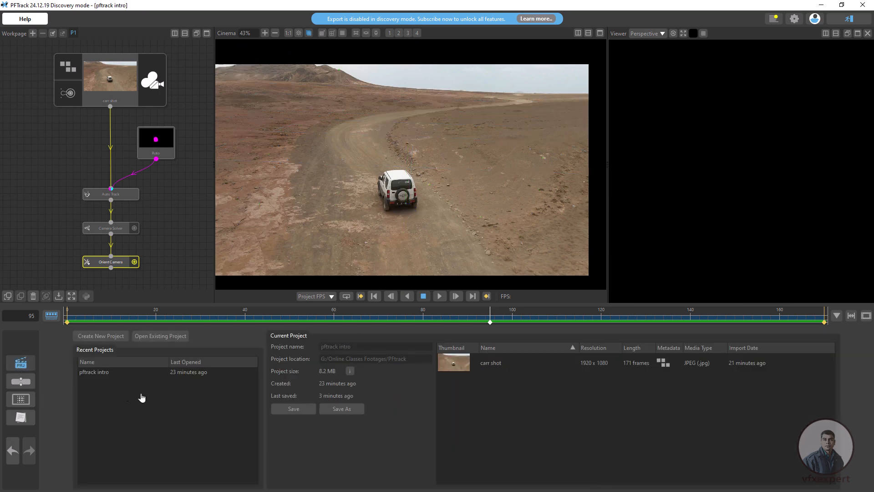
pyautogui.click(291, 409)
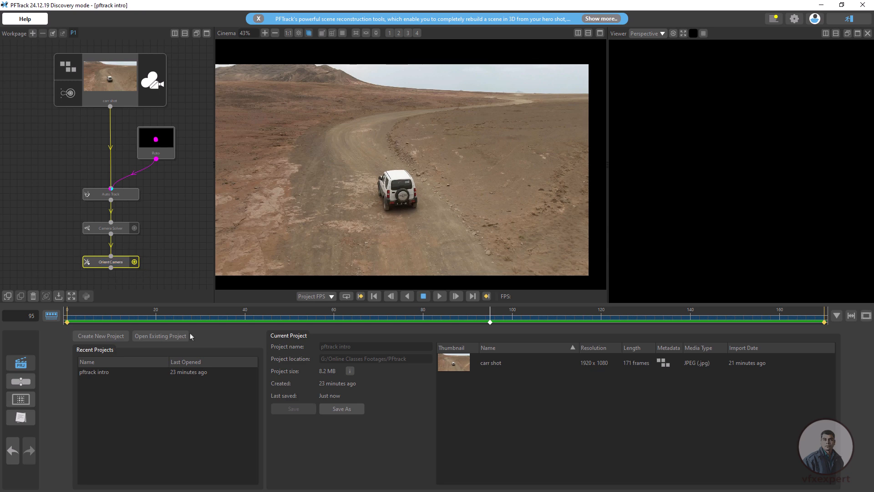
pyautogui.doubleClick(118, 266)
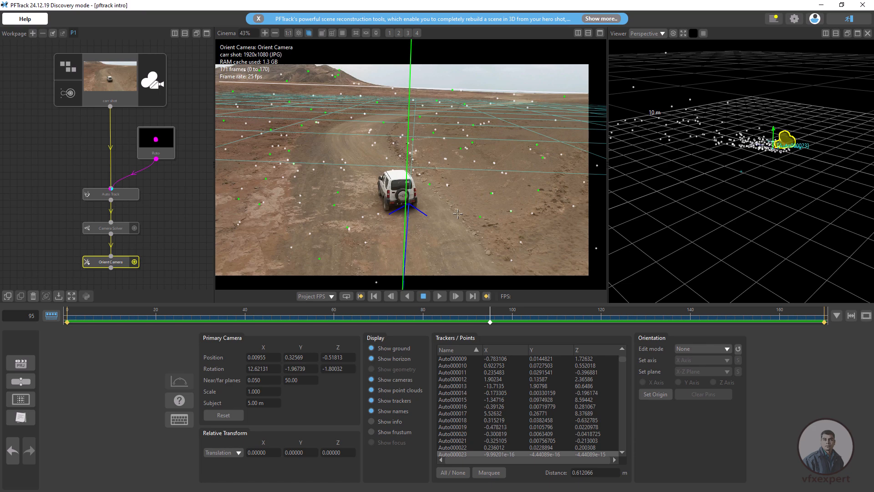
# Return to the first frame and add a Test Object node after the Orient Camera node
pyautogui.moveTo(382, 320); pyautogui.dragTo(26, 306)
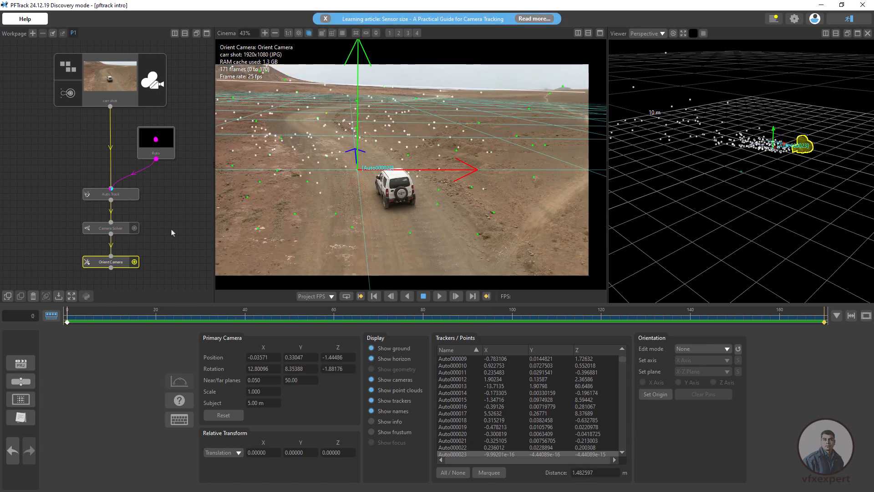
pyautogui.scroll(-3, 172, 219)
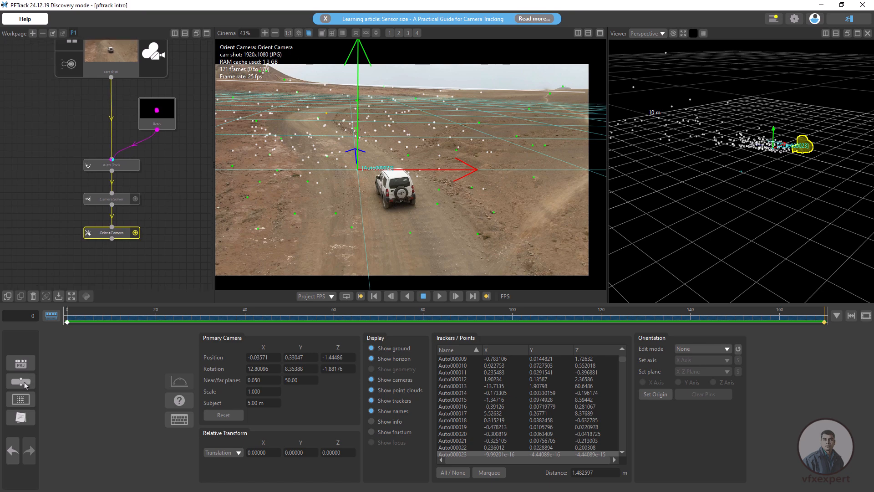
pyautogui.rightClick(115, 235)
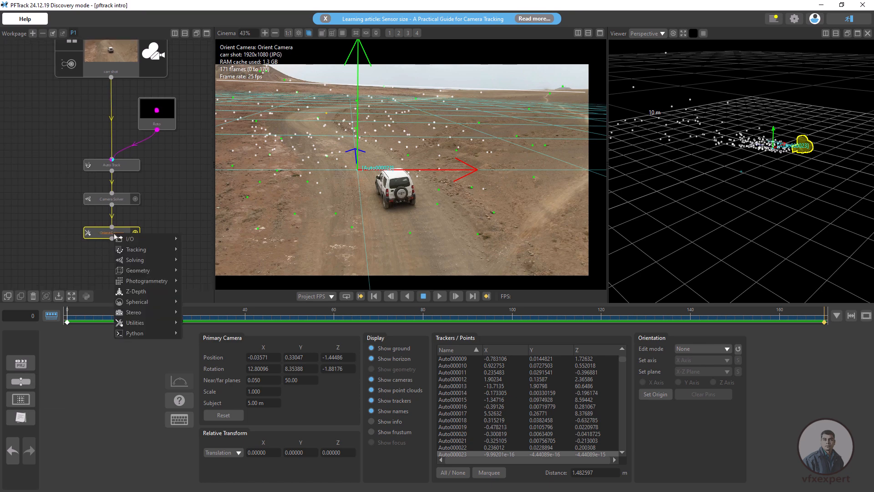
pyautogui.moveTo(150, 273)
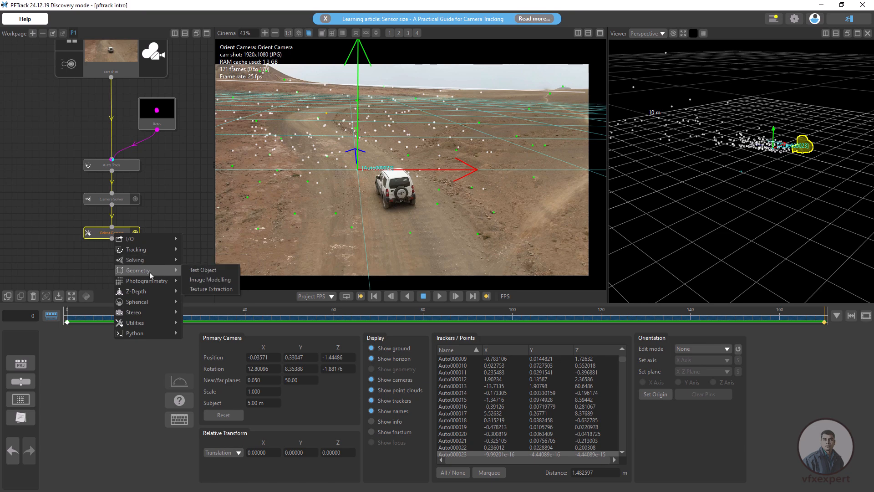
pyautogui.click(209, 271)
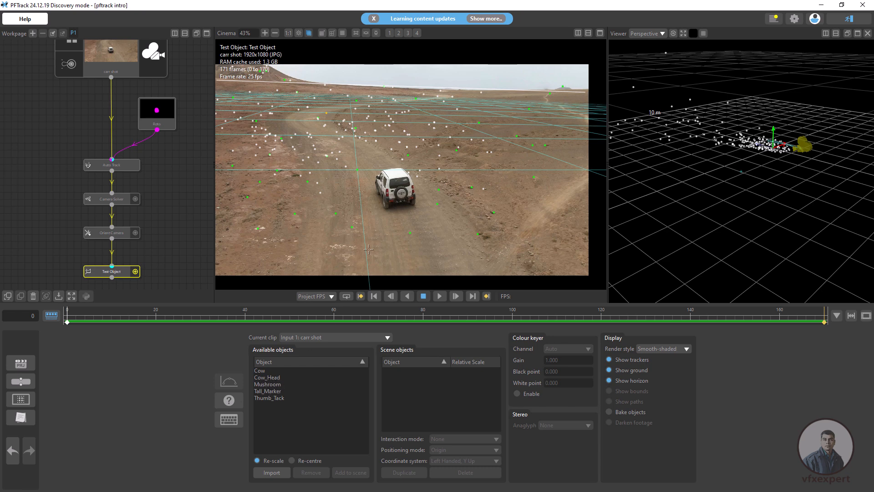
# Add the Tall_Marker object to the scene and scrub the shot to check its position on the ground
pyautogui.click(273, 391)
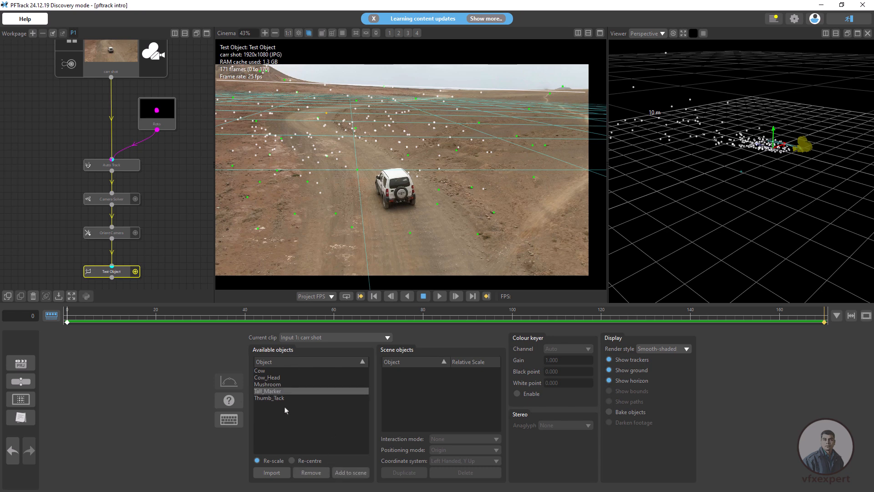
pyautogui.click(351, 473)
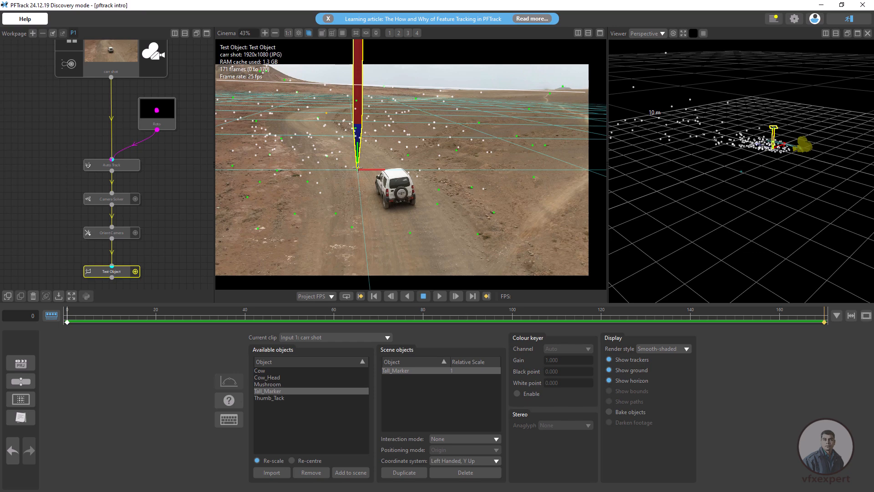
pyautogui.moveTo(183, 322); pyautogui.dragTo(168, 303)
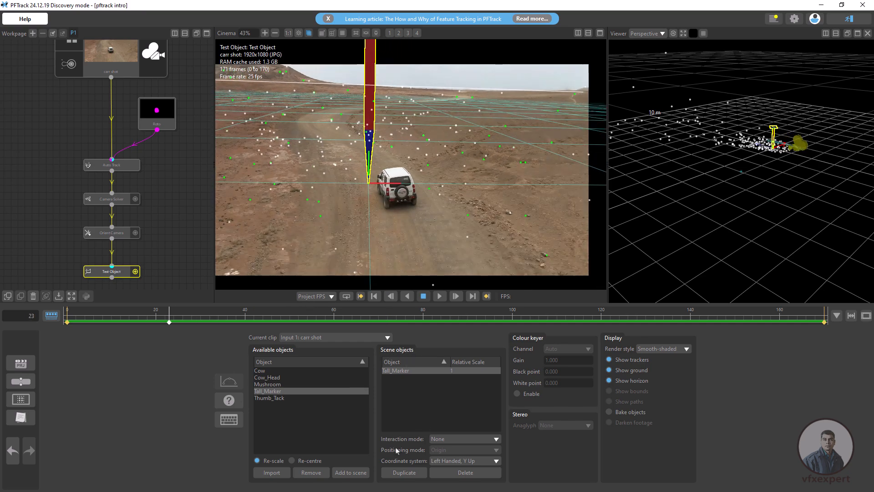
# Scale the Tall_Marker down uniformly to a relative scale of about 0.25
pyautogui.click(455, 438)
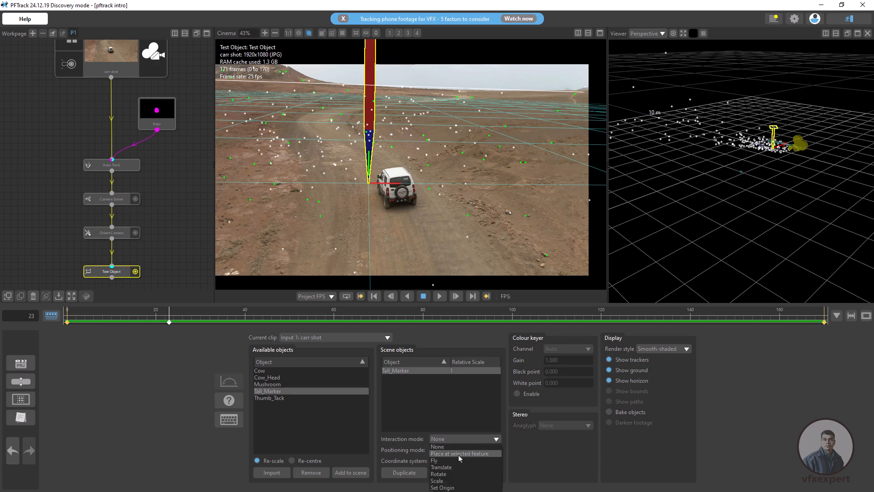
pyautogui.click(437, 480)
pyautogui.moveTo(417, 184); pyautogui.dragTo(406, 184)
pyautogui.moveTo(218, 318)
pyautogui.mouseDown()
pyautogui.moveTo(711, 327)
pyautogui.moveTo(138, 317)
pyautogui.moveTo(213, 316)
pyautogui.mouseUp()
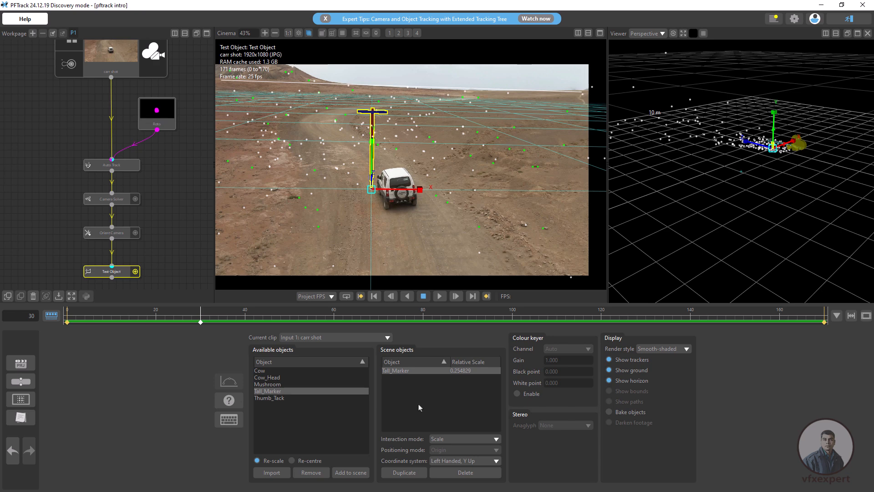
# Duplicate the Tall_Marker and place one marker at a tracked feature on the slope right of the road using Place at selected feature
pyautogui.click(412, 473)
pyautogui.click(461, 439)
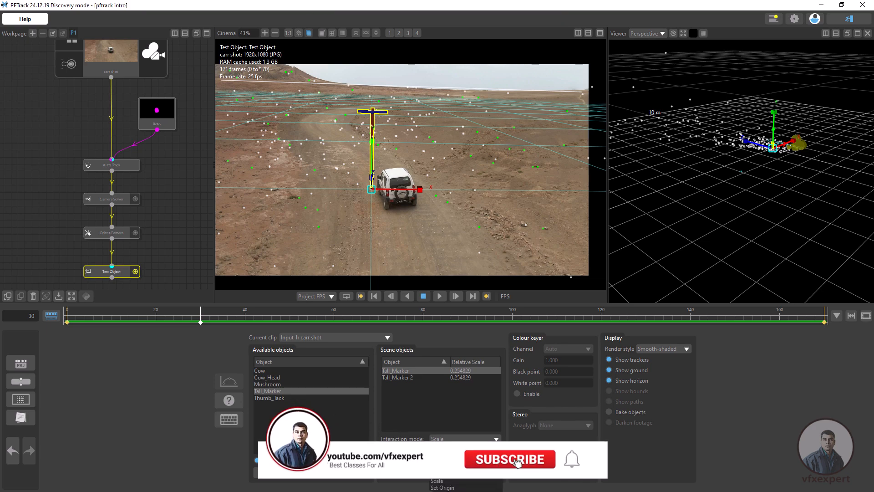
pyautogui.click(460, 454)
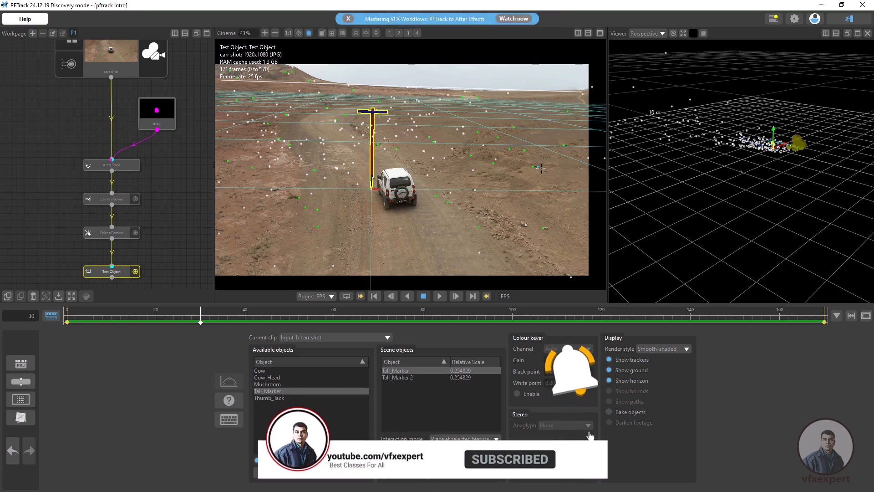
pyautogui.click(492, 164)
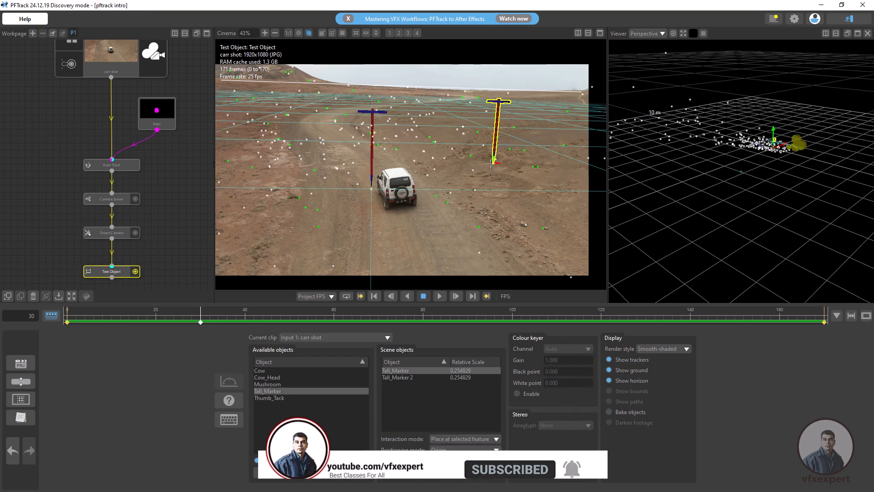
# Duplicate the Tall_Marker several more times and place the copies at tracked features beside the car and along the distant road
pyautogui.click(408, 473)
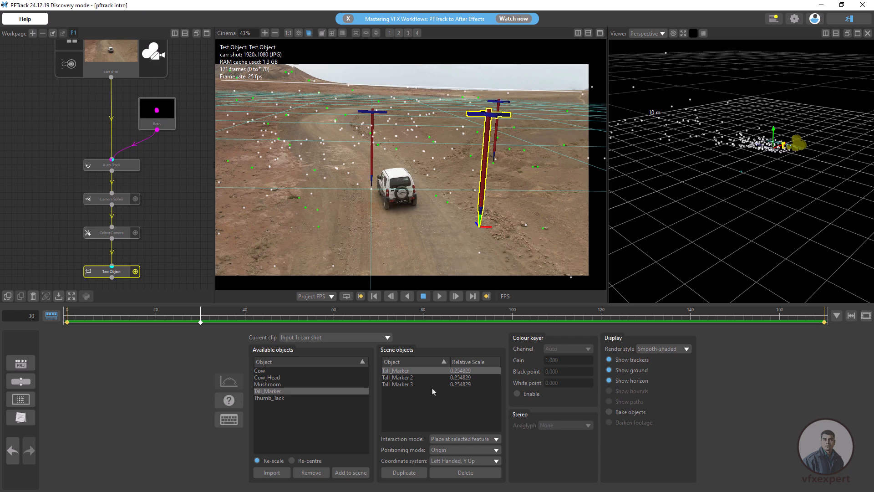
pyautogui.click(405, 473)
pyautogui.click(404, 473)
pyautogui.click(419, 472)
pyautogui.click(429, 135)
pyautogui.click(345, 113)
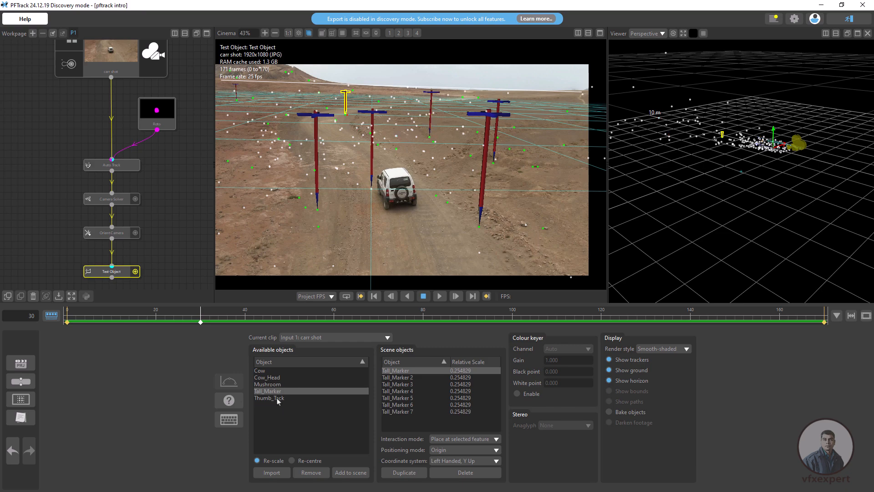
# Add further Tall_Marker copies at other frames, placing them at tracked features in the foreground and on both sides of the road
pyautogui.moveTo(212, 323); pyautogui.dragTo(81, 322)
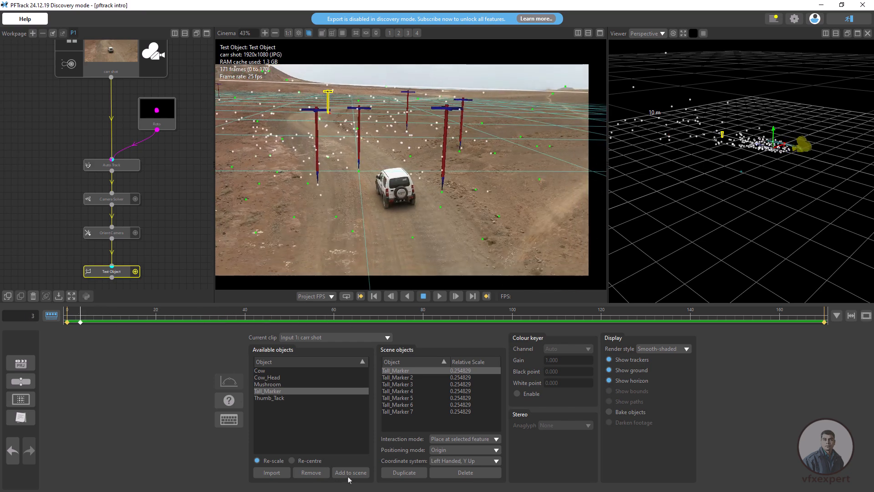
pyautogui.click(410, 475)
pyautogui.click(471, 273)
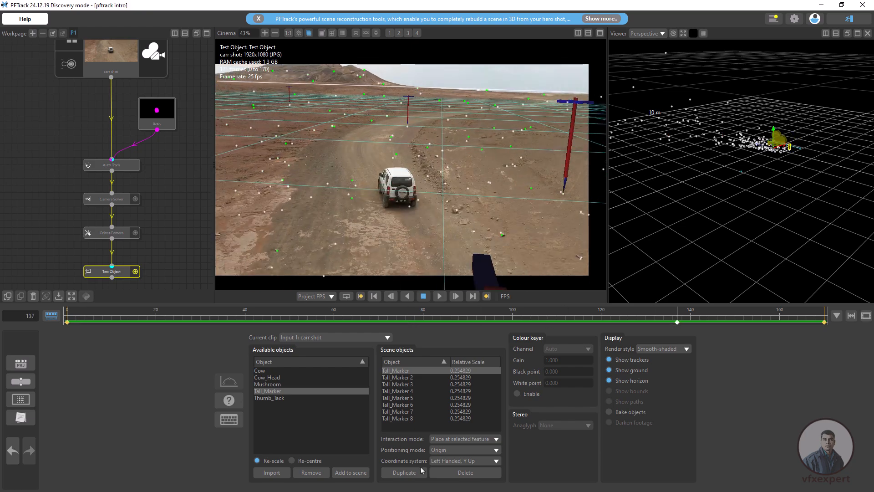
pyautogui.click(285, 145)
pyautogui.click(483, 148)
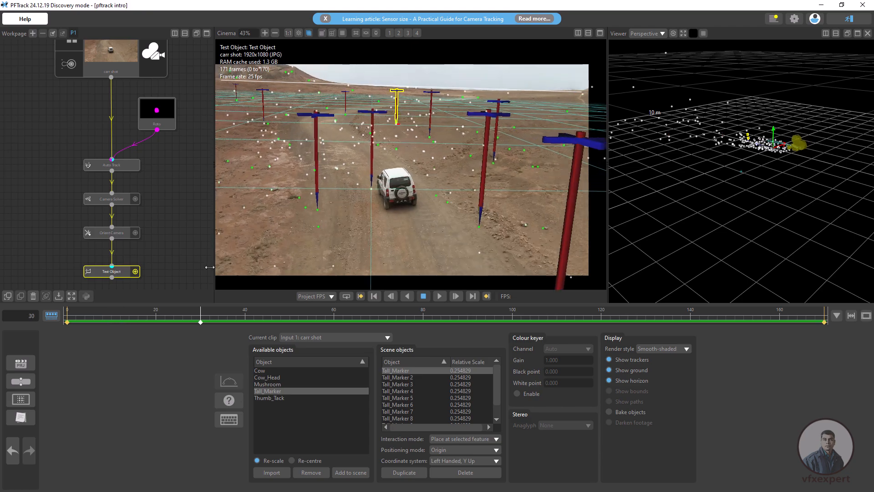
# Play the shot, return to the first frame and scrub through it to check how the markers stick to the ground
pyautogui.click(439, 297)
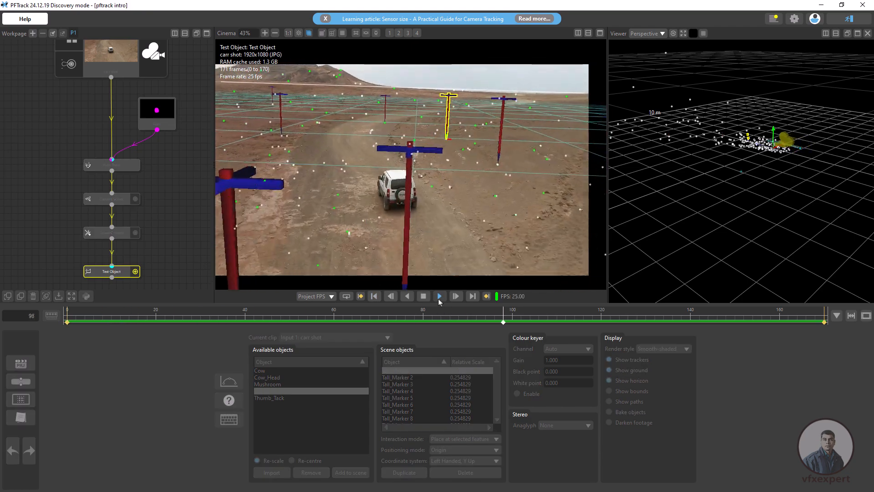
pyautogui.click(423, 296)
pyautogui.click(375, 297)
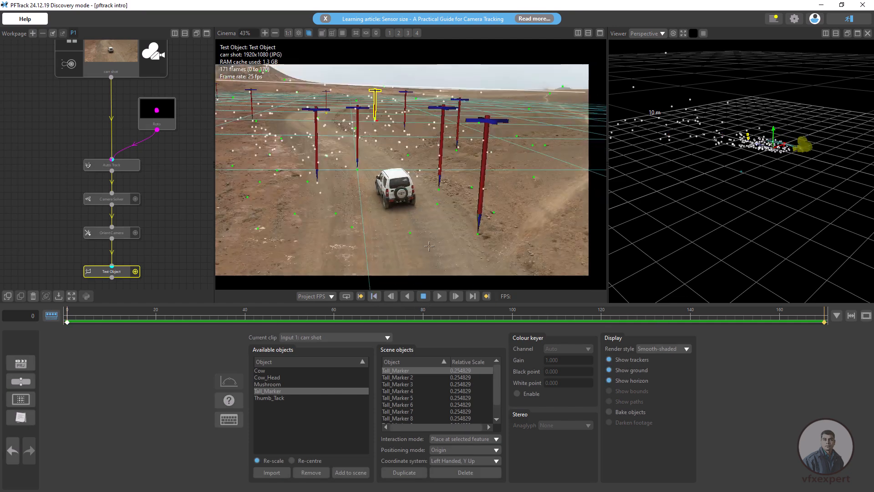
pyautogui.moveTo(255, 323); pyautogui.dragTo(129, 321)
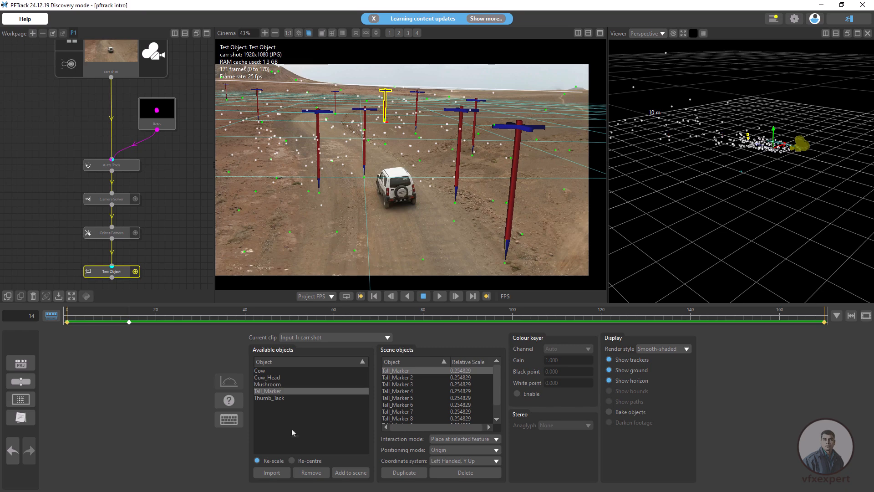
# Import the character 3D object from the PFtrack folder and add it to the scene
pyautogui.click(272, 472)
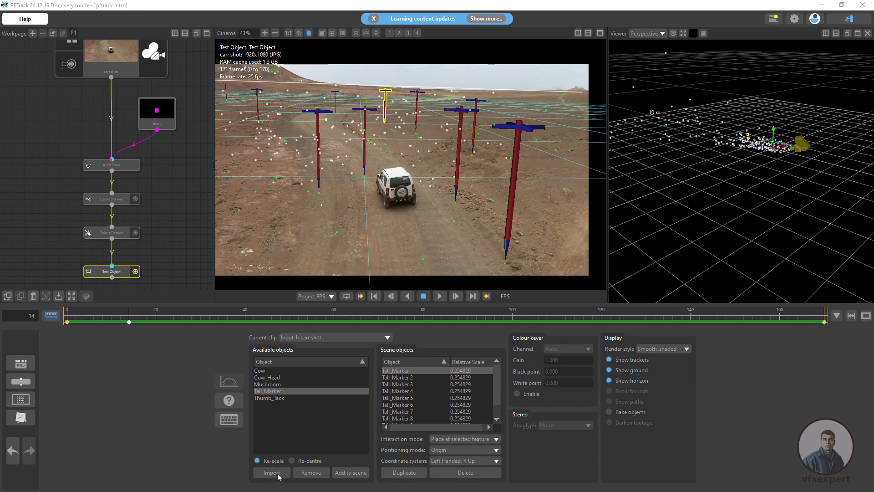
pyautogui.click(180, 163)
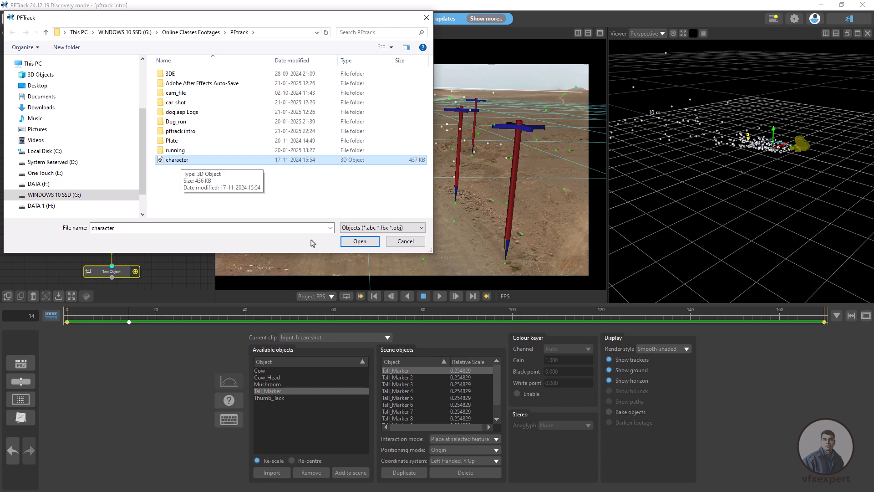
pyautogui.click(359, 243)
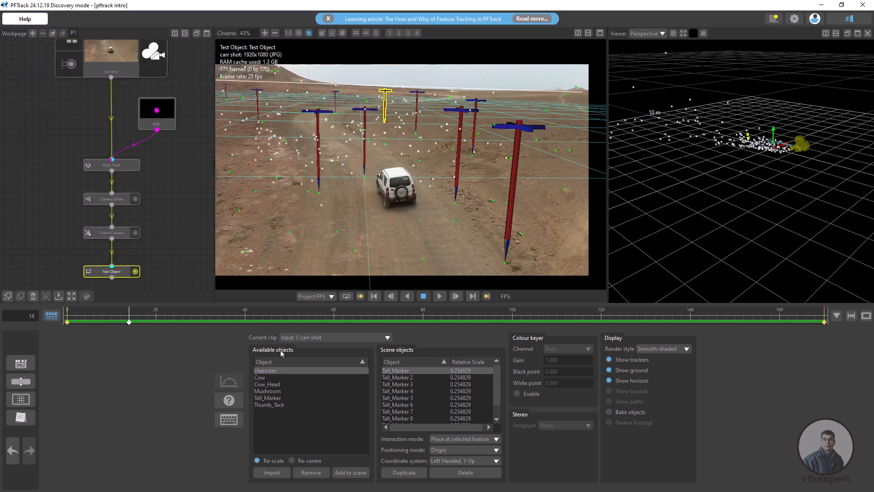
pyautogui.click(357, 474)
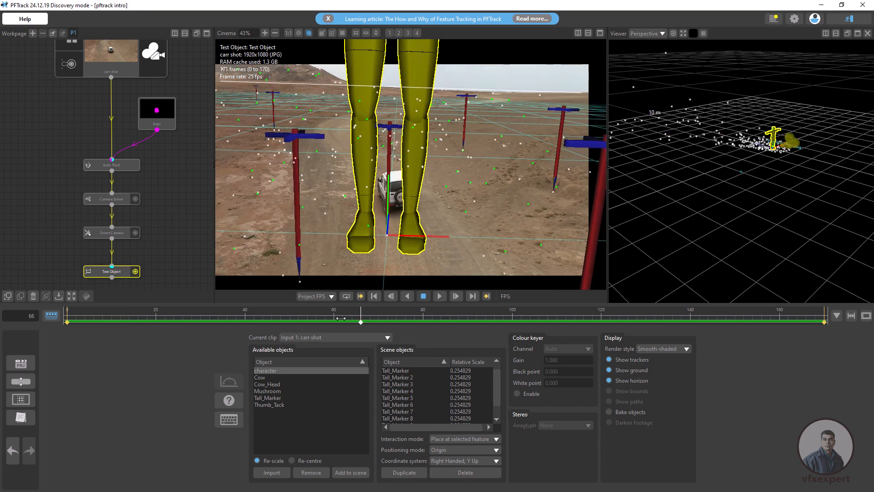
# Scale the character down uniformly to a relative scale of about 0.22 and return to the first frame
pyautogui.moveTo(247, 316); pyautogui.dragTo(166, 314)
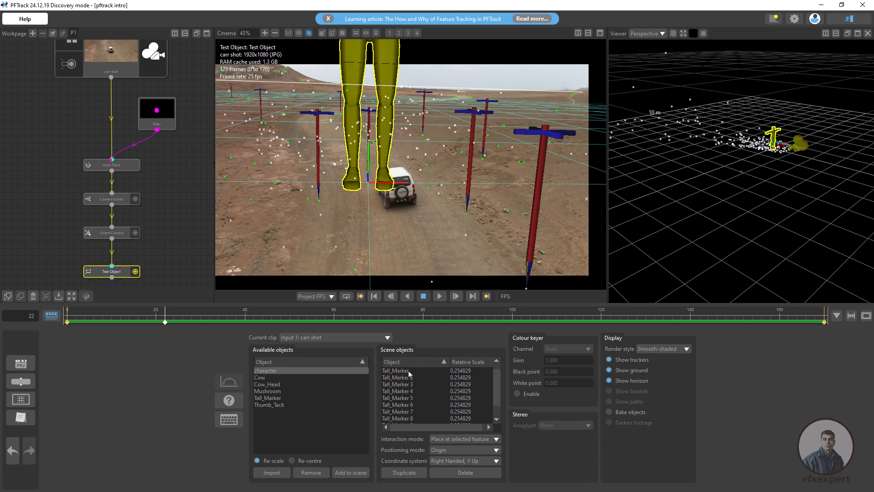
pyautogui.scroll(1, 419, 391)
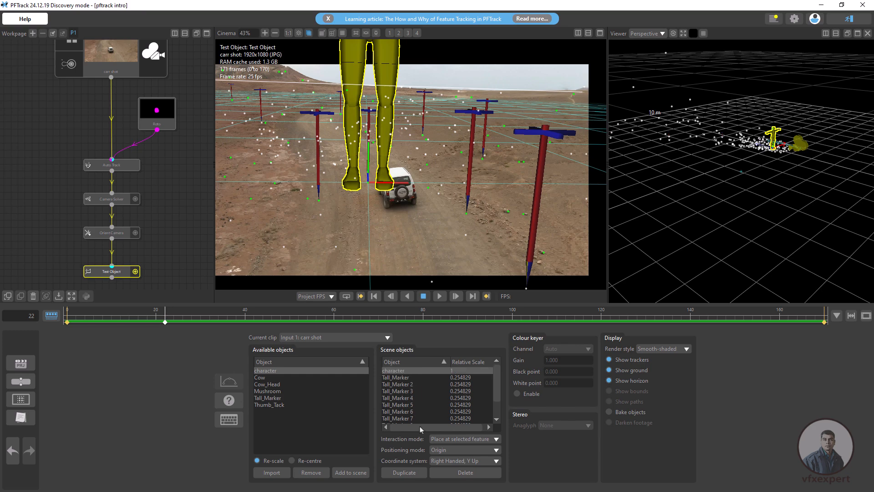
pyautogui.click(469, 438)
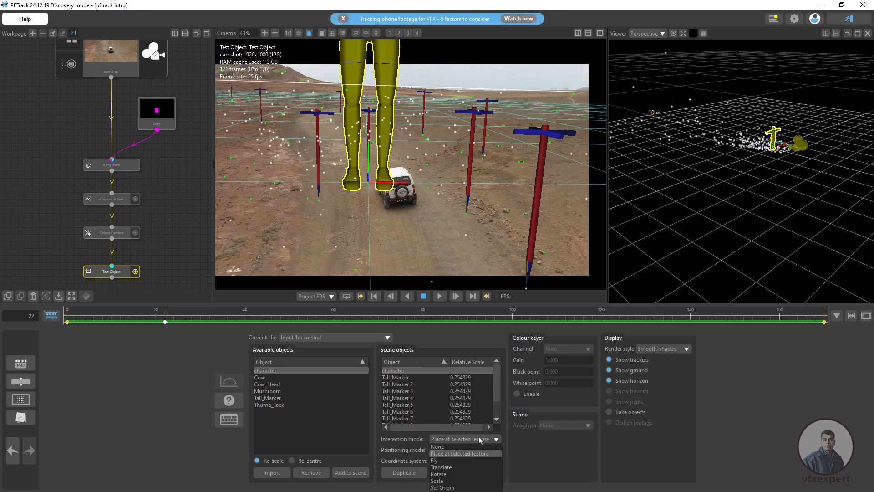
pyautogui.click(447, 481)
pyautogui.moveTo(417, 183); pyautogui.dragTo(400, 184)
pyautogui.moveTo(169, 315); pyautogui.dragTo(47, 292)
# Duplicate the character and place one at the tracked feature just right of the car using Place at selected feature
pyautogui.click(404, 473)
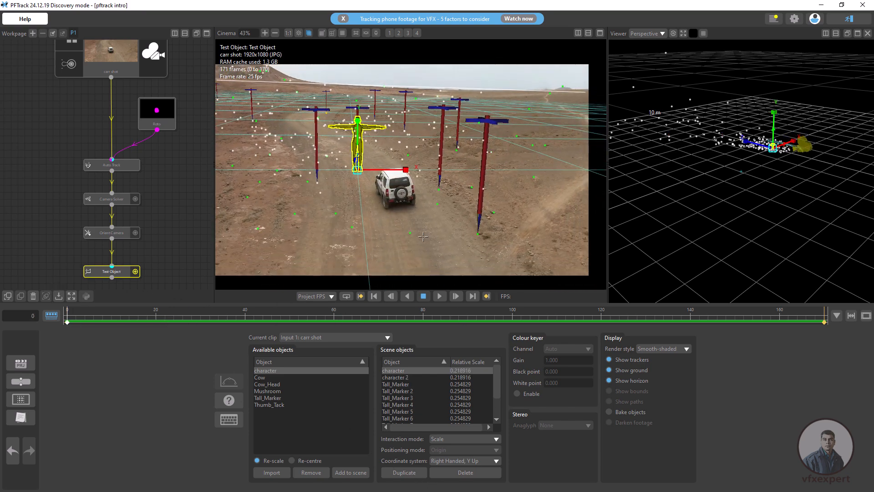
pyautogui.click(488, 440)
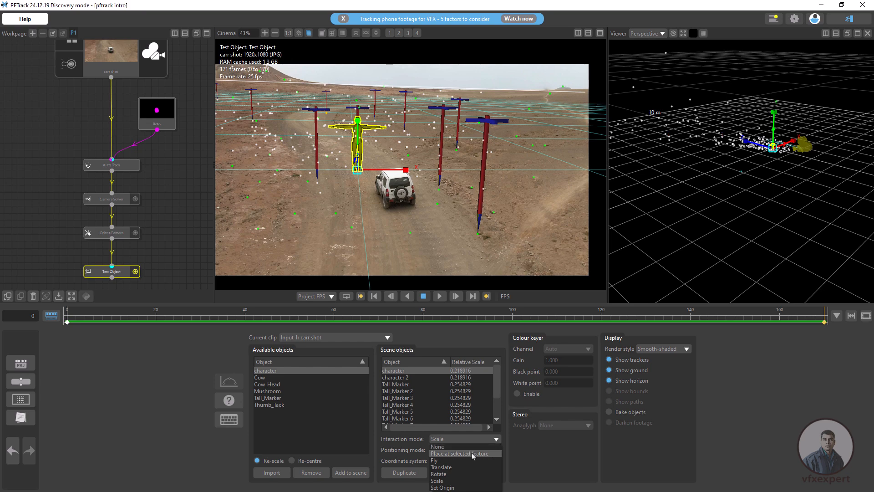
pyautogui.click(473, 454)
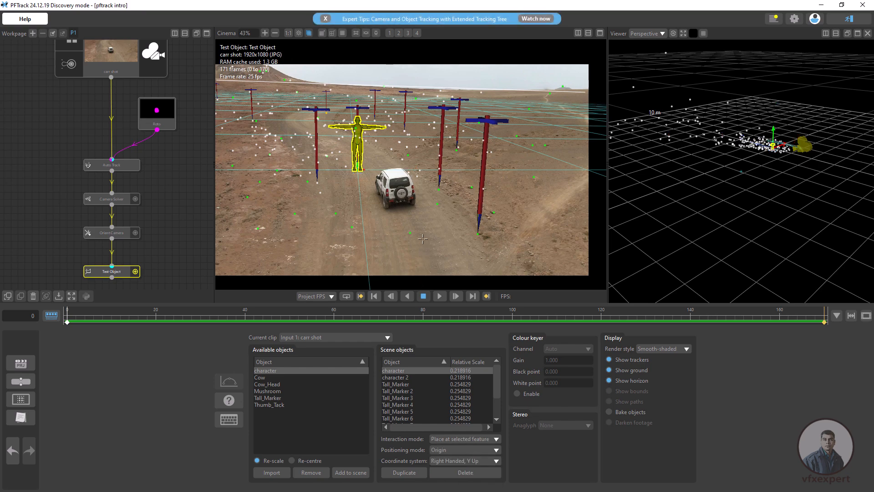
pyautogui.click(437, 204)
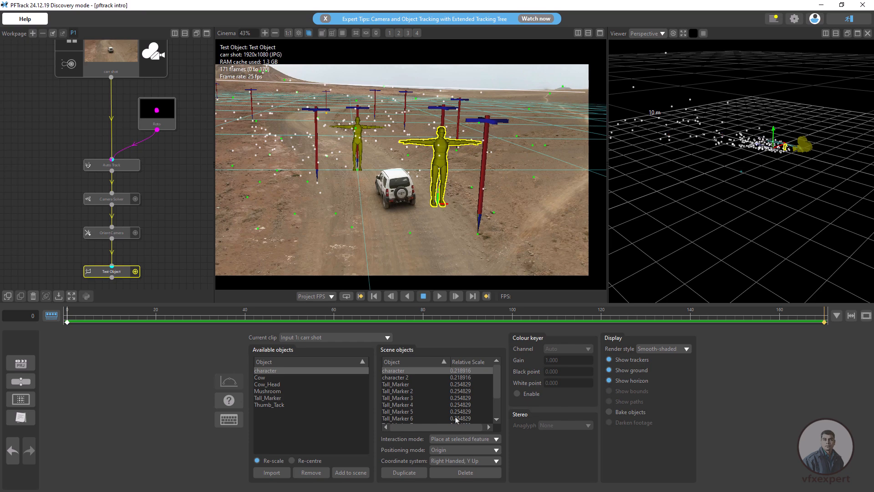
# Add two more character copies, placing one at a feature on the far right slope and one at the far left of the footage
pyautogui.click(415, 474)
pyautogui.click(546, 145)
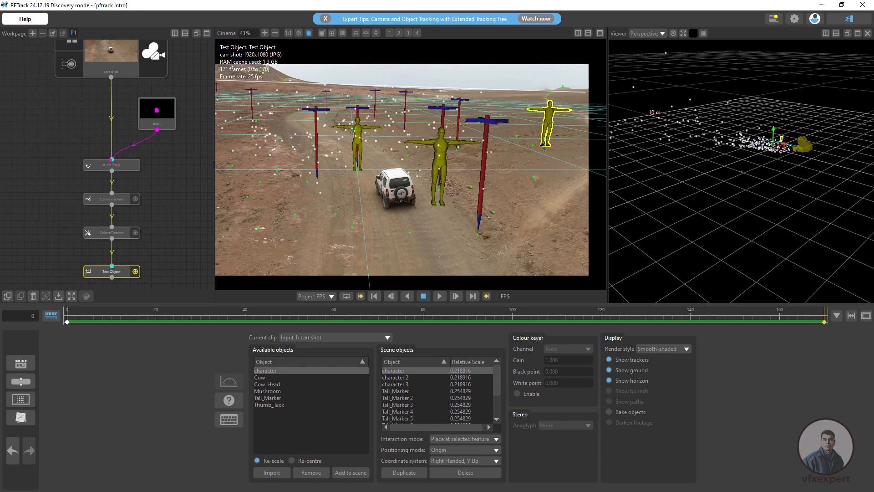
pyautogui.click(408, 473)
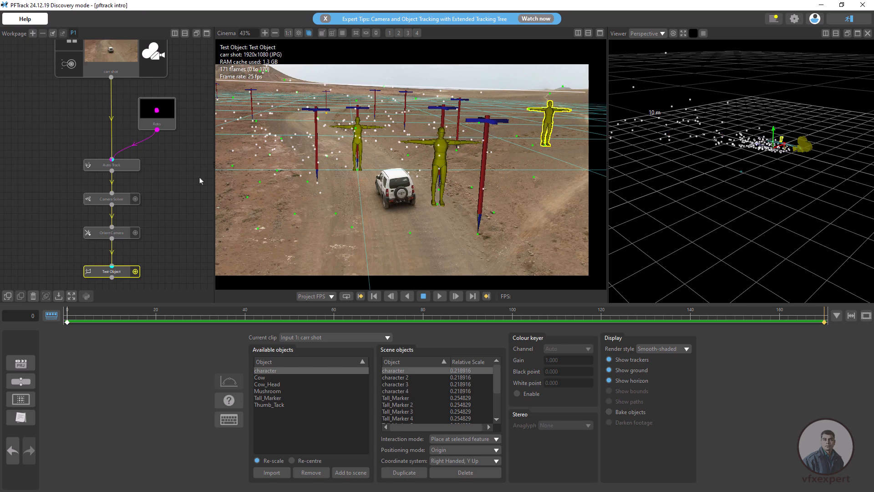
pyautogui.click(233, 165)
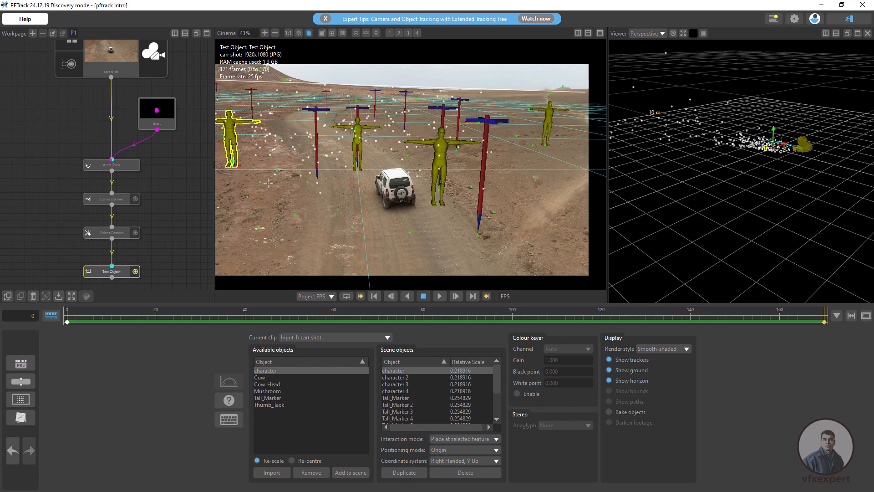
# At frame 73, place the first character at a feature far up the road and character 4 at a feature left of the car
pyautogui.moveTo(332, 318); pyautogui.dragTo(390, 347)
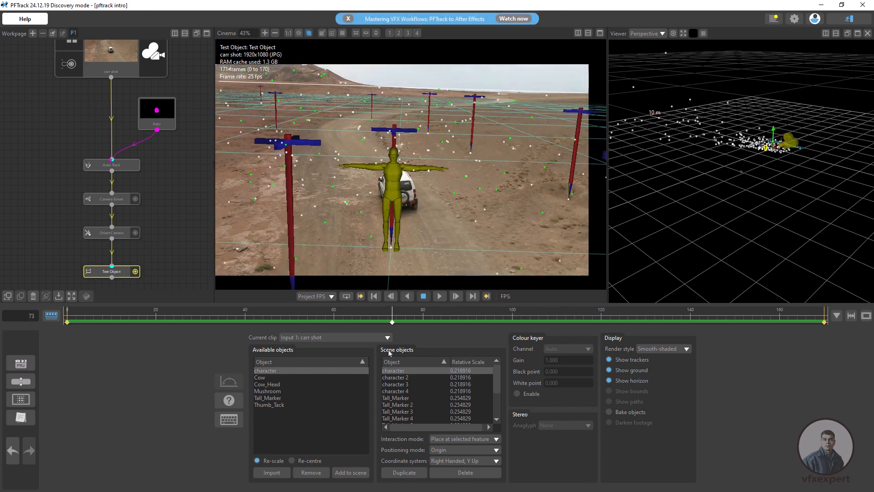
pyautogui.click(406, 391)
pyautogui.click(399, 371)
pyautogui.click(419, 130)
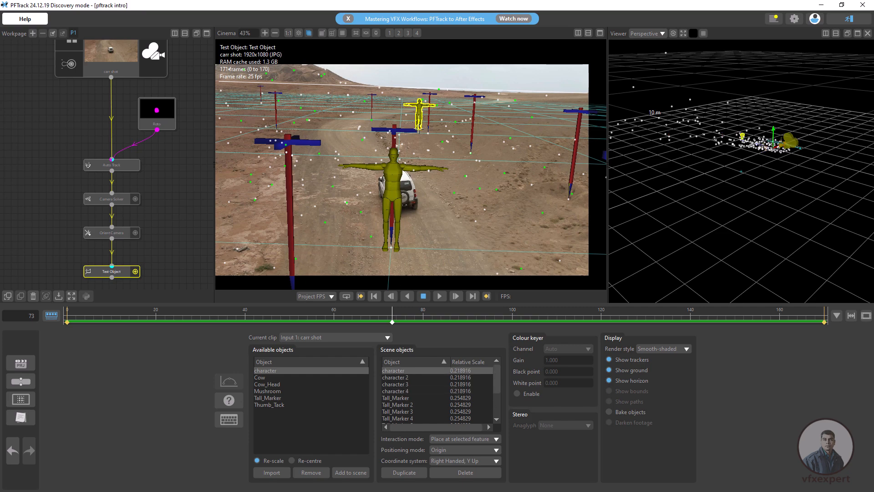
pyautogui.click(406, 391)
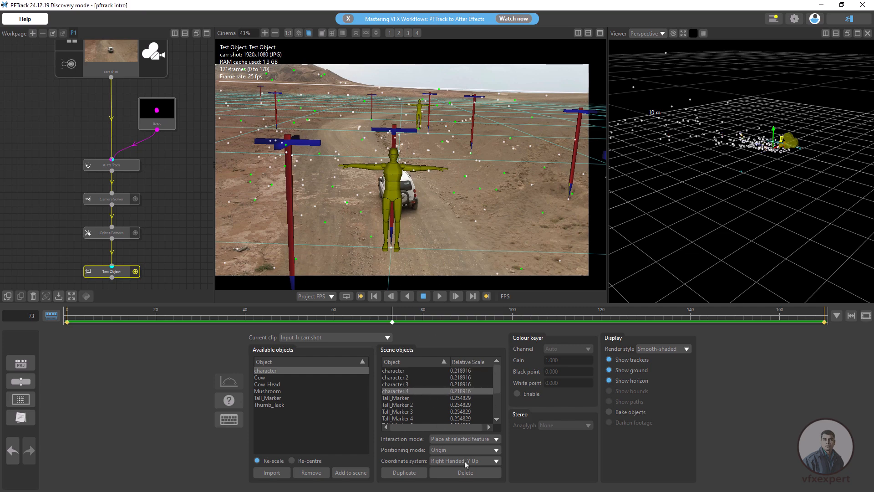
pyautogui.click(333, 188)
# Go to frame 5 and place character 2 at a tracked feature on the road just left of the car
pyautogui.scroll(-4, 401, 257)
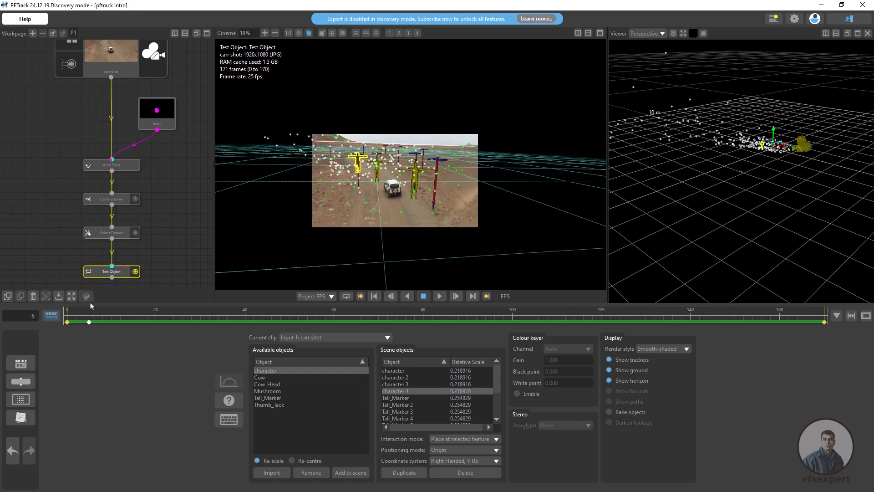
pyautogui.scroll(3, 395, 191)
pyautogui.scroll(2, 395, 191)
pyautogui.click(412, 404)
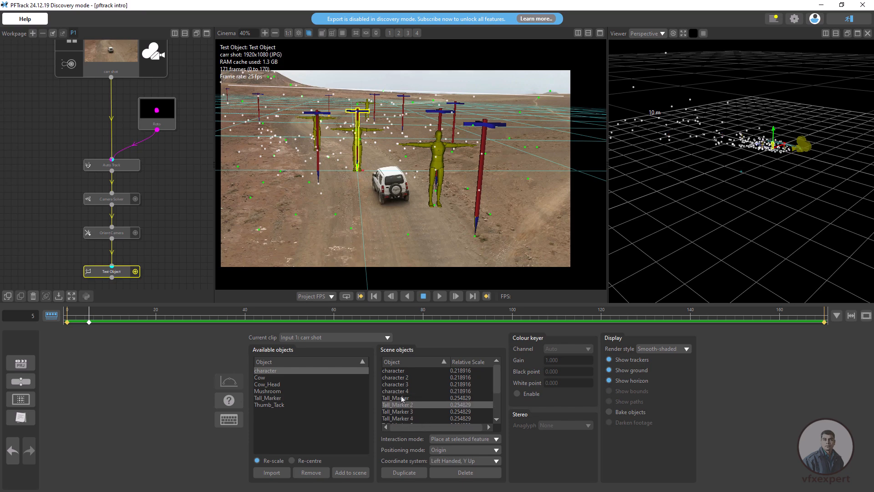
pyautogui.click(403, 391)
pyautogui.click(402, 380)
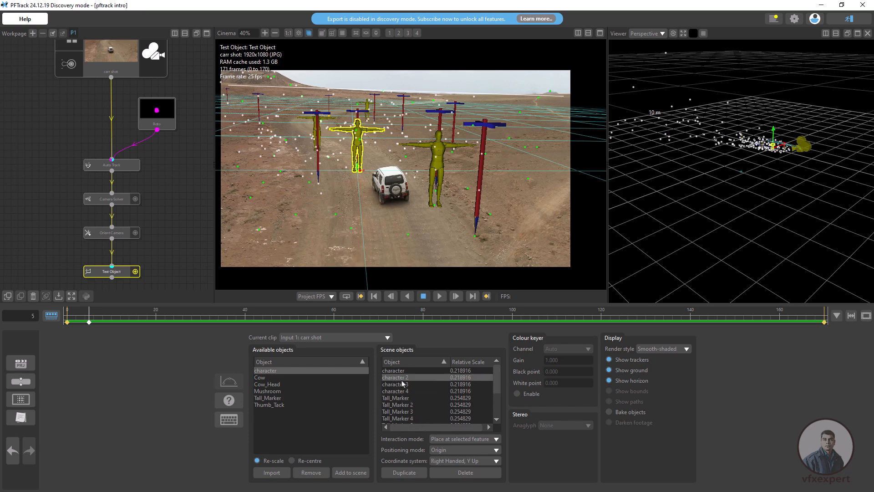
pyautogui.scroll(3, 409, 210)
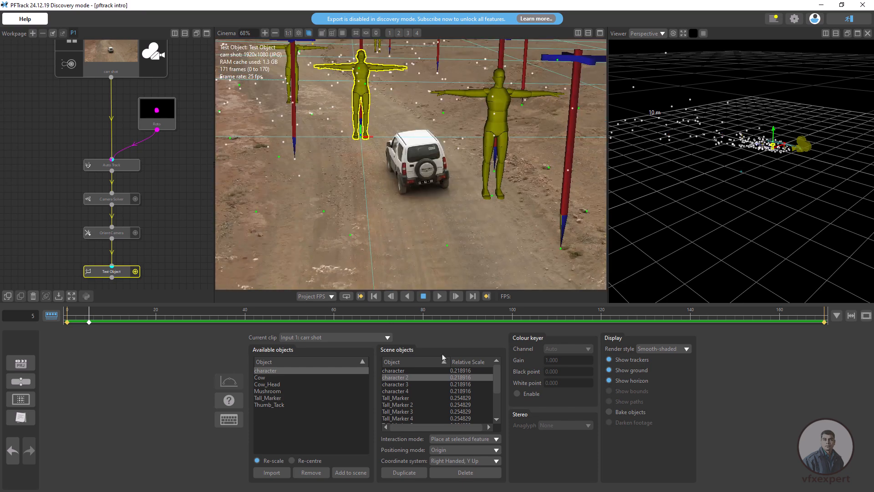
pyautogui.scroll(-3, 412, 205)
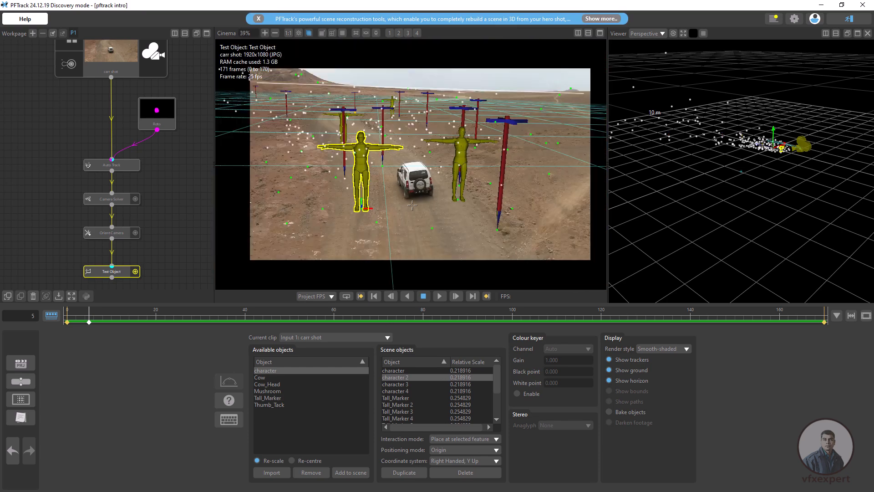
# Return to the first frame, save the project and reopen the Test Object node's settings
pyautogui.moveTo(402, 321); pyautogui.dragTo(67, 321)
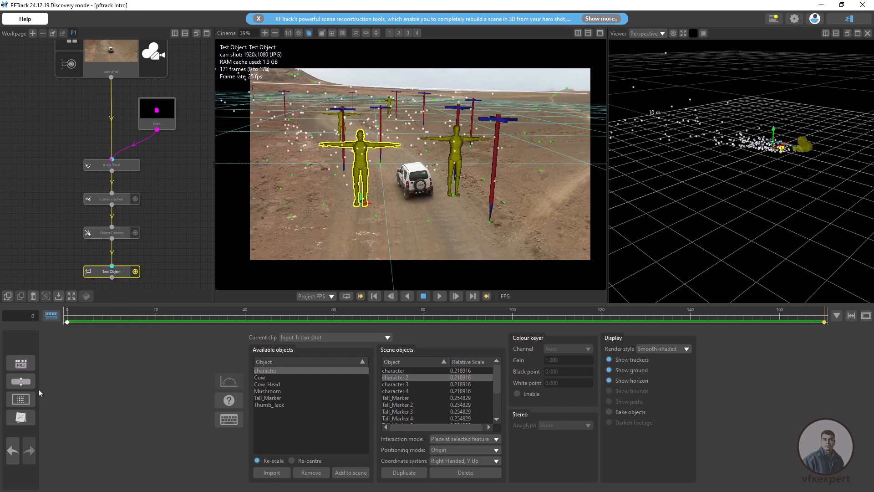
pyautogui.click(21, 363)
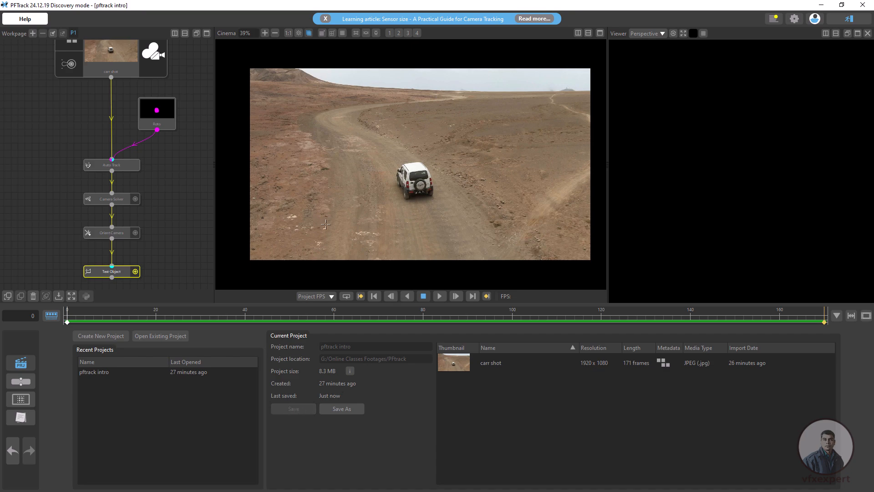
pyautogui.click(121, 276)
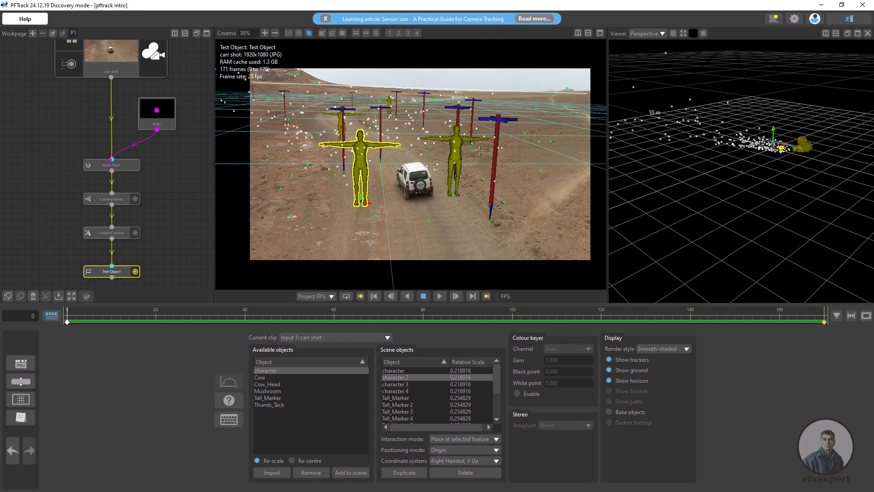
# Play the shot in a maximised Cinema viewer to check the characters' tracking, stop at frame 34 and restore the full layout
pyautogui.click(600, 33)
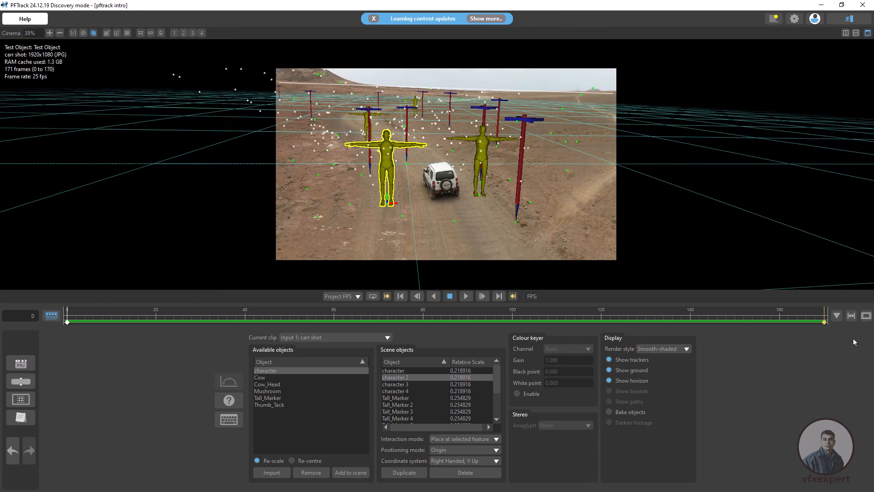
pyautogui.click(837, 316)
pyautogui.click(142, 34)
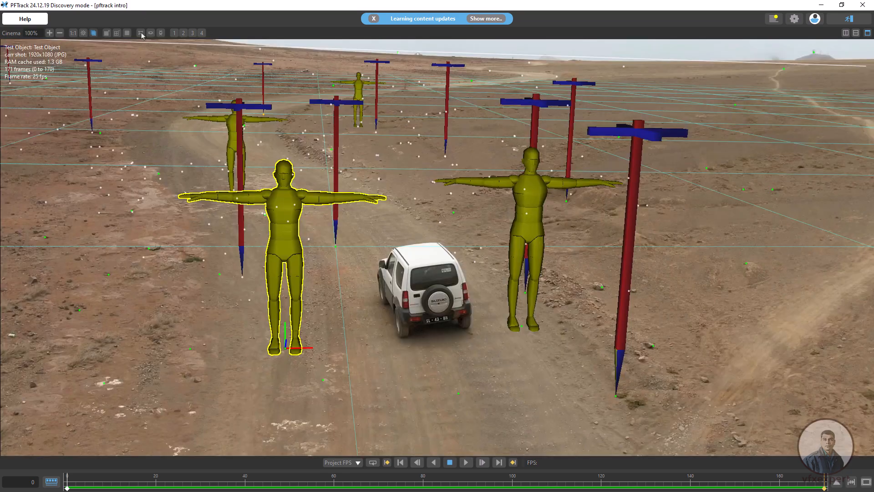
pyautogui.click(151, 34)
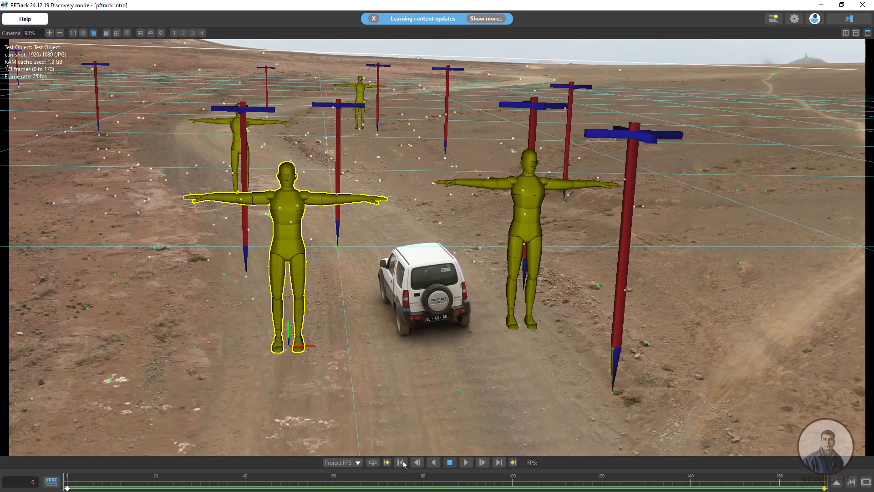
pyautogui.click(471, 463)
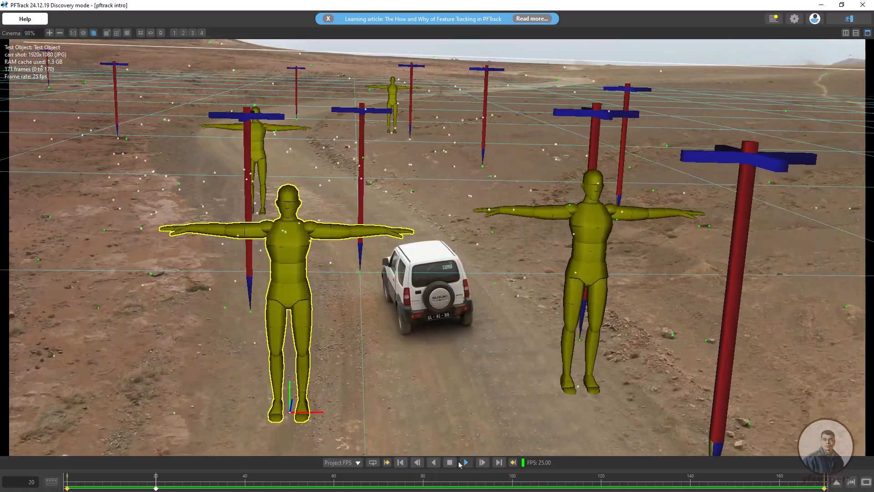
pyautogui.click(450, 462)
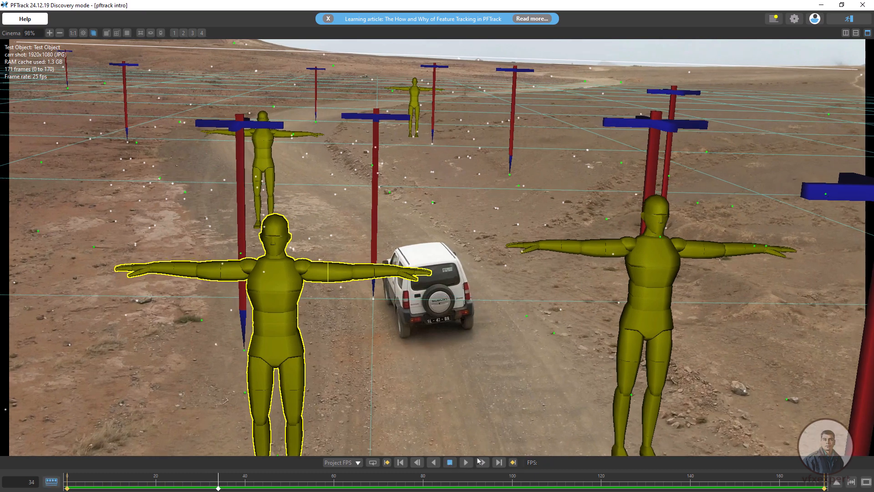
pyautogui.click(836, 482)
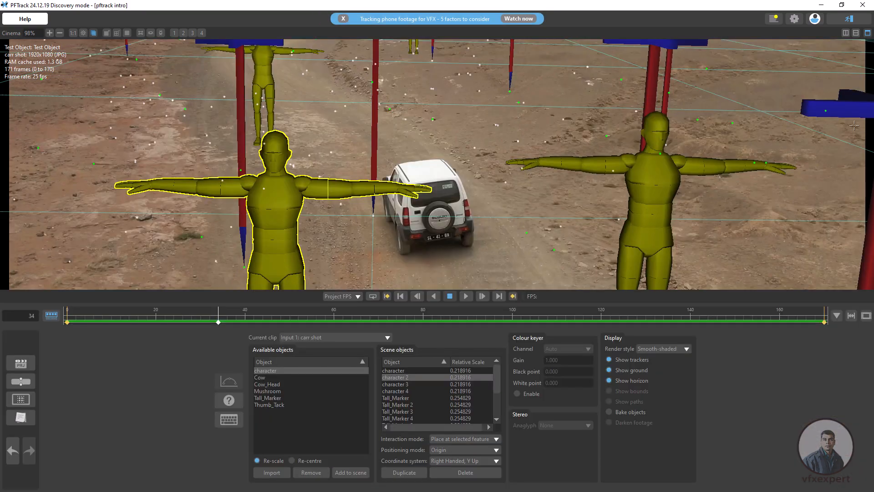
pyautogui.click(867, 33)
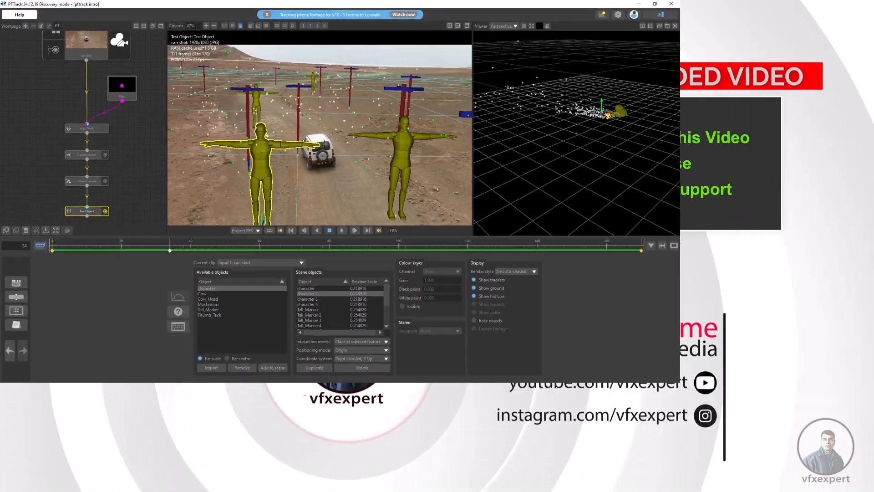